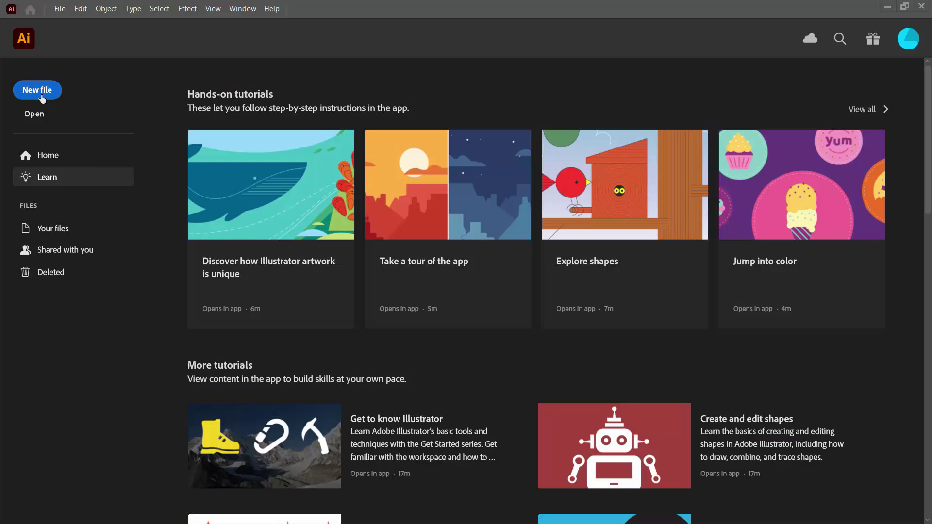
Create a new 1000 x 1000 px Web document and show its rulers
click(41, 95)
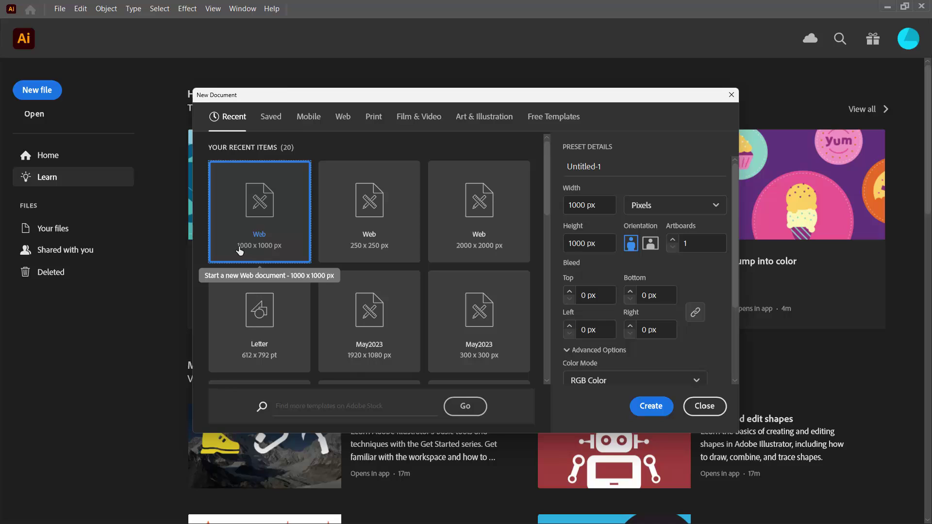
click(652, 408)
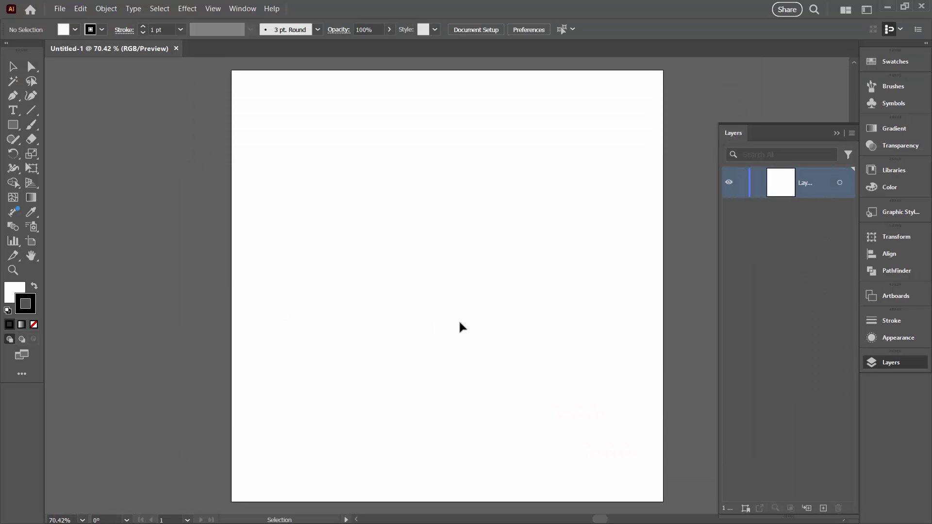
click(208, 9)
mouse_move(261, 403)
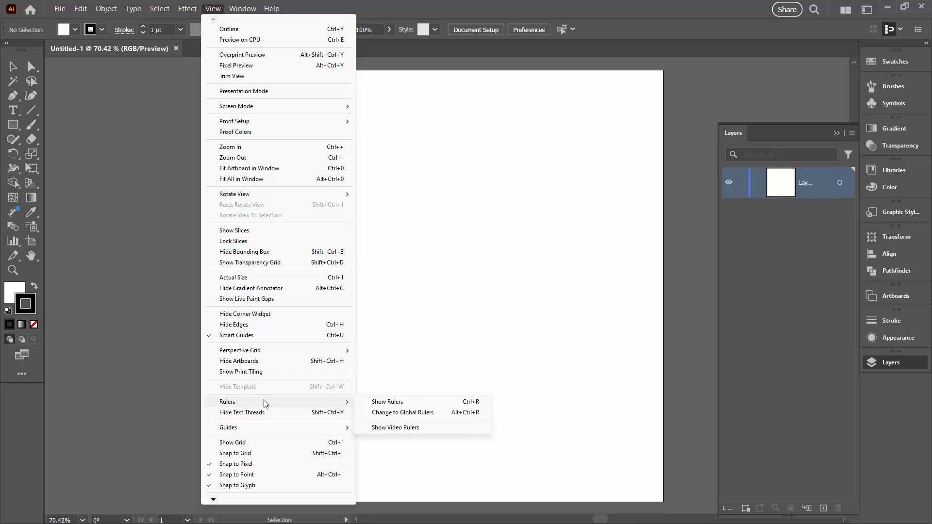
click(388, 401)
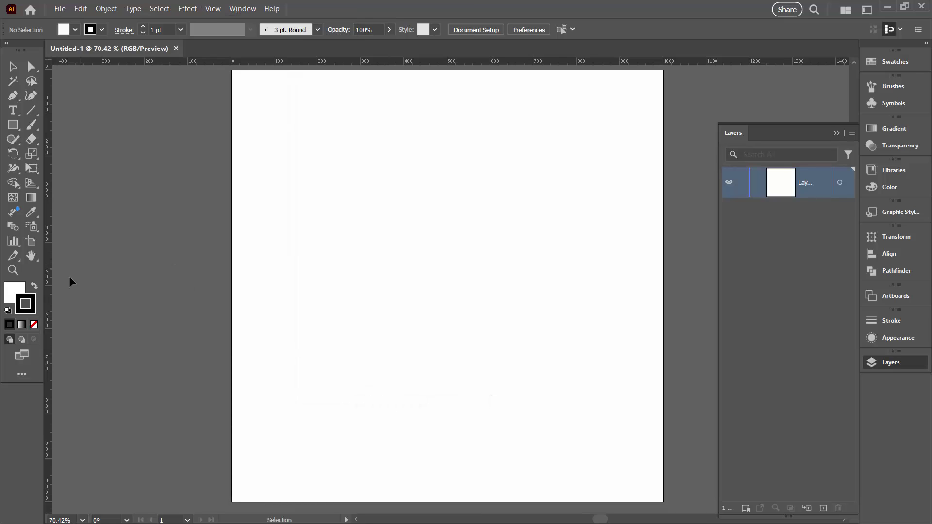
Set fill and stroke to none and place a vertical guide through the artboard's centre at X 500 px
click(34, 325)
click(34, 325)
drag(49, 277, 446, 313)
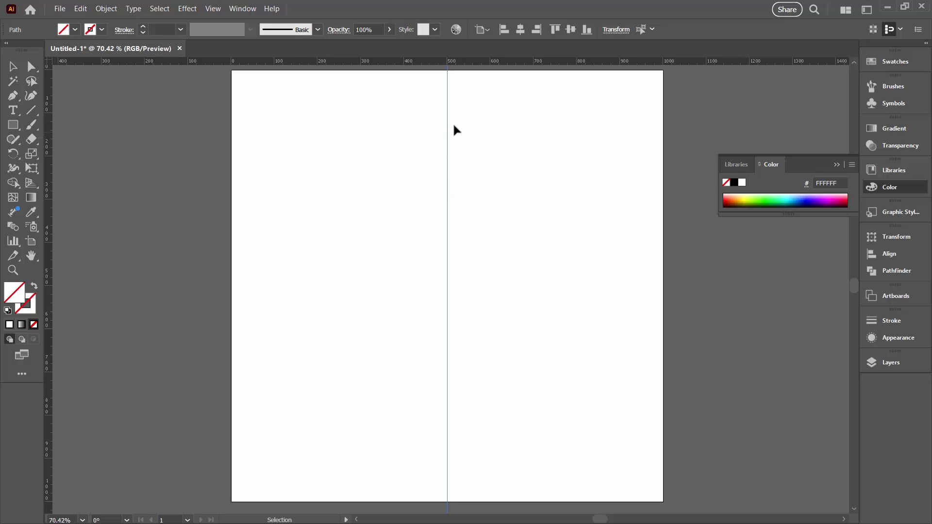
click(615, 30)
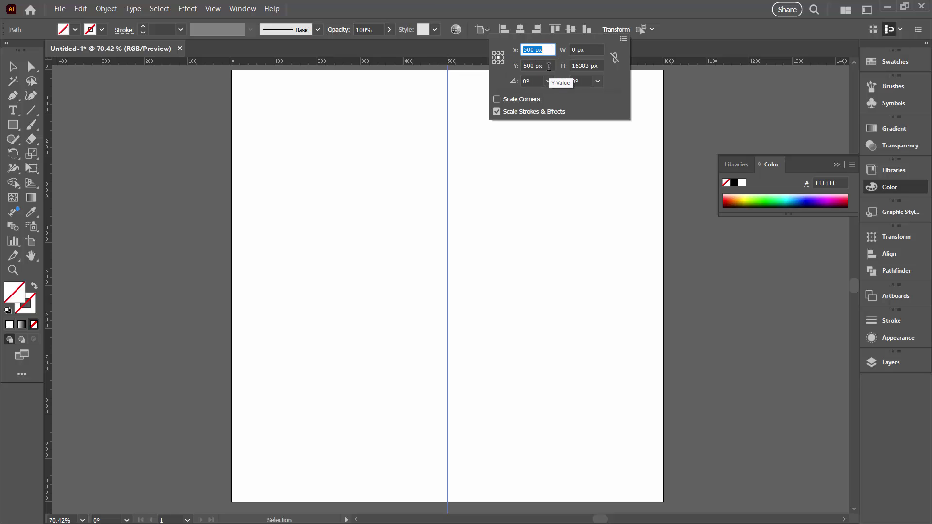
click(384, 45)
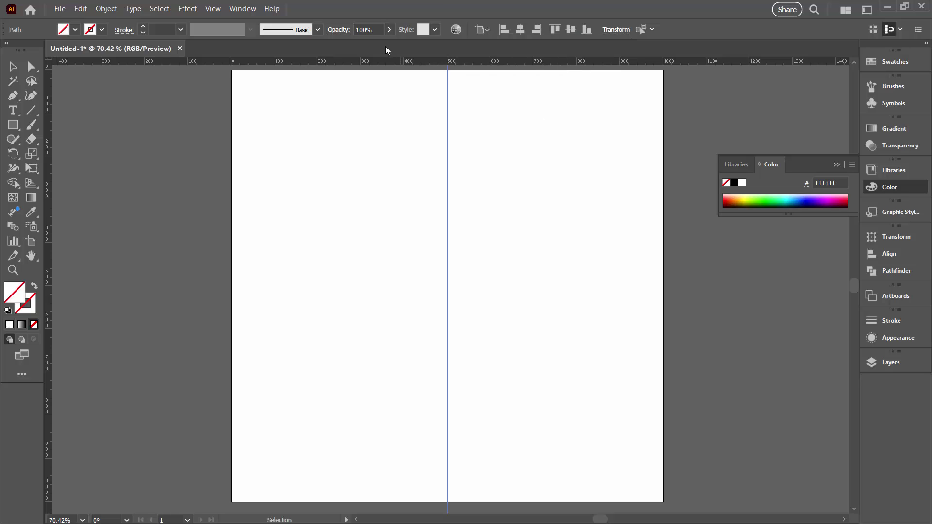
Place a horizontal guide through the artboard's centre at Y 500 px
drag(464, 65, 441, 280)
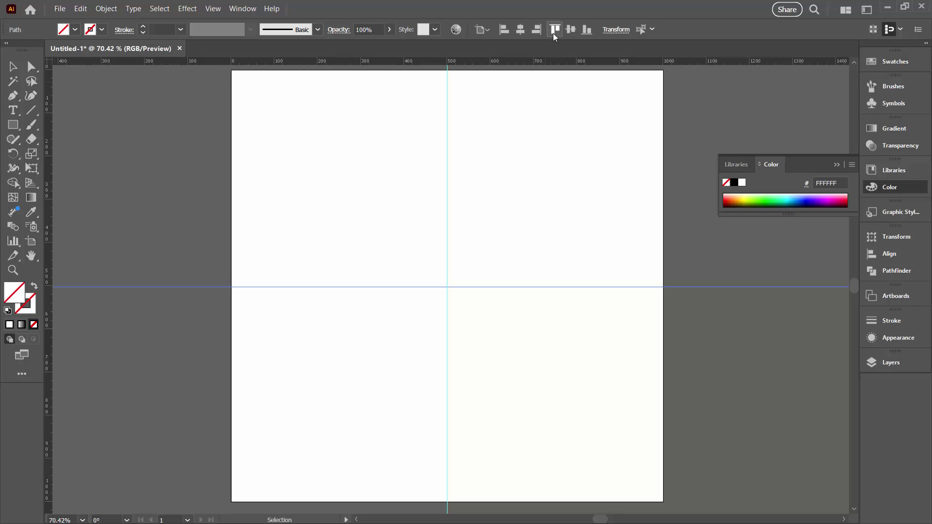
click(609, 29)
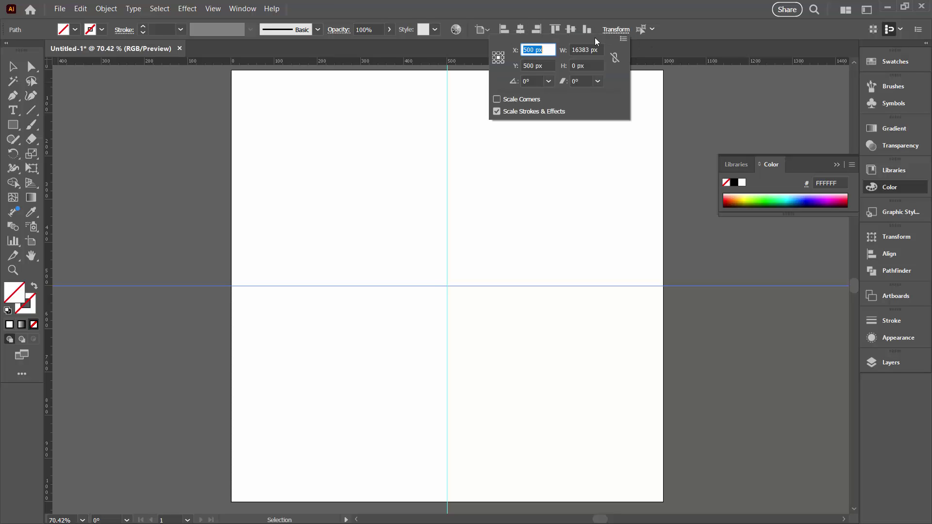
click(399, 186)
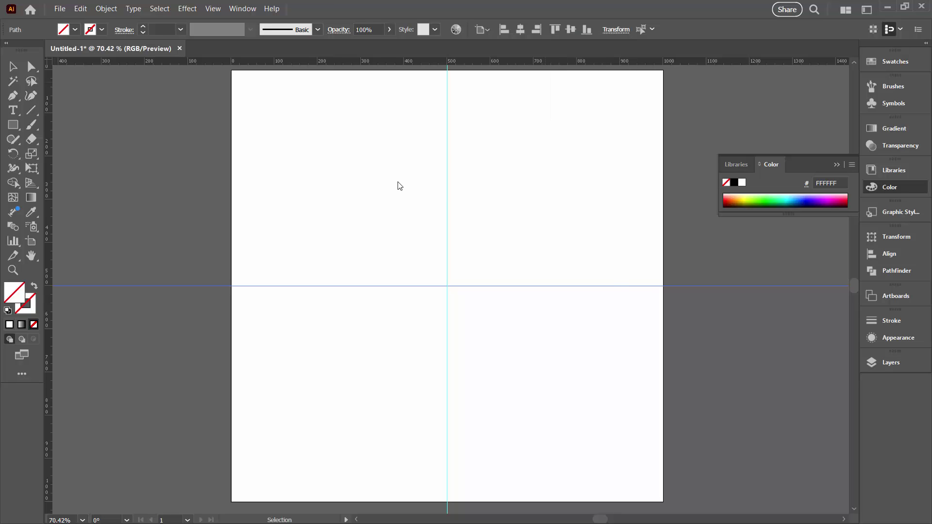
Lock both guides inside the document's layer
click(872, 362)
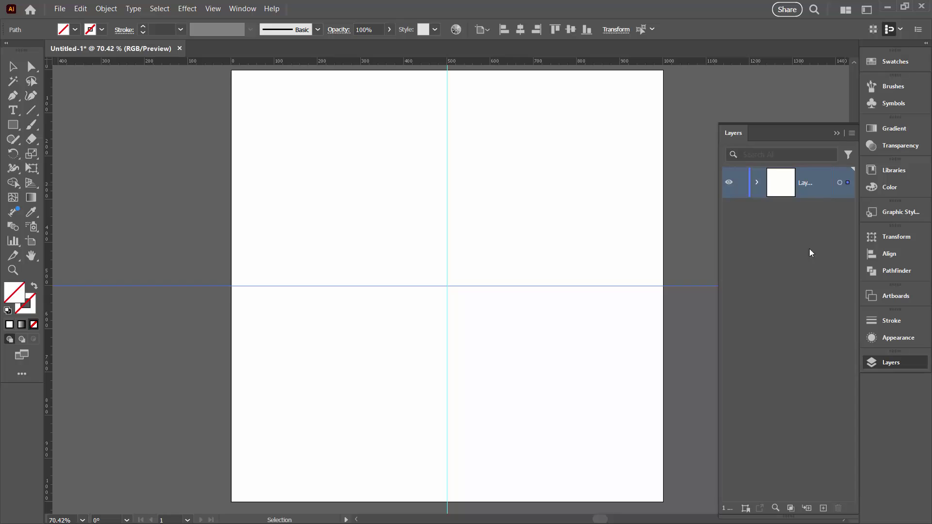
click(756, 183)
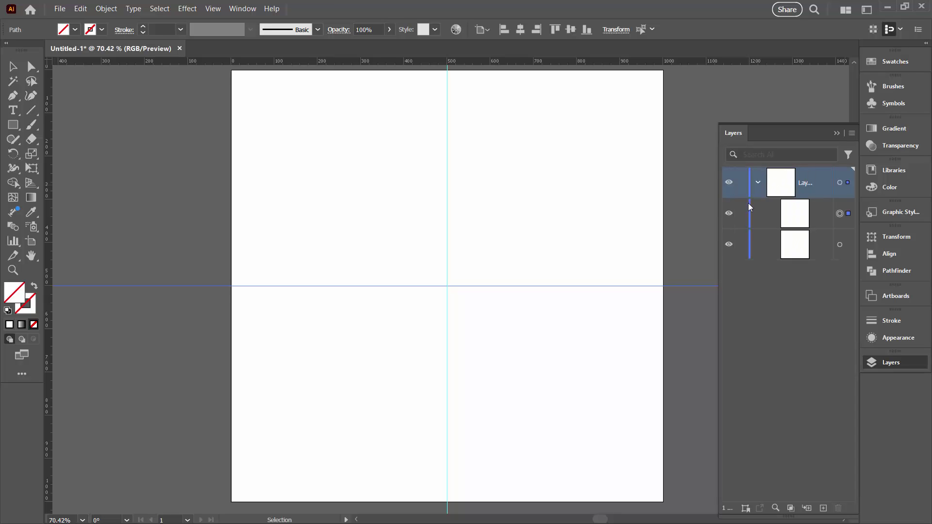
click(740, 214)
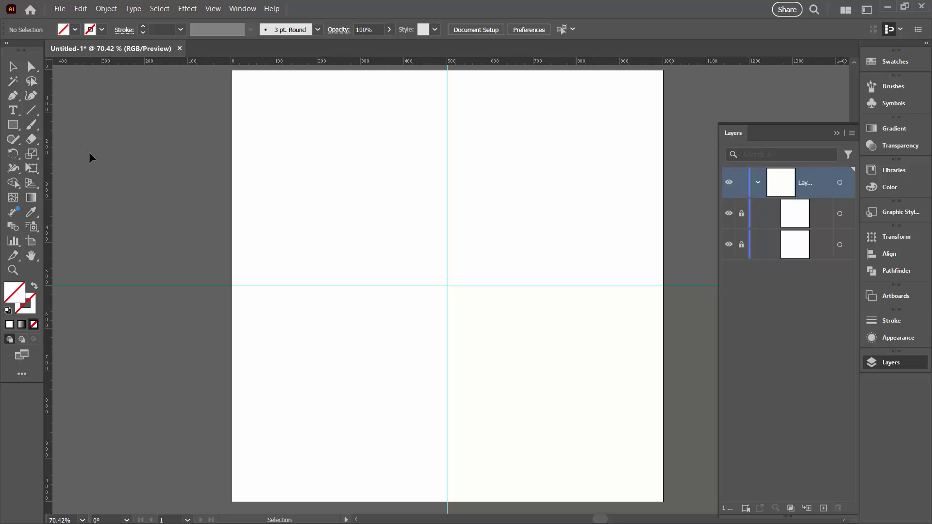
Set the stroke colour to black and the stroke weight to 4 pt, keeping no fill
click(32, 305)
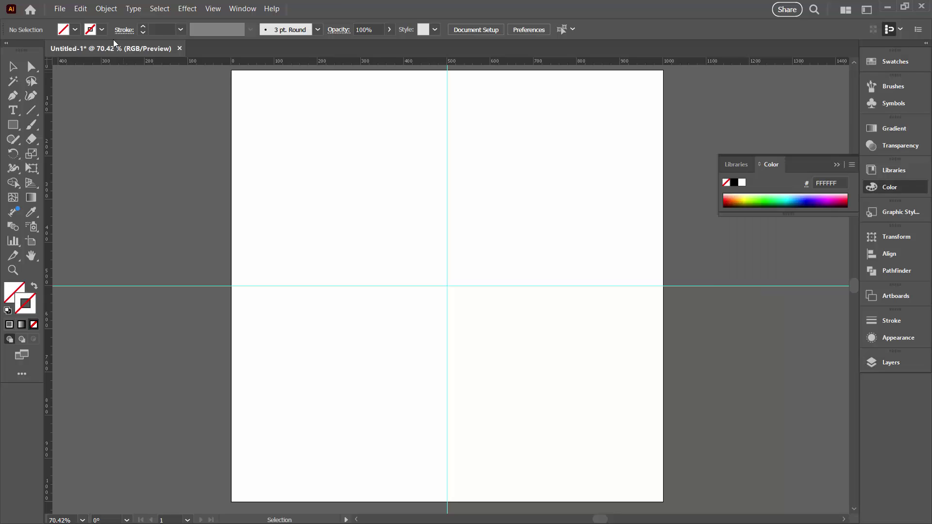
click(102, 29)
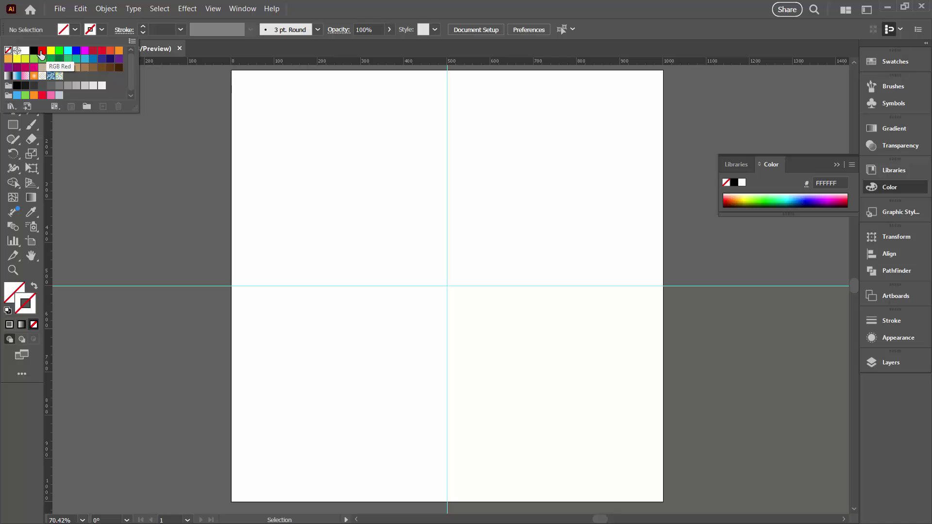
click(34, 50)
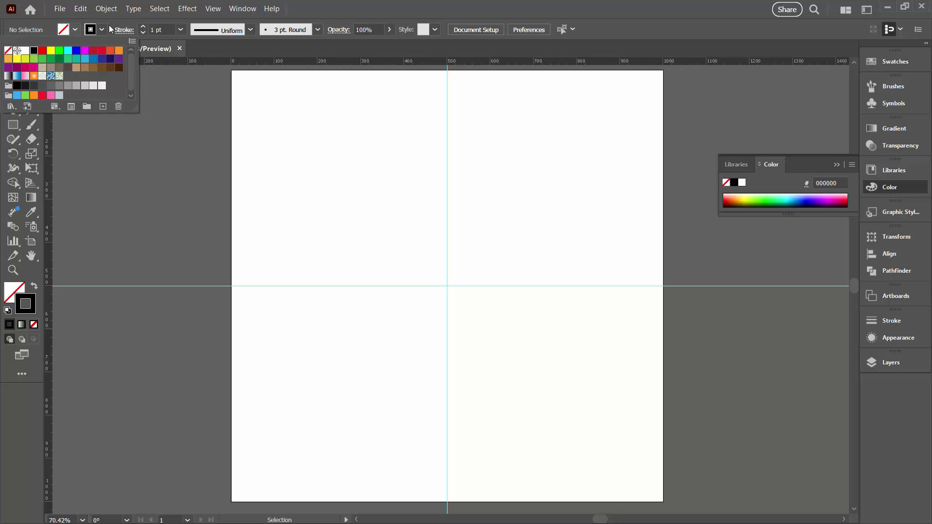
click(143, 28)
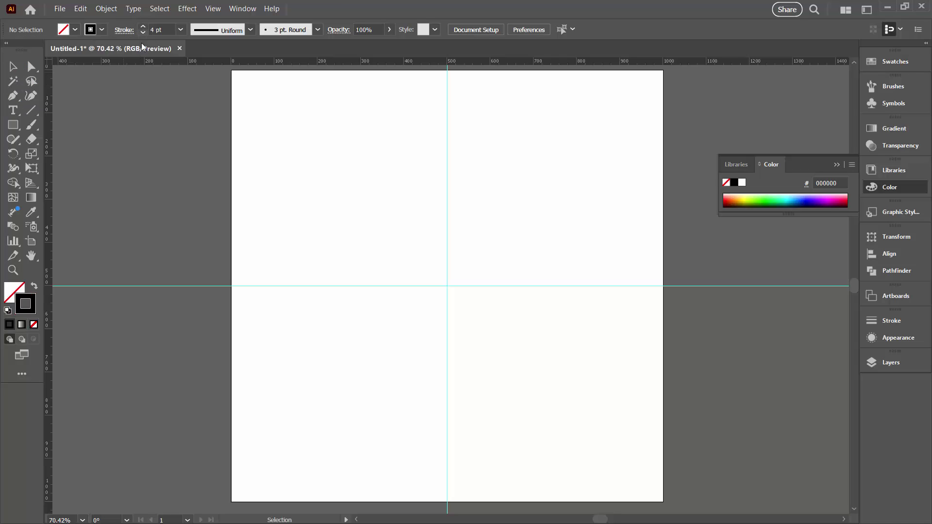
Draw an open S-shaped Pen curve from the upper vertical guide down to an anchor at about X 235, Y 296 px
click(12, 97)
drag(446, 105, 448, 131)
drag(447, 135, 447, 135)
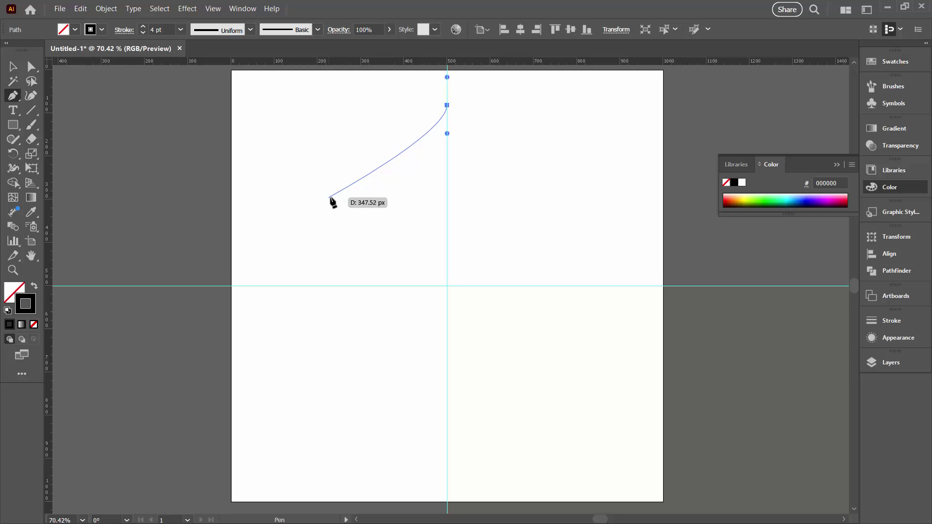
mouse_move(332, 198)
mouse_down()
mouse_move(344, 240)
mouse_move(357, 226)
mouse_move(349, 245)
mouse_move(358, 257)
mouse_move(358, 246)
mouse_up()
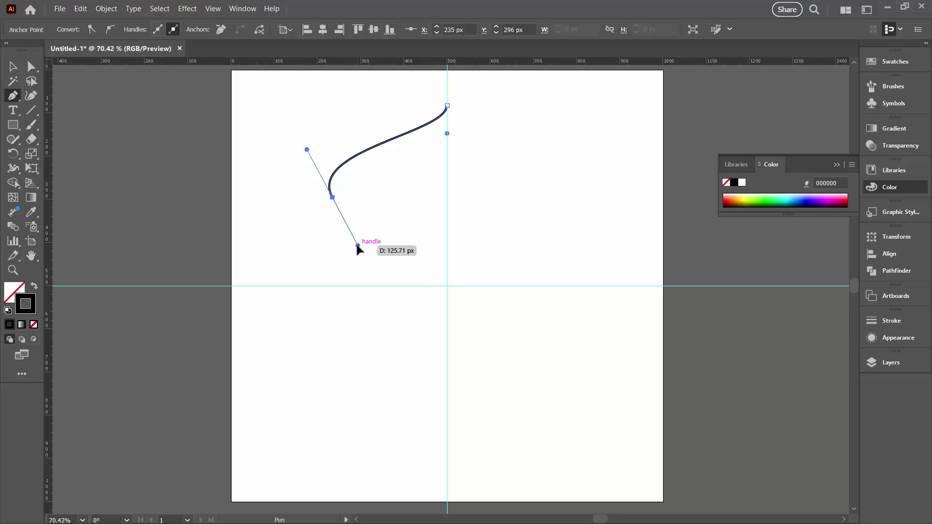
key(Escape)
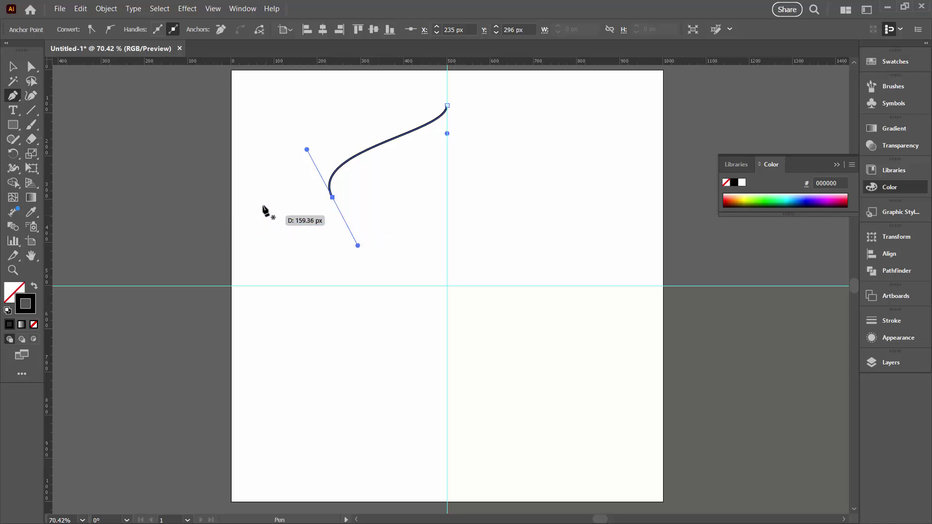
Move the curve's lower anchor to about X 208, Y 325 px and tilt its direction handle slightly outward
click(32, 66)
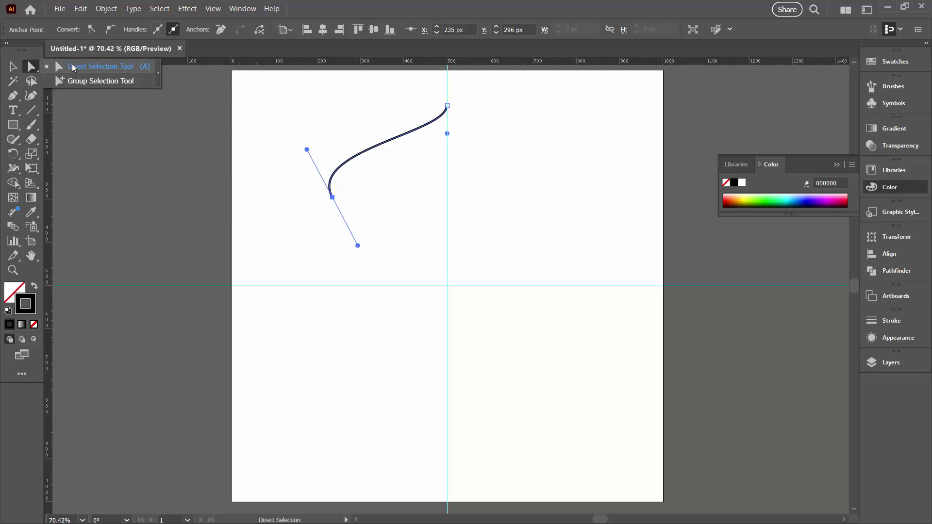
click(259, 151)
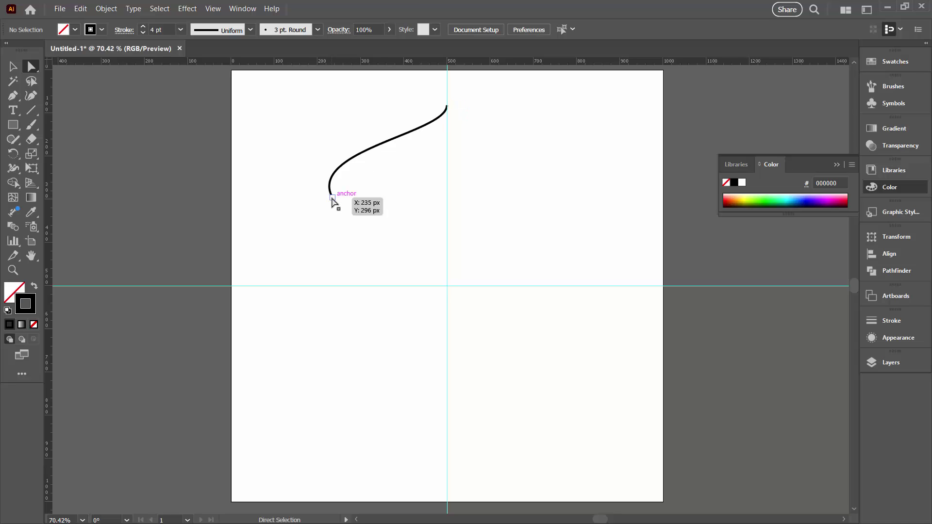
drag(332, 198, 320, 209)
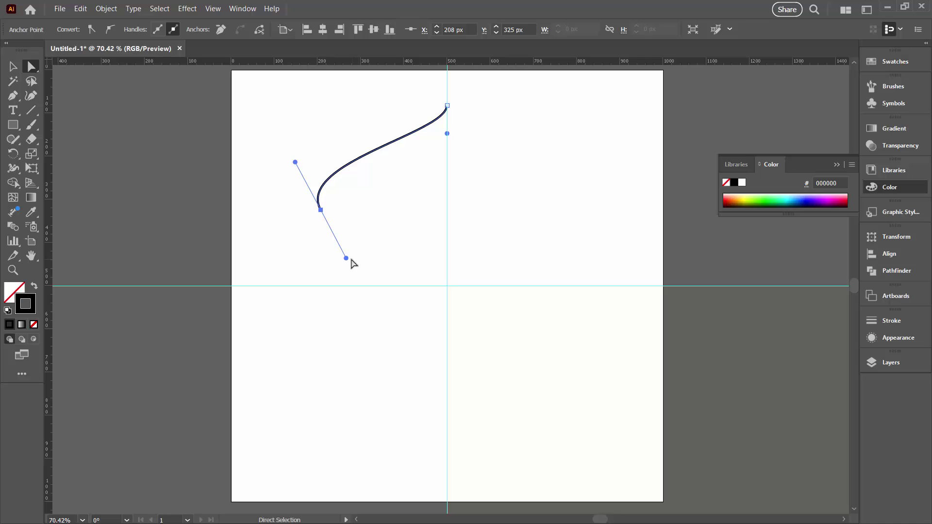
drag(345, 258, 355, 261)
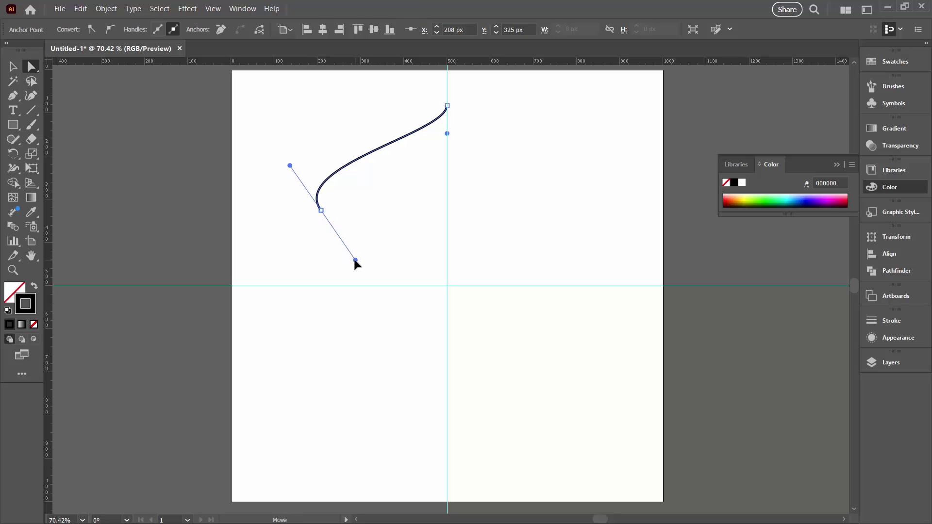
Fine-tune the curve's top anchor so it sits on the vertical guide at about X 500, Y 82 px
click(348, 138)
click(447, 105)
drag(446, 105, 447, 110)
drag(448, 107, 447, 105)
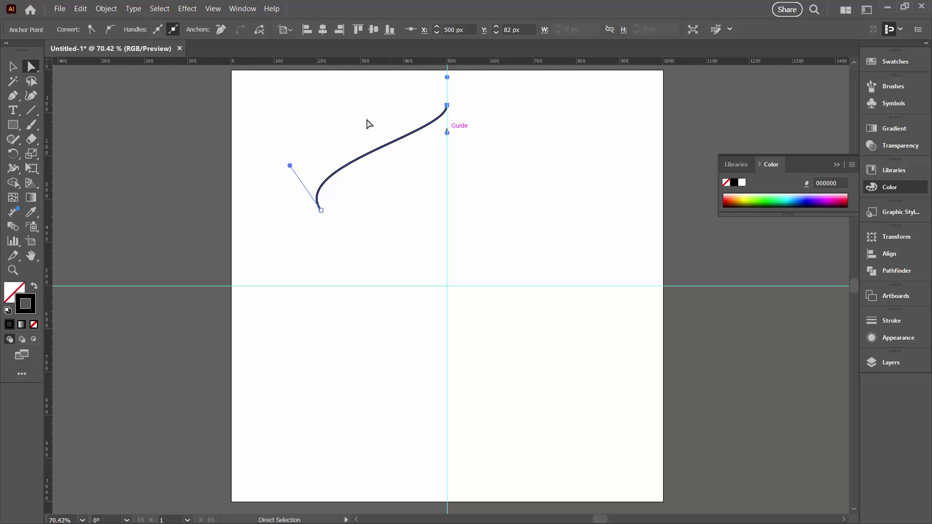
click(298, 118)
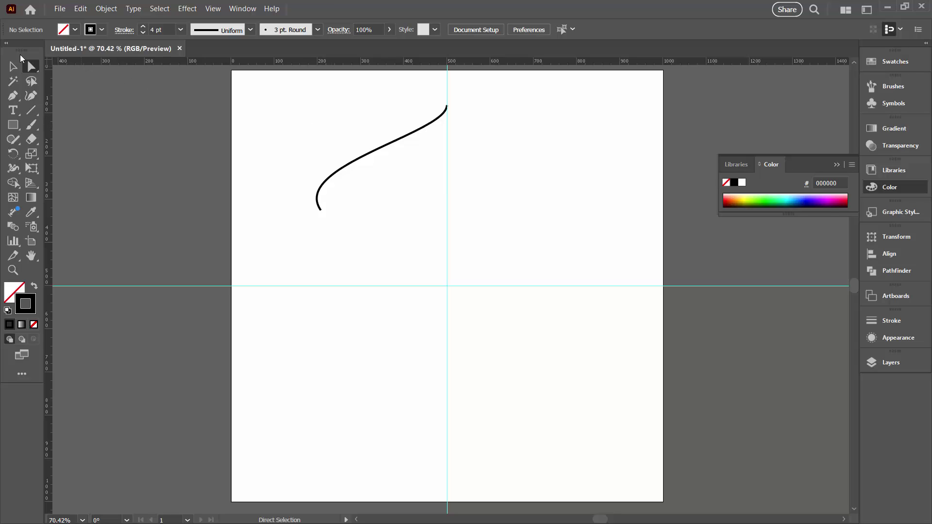
Create a reflected copy of the whole curve across the vertical axis
click(12, 67)
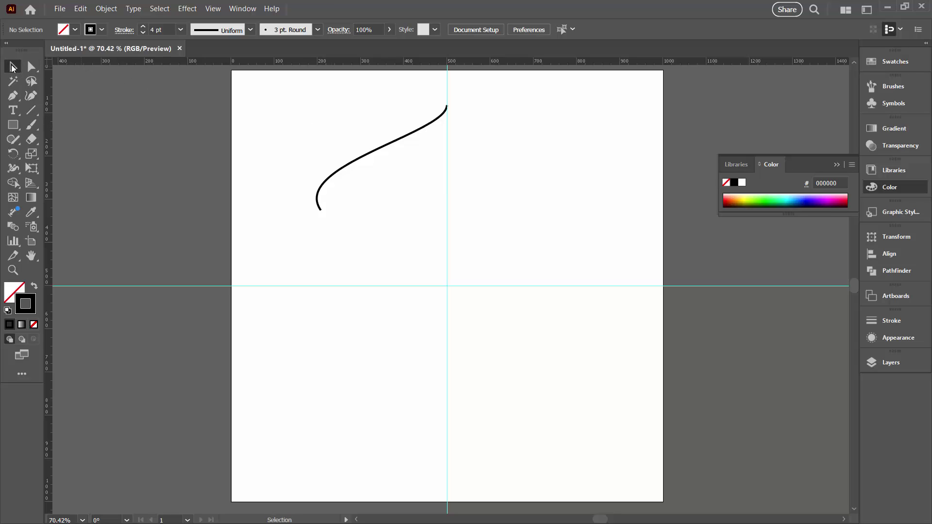
drag(312, 120, 388, 210)
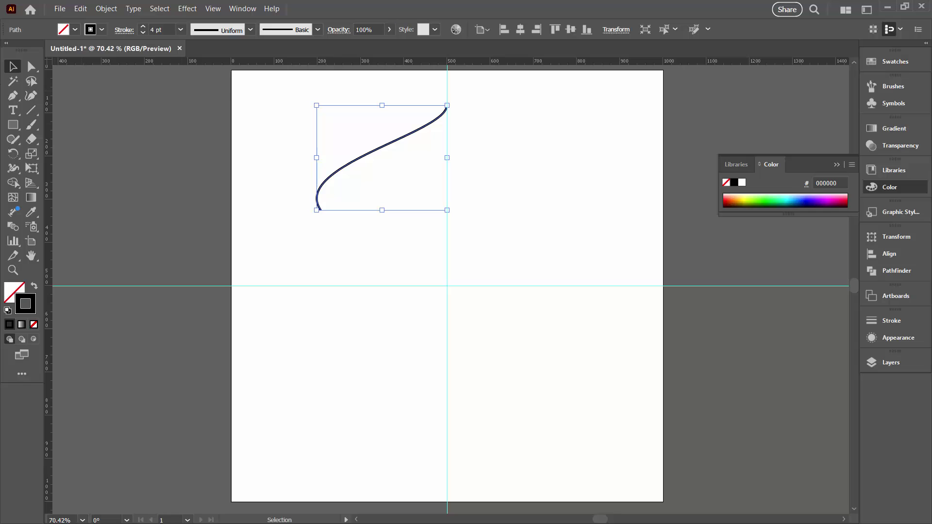
click(107, 8)
mouse_move(122, 23)
click(257, 57)
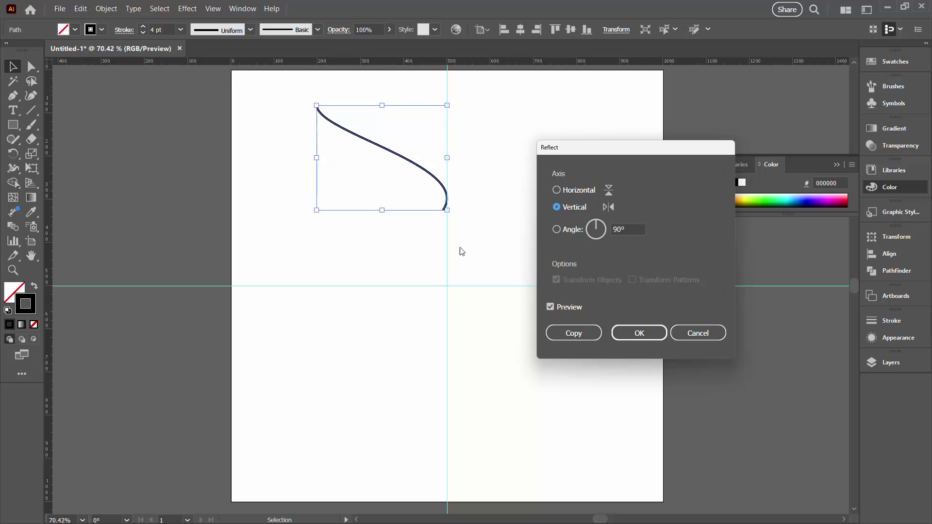
click(567, 334)
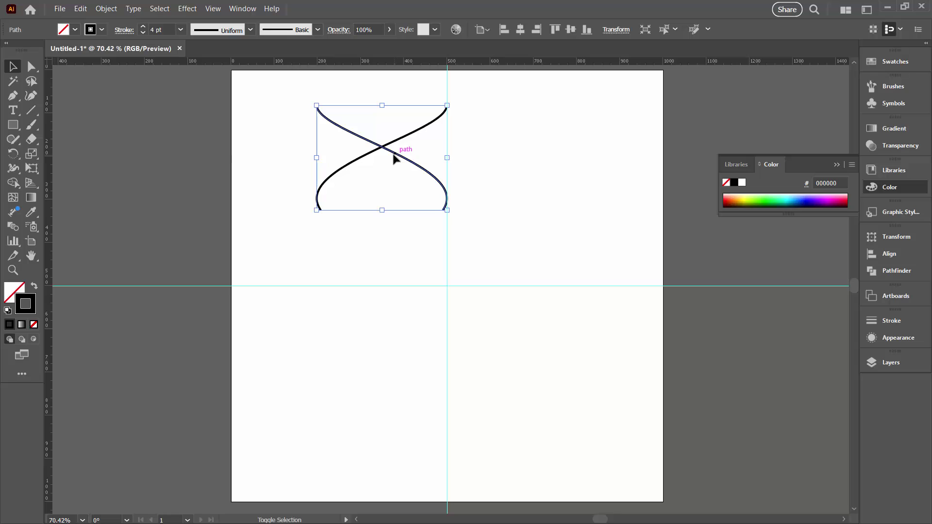
Move the mirrored curve across the vertical guide so its top end meets the original curve's top anchor
shift+click(407, 158)
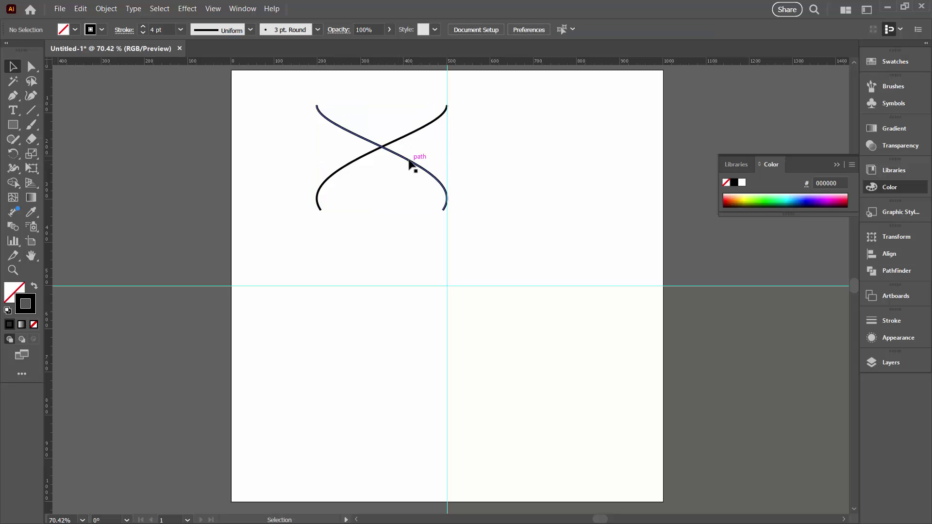
drag(410, 164, 537, 188)
click(490, 248)
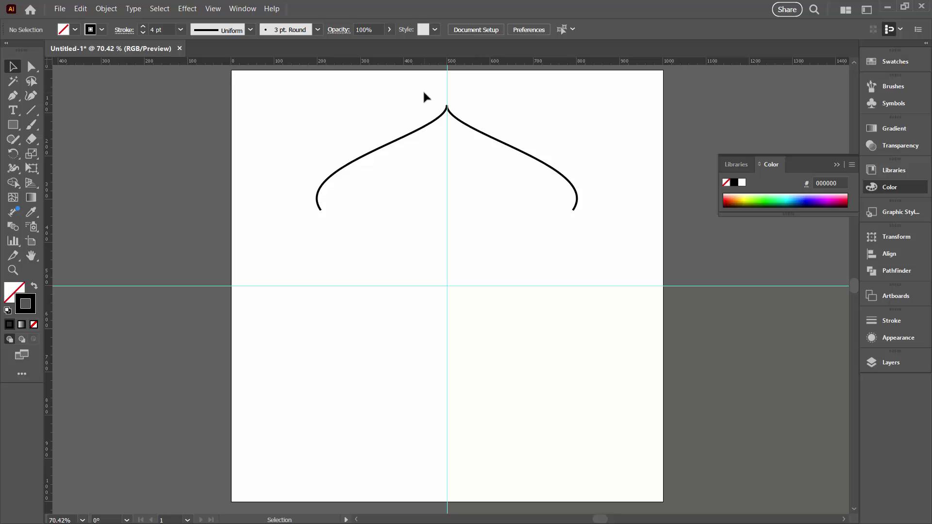
Join the two mirrored curves into a single path
drag(417, 96, 479, 151)
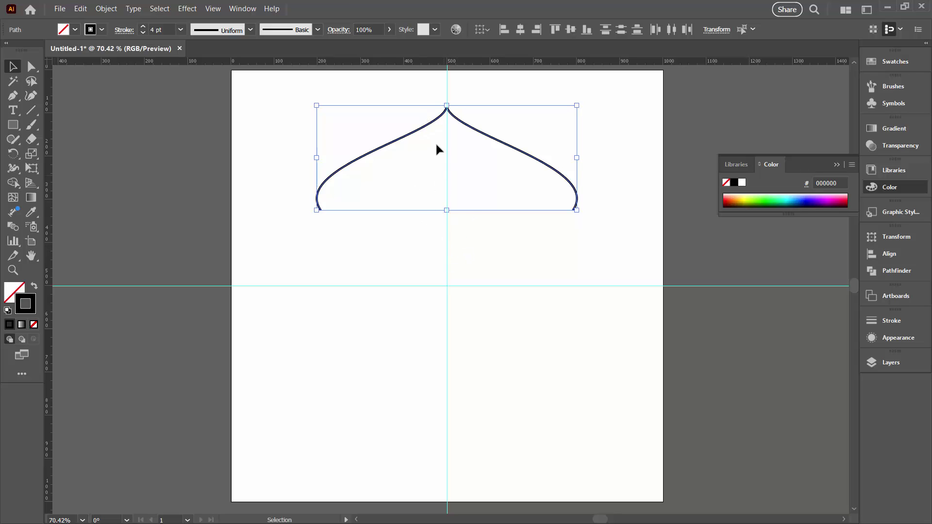
click(105, 9)
mouse_move(132, 257)
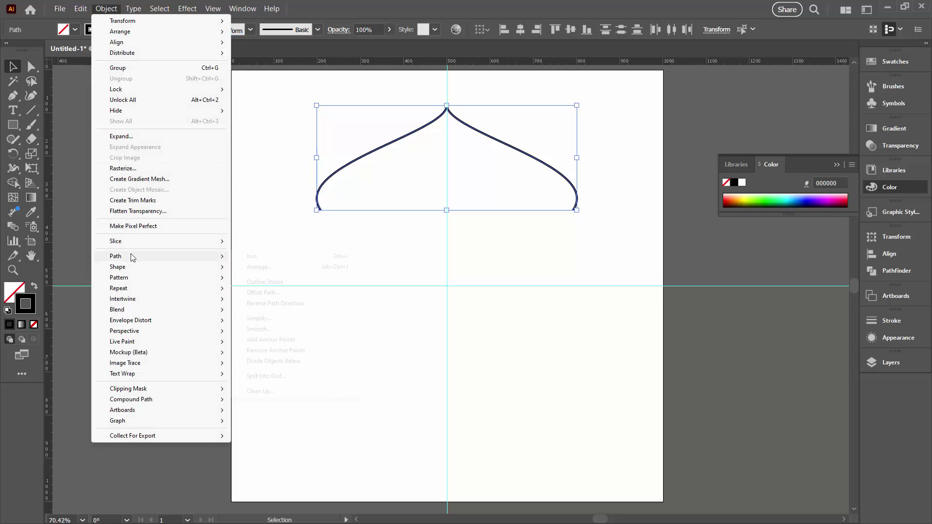
click(273, 256)
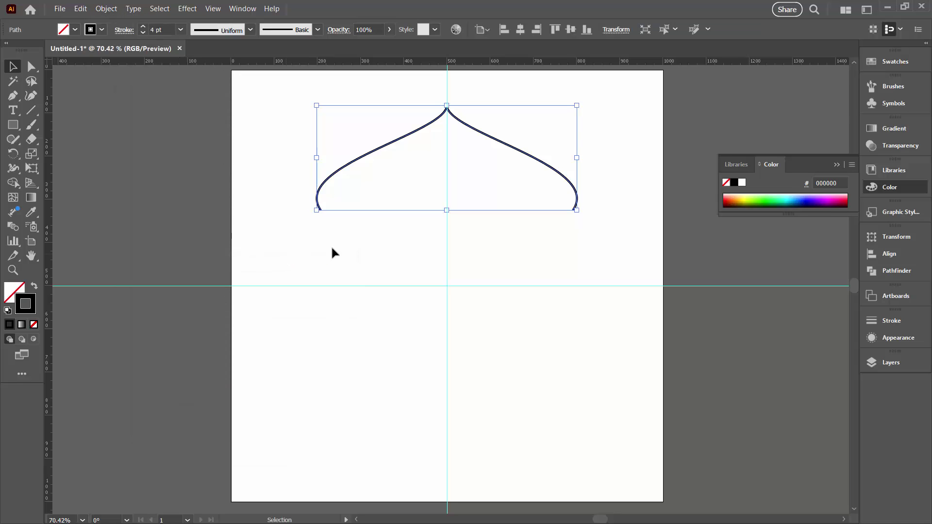
Deselect the joined curve and identify its entry in the layer list by briefly hiding and showing it
click(464, 238)
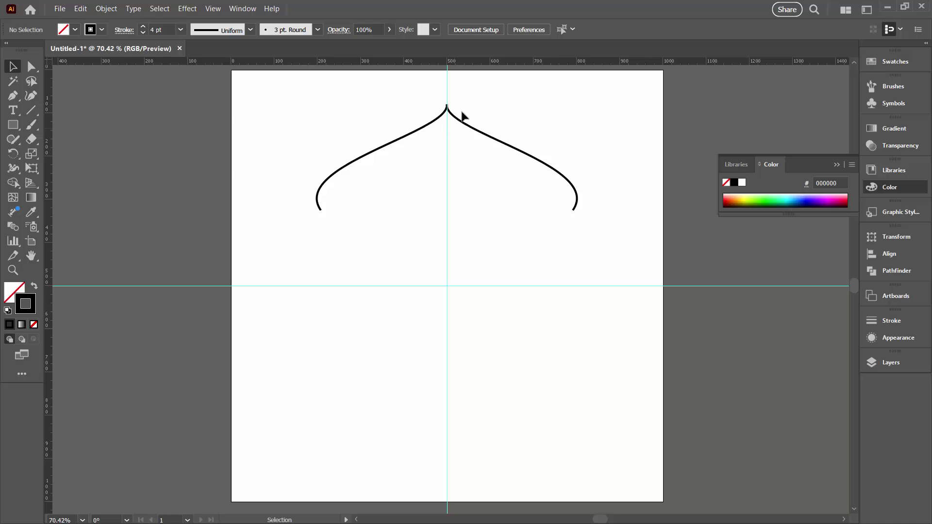
click(884, 361)
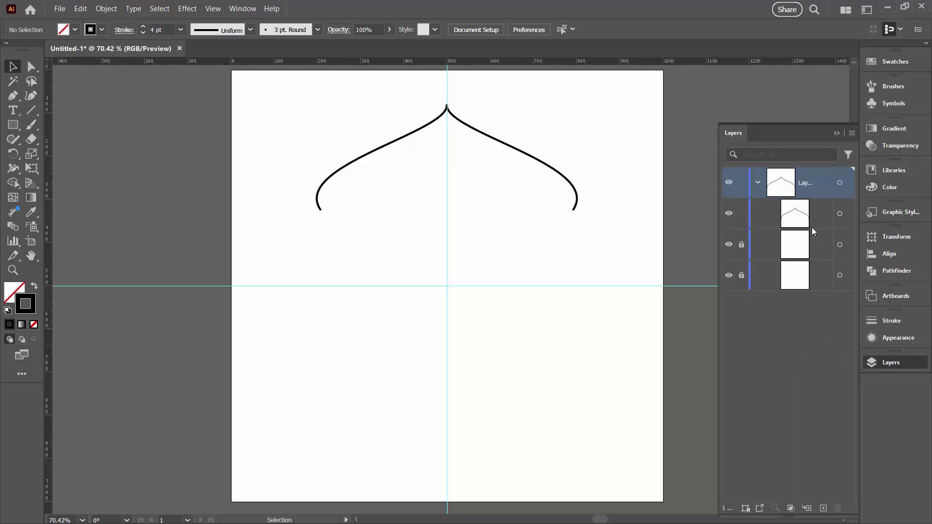
click(728, 216)
click(727, 216)
Place a single Pen tool anchor without fill or stroke at the guide intersection, X 500, Y 500 px, and check its position
click(12, 97)
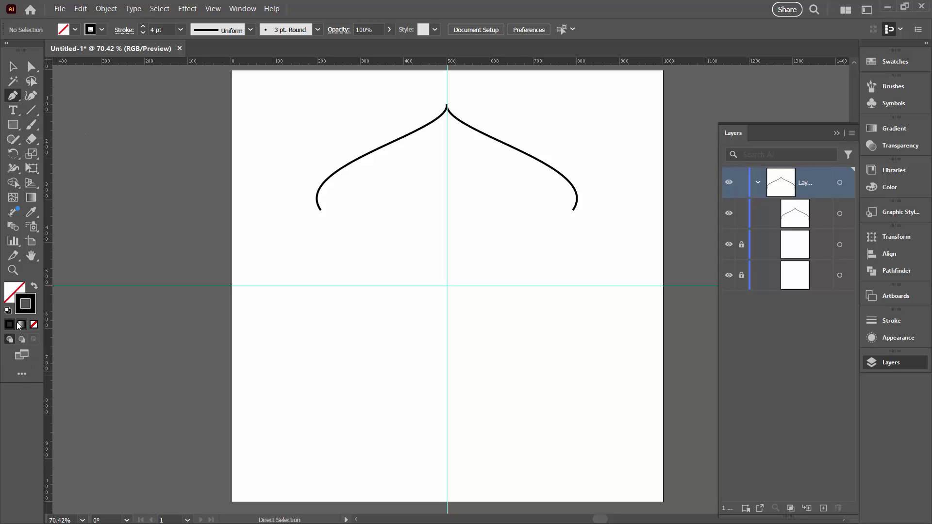
click(33, 324)
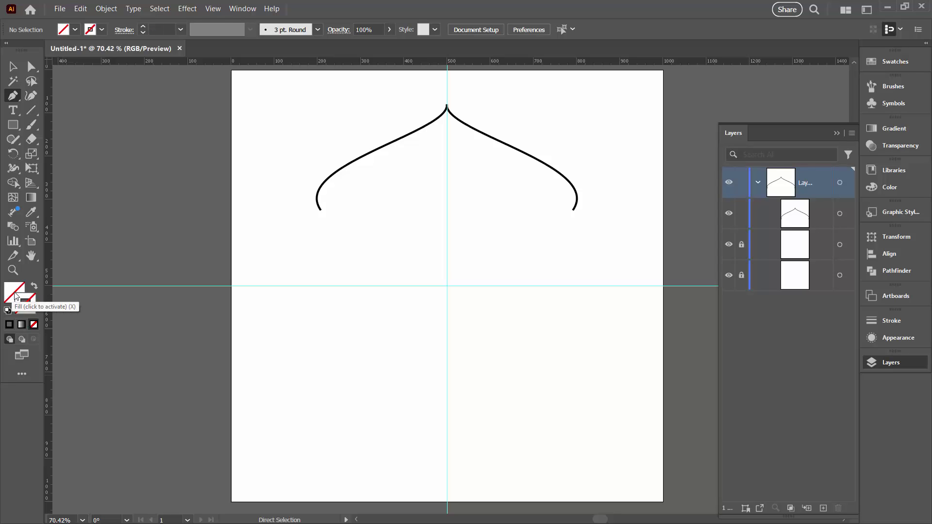
click(447, 286)
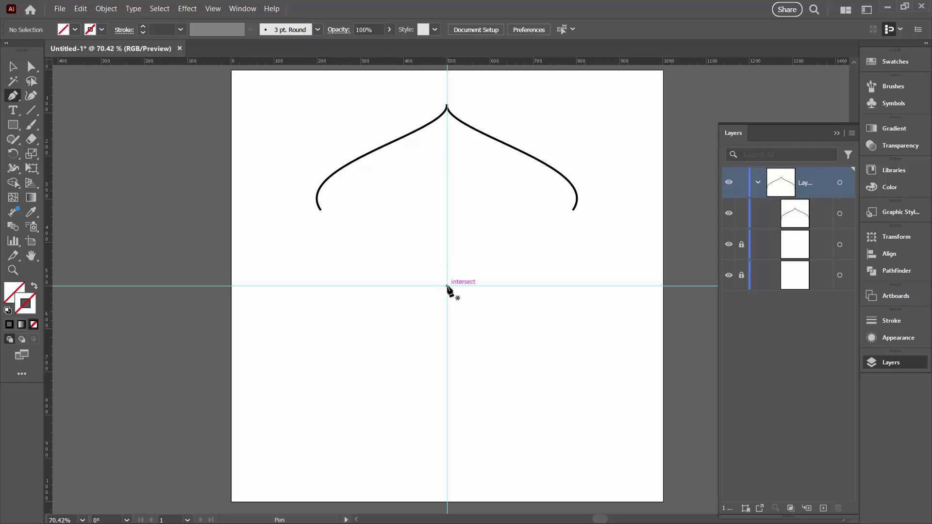
click(447, 286)
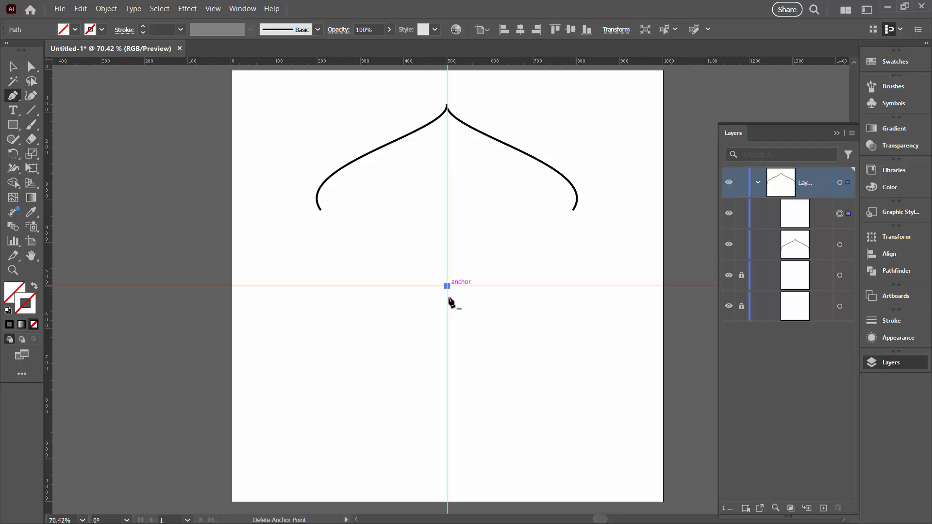
key(Escape)
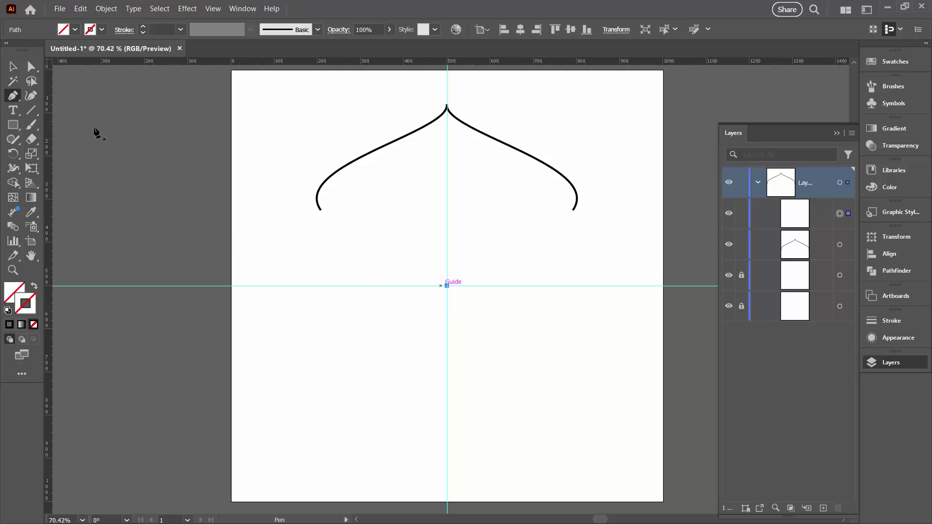
click(10, 68)
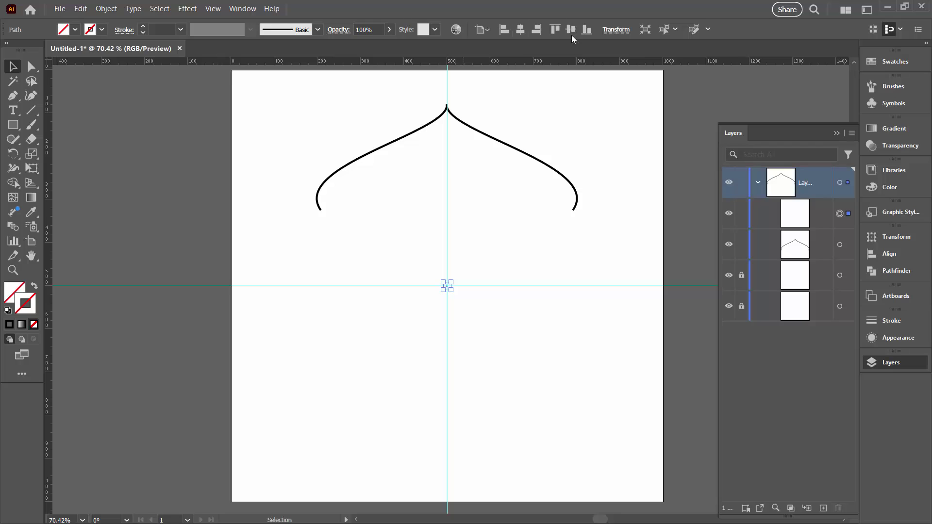
click(616, 30)
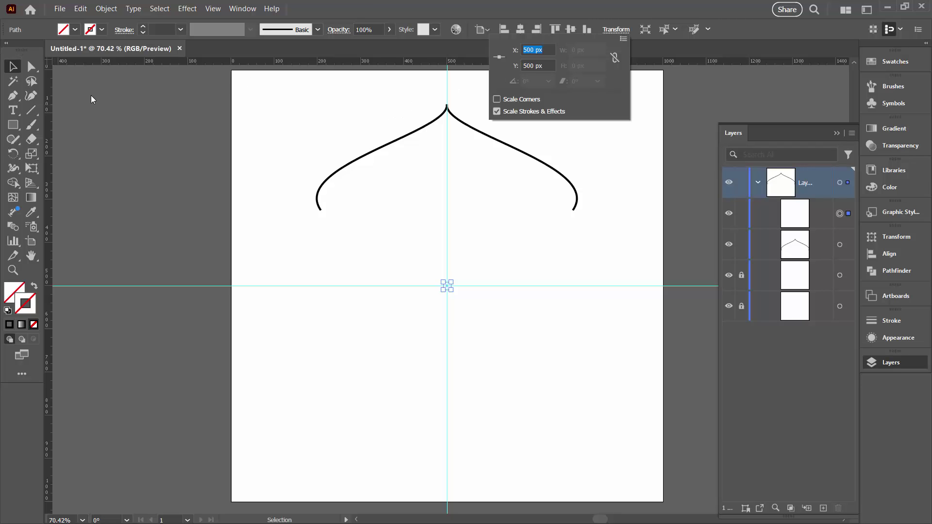
key(Escape)
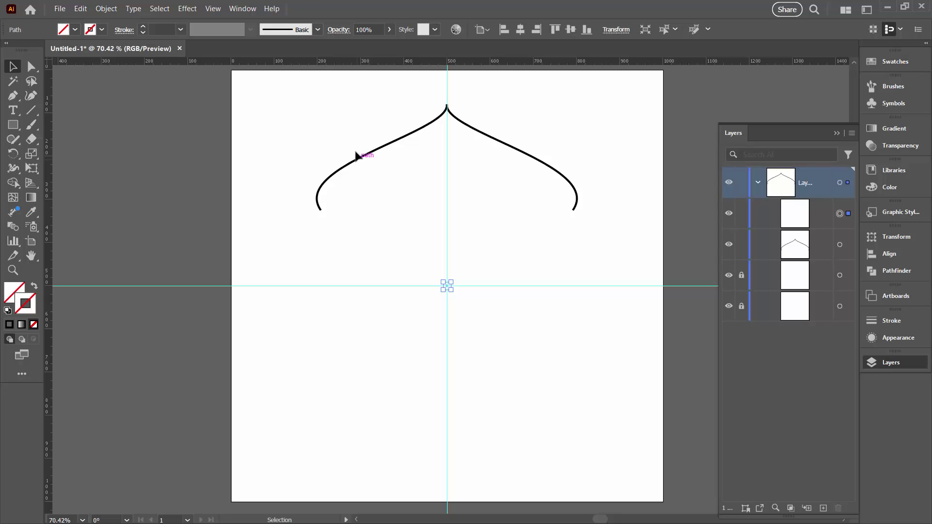
Group the curve with the centre anchor and apply a Transform effect with a 90° angle, 3 copies and the bottom-centre reference point
drag(400, 95, 488, 323)
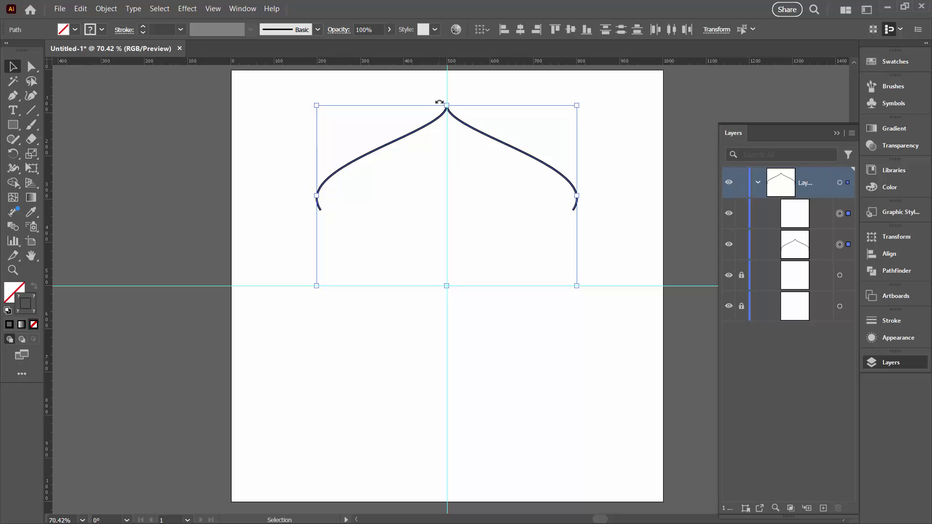
click(106, 9)
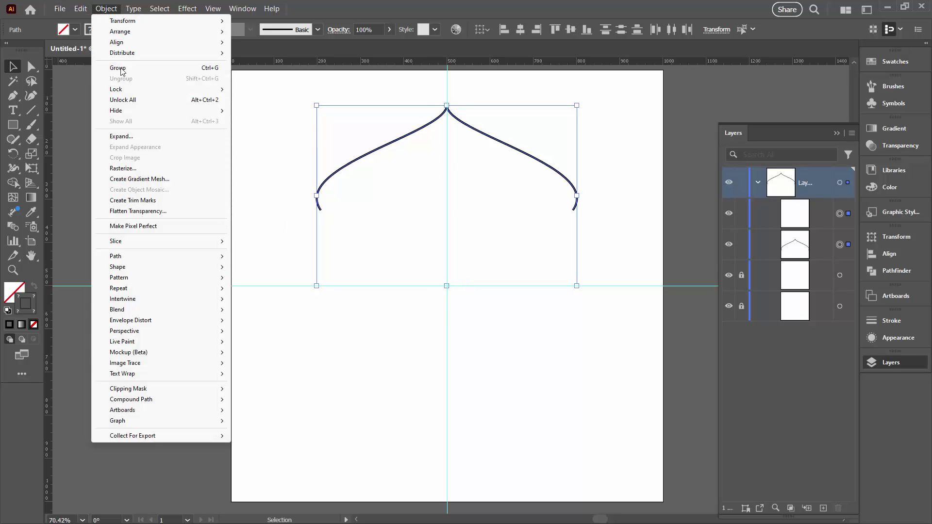
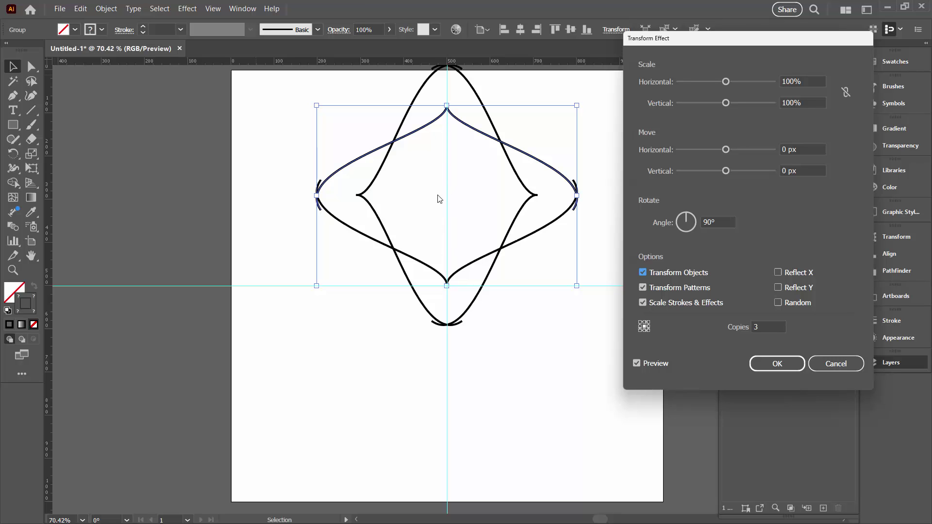
click(644, 332)
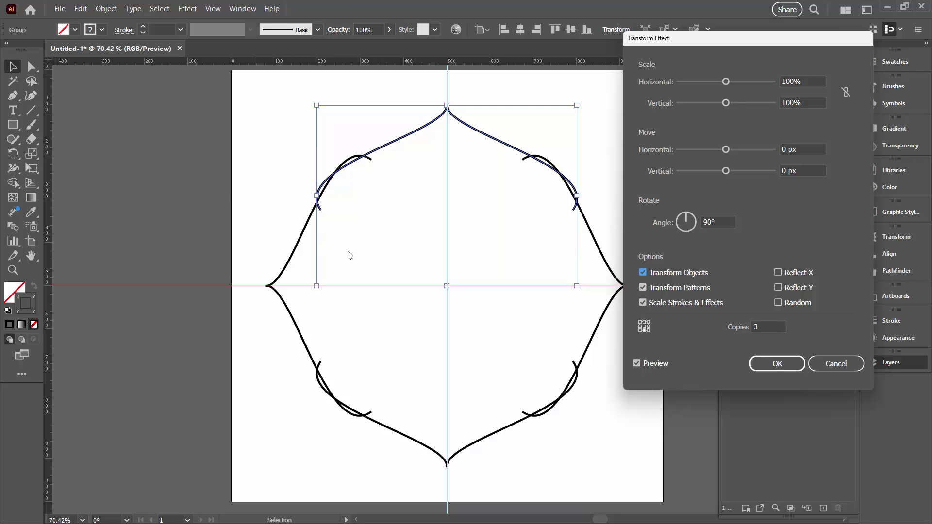
click(770, 369)
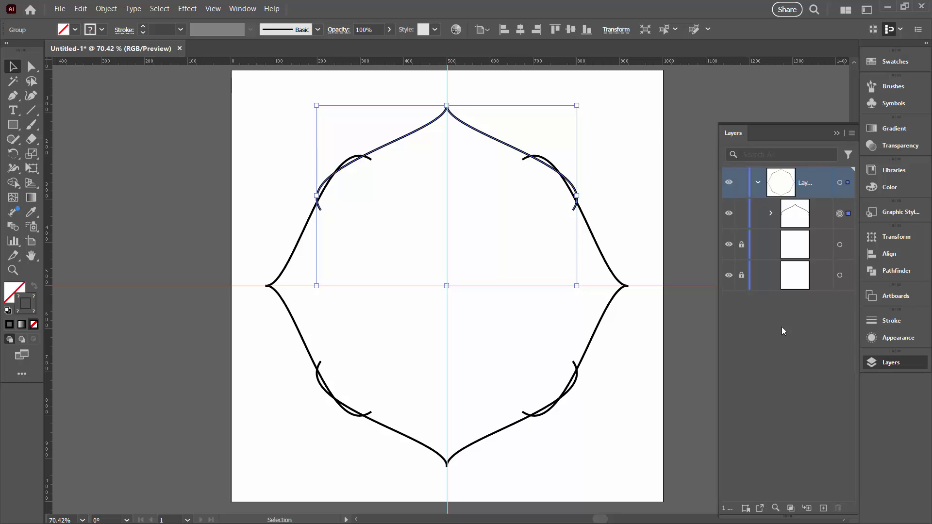
Isolate the curve path inside the group for resizing, lowering its top to about Y 91 px and its bottom to about Y 352 px
click(770, 213)
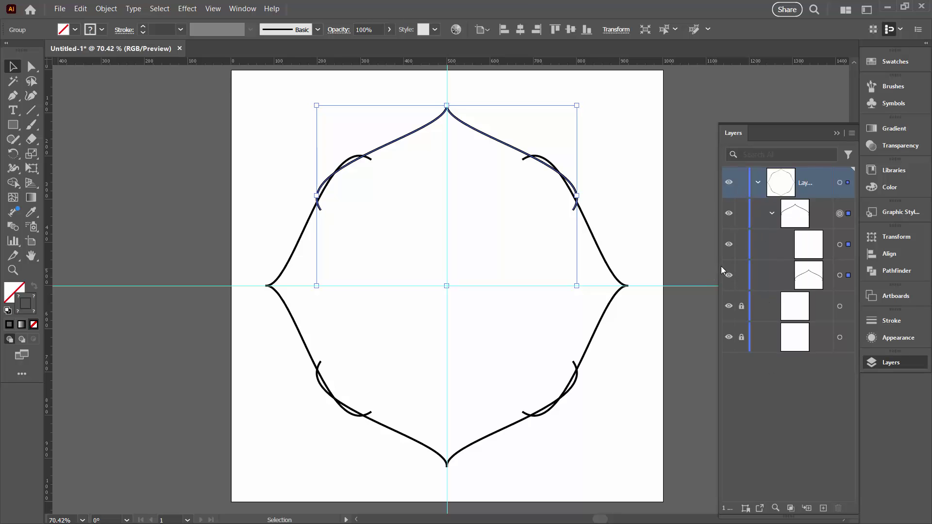
drag(719, 266, 668, 267)
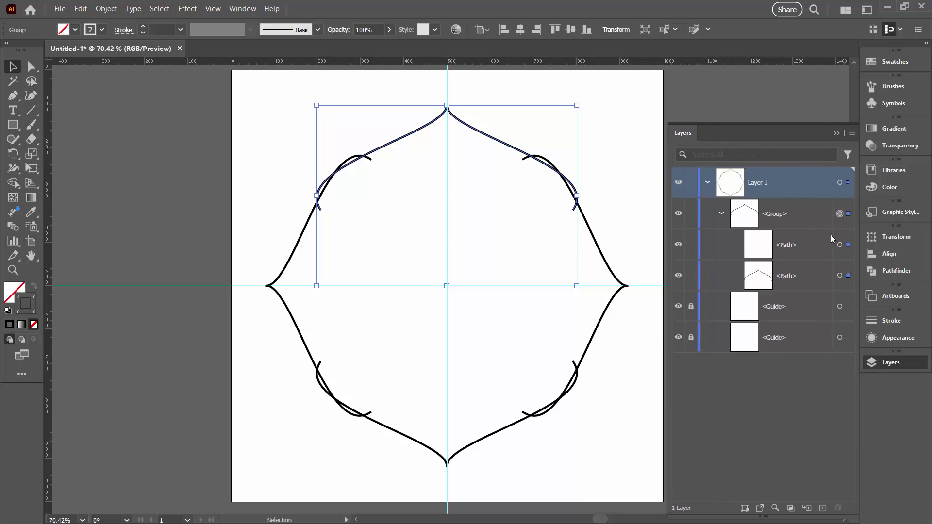
click(839, 276)
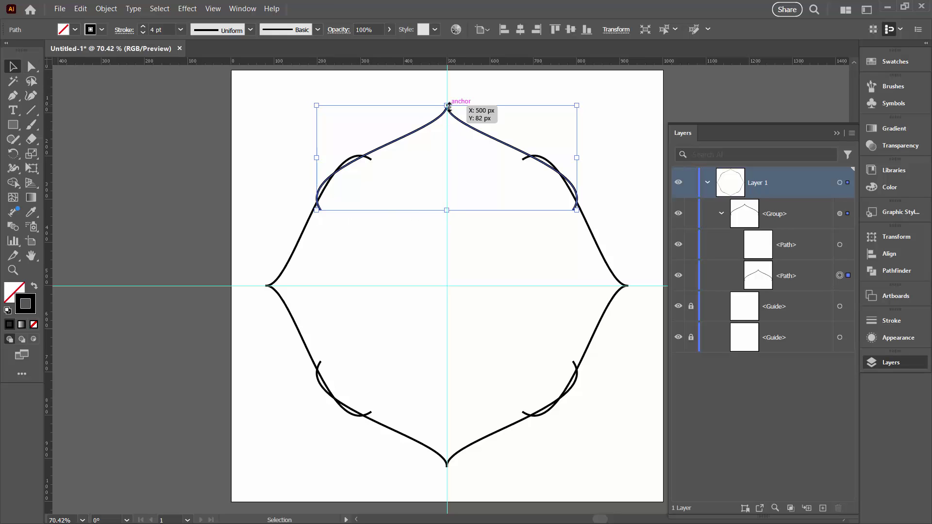
mouse_move(448, 105)
mouse_down()
mouse_move(447, 96)
mouse_move(447, 111)
mouse_up()
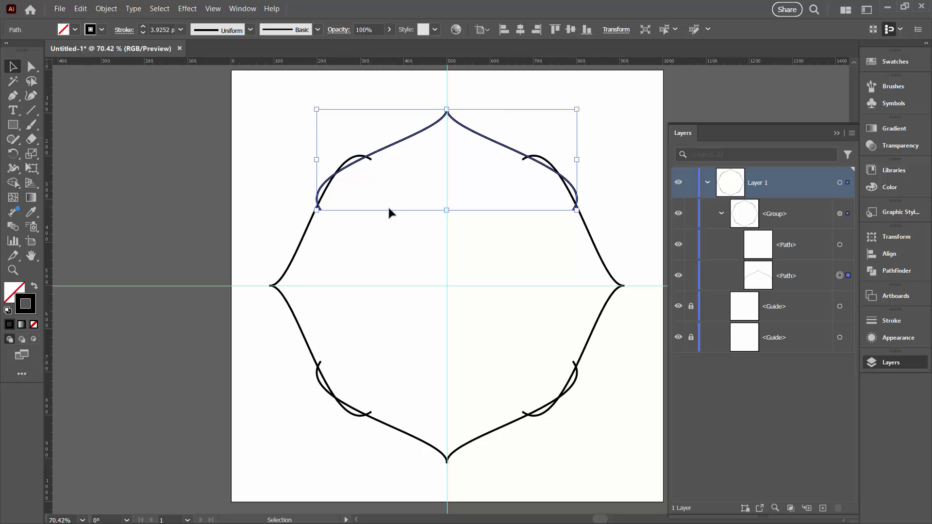
drag(446, 210, 447, 223)
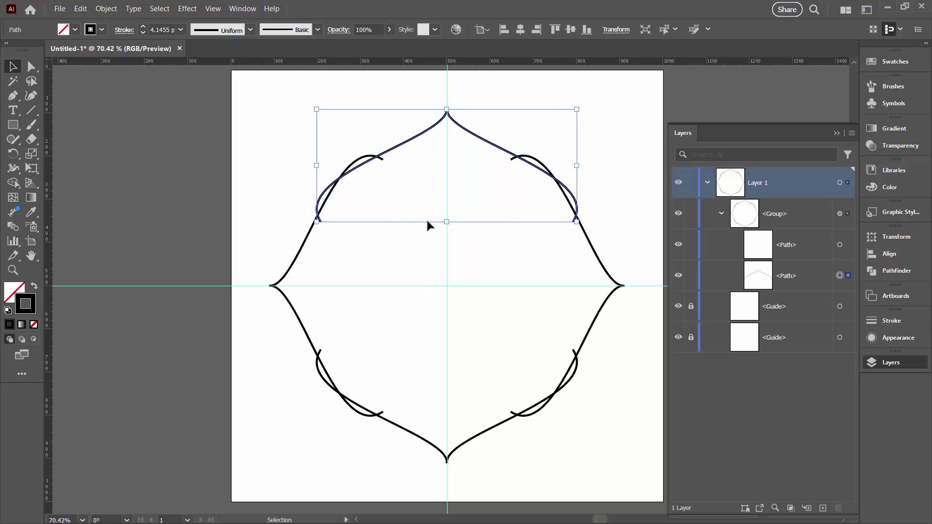
click(286, 191)
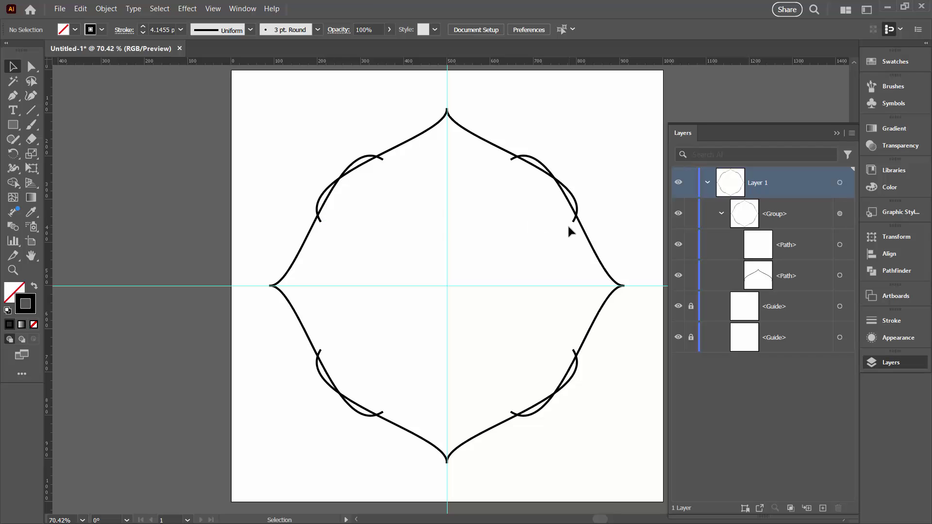
Scale the curve's two lower end anchors horizontally inward, making the curve about 367 px wide
click(451, 120)
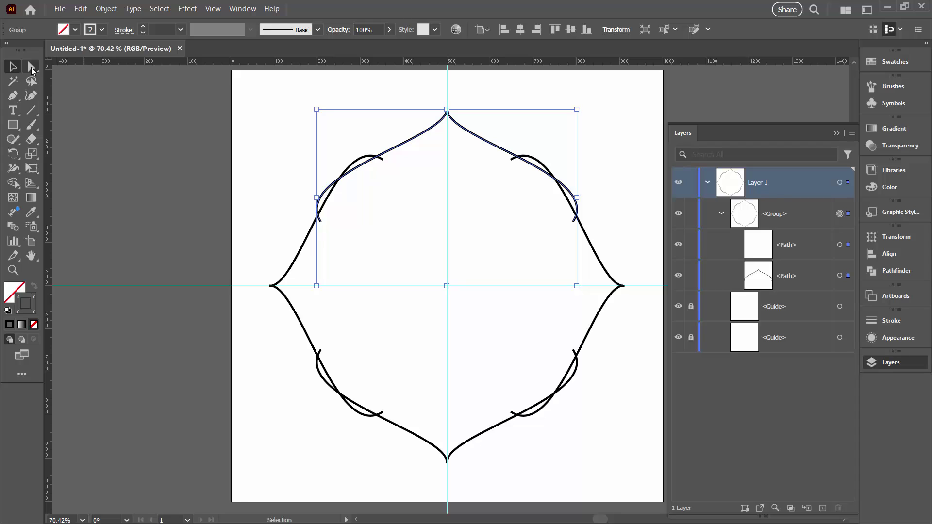
click(32, 70)
click(54, 58)
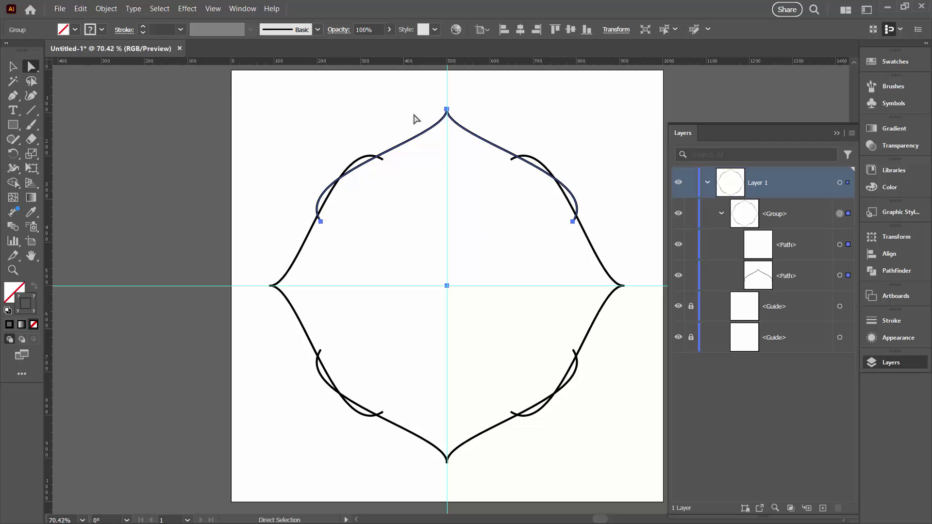
click(352, 247)
click(321, 222)
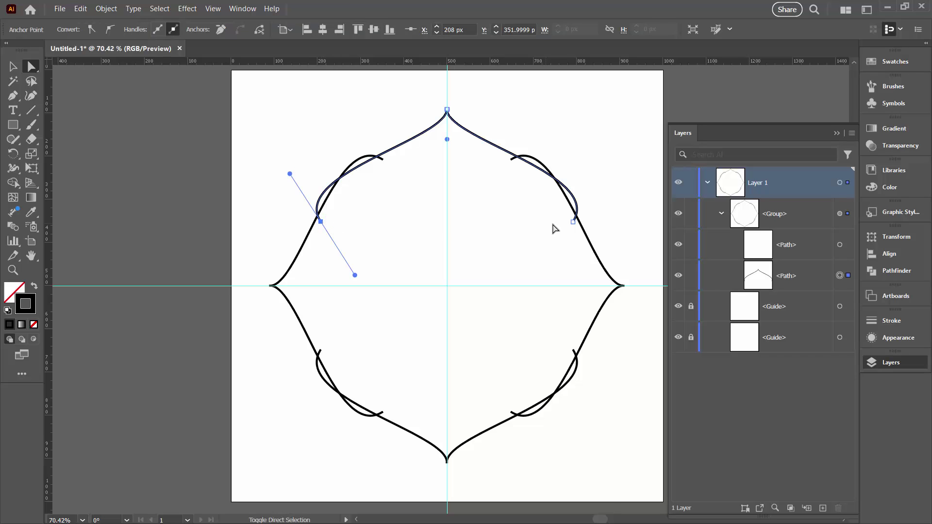
shift+click(573, 222)
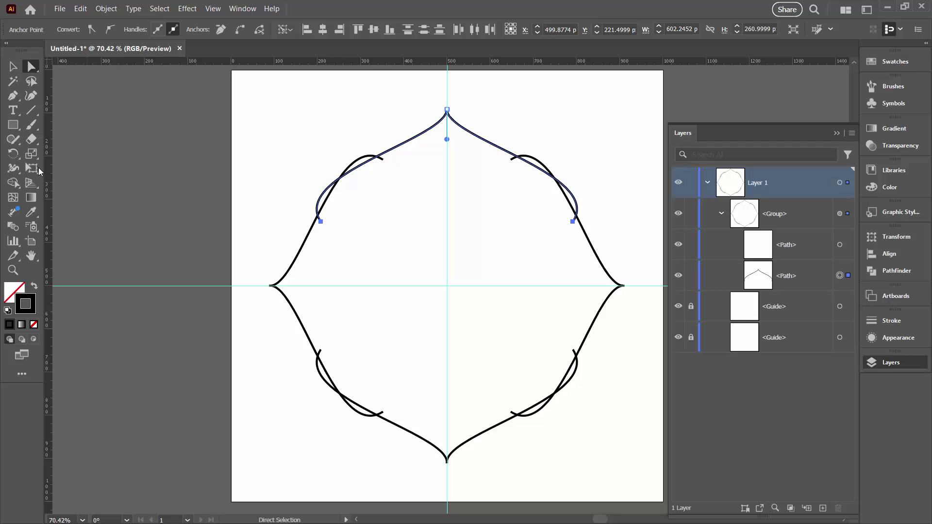
drag(29, 156, 65, 153)
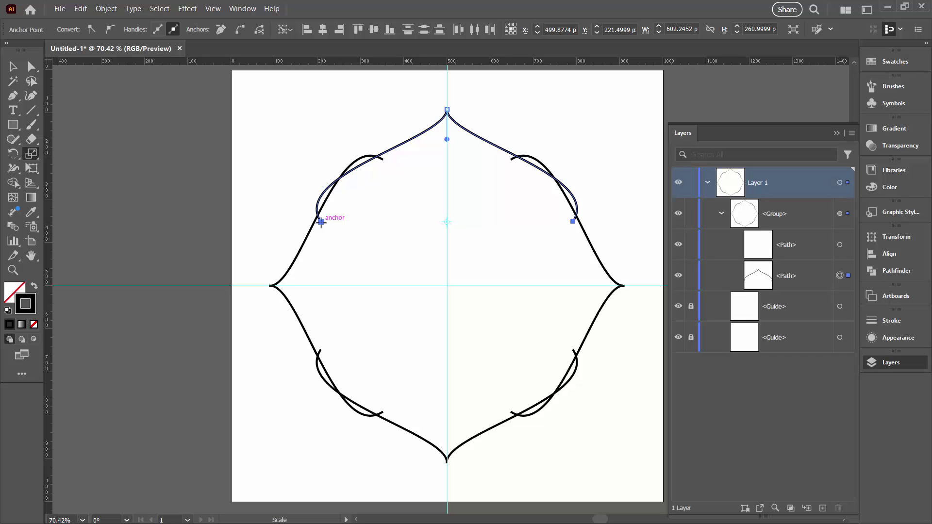
drag(320, 222, 369, 216)
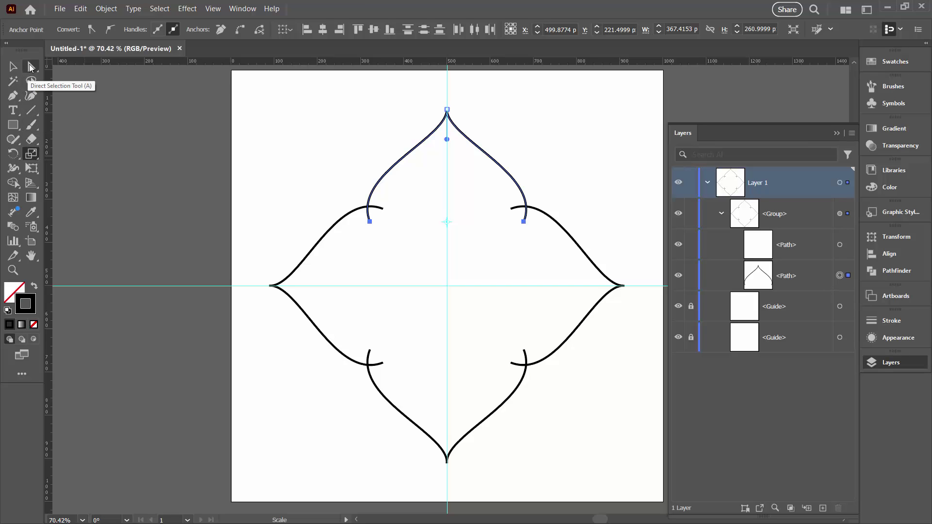
key(v)
click(298, 165)
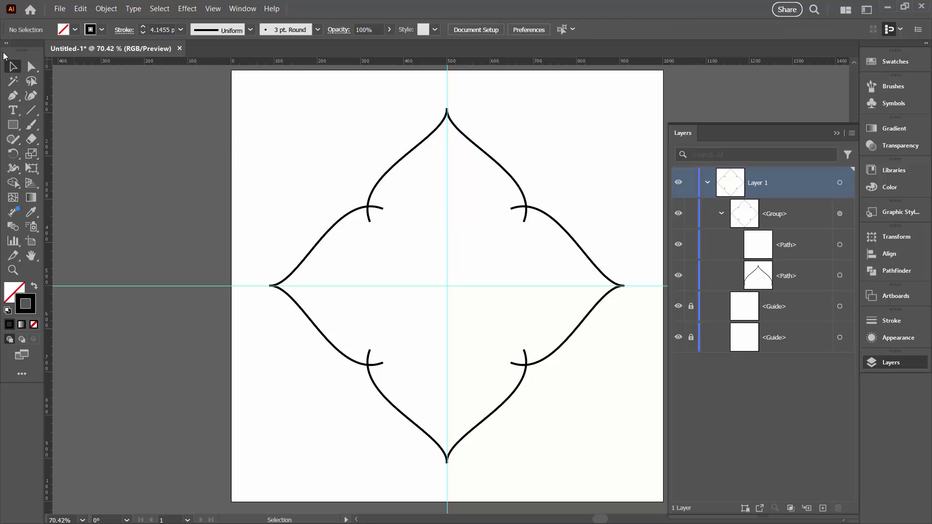
click(446, 112)
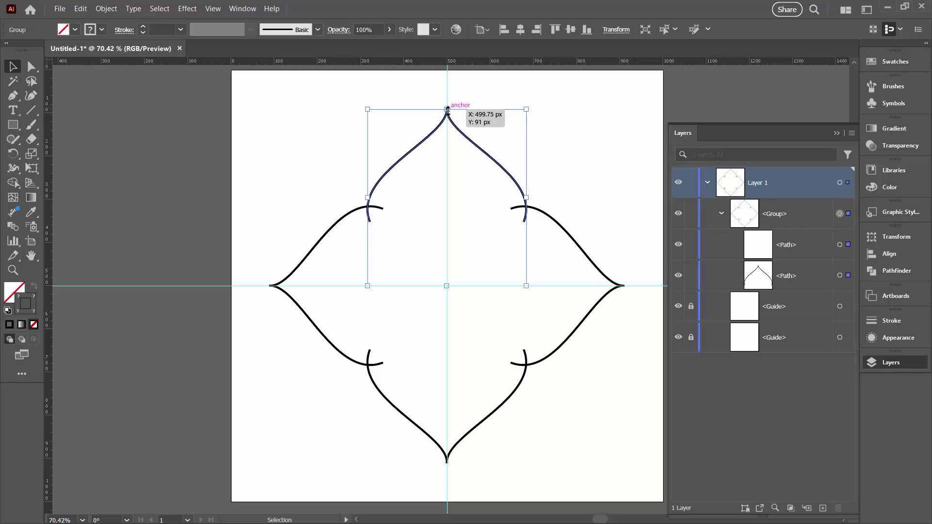
drag(447, 110, 447, 109)
click(328, 139)
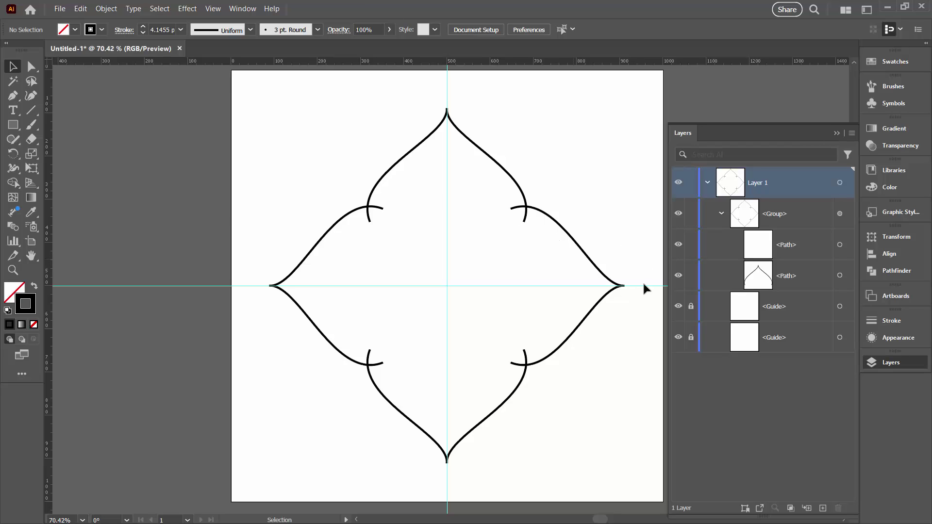
Unlock and delete both ruler guides
click(802, 314)
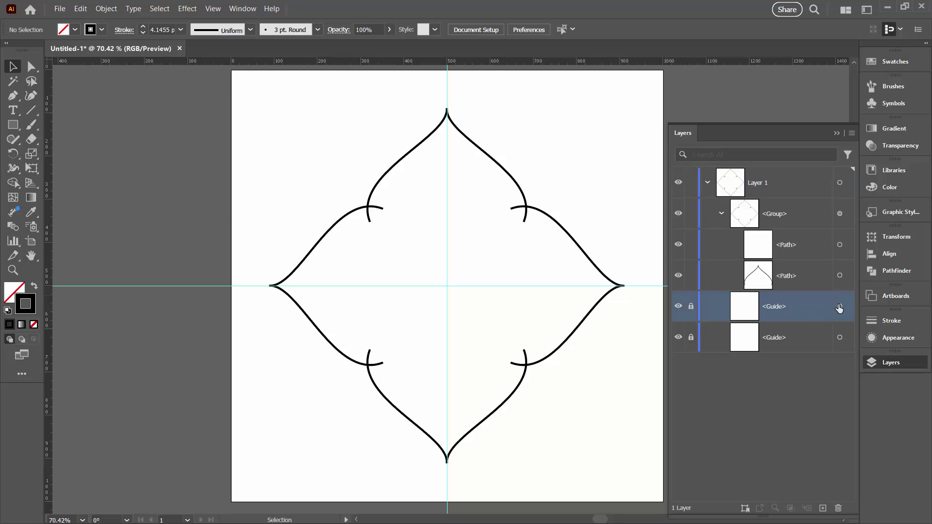
click(689, 307)
shift+click(817, 332)
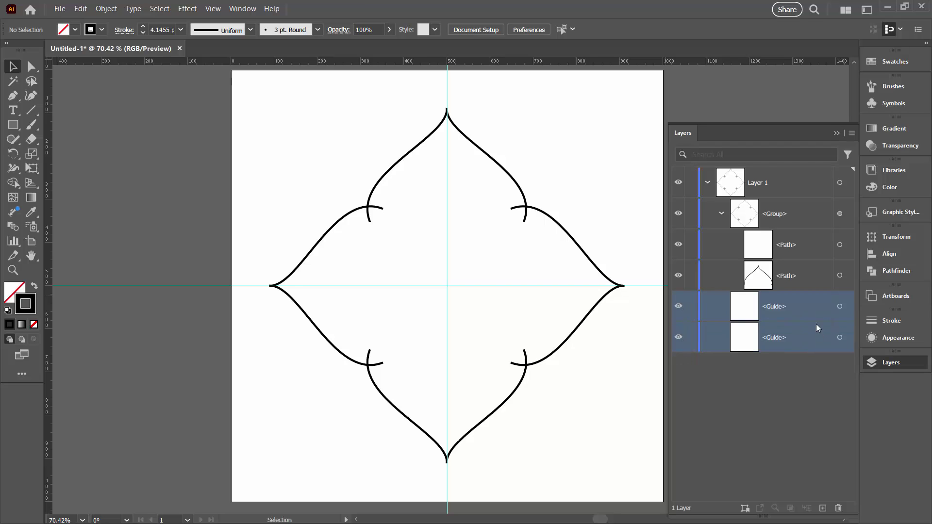
click(793, 311)
shift+click(787, 336)
click(829, 499)
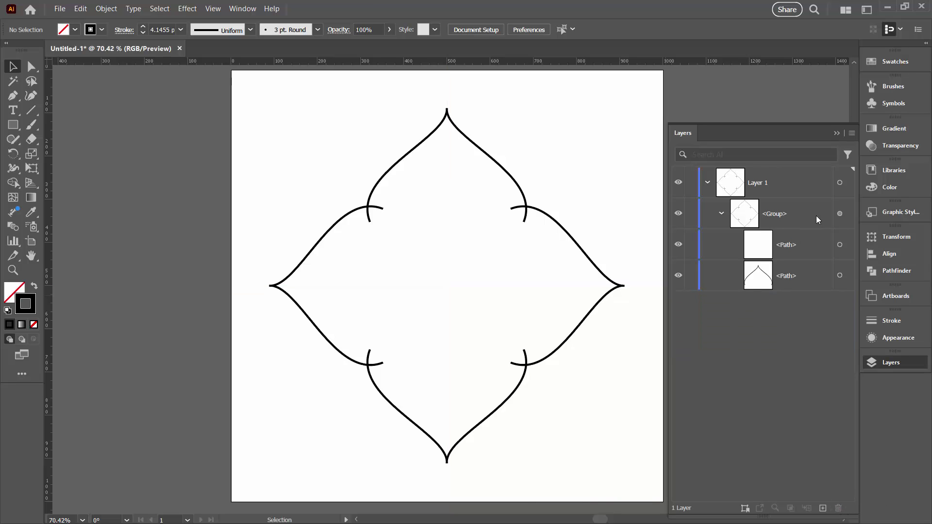
Select the group carrying the Transform effect, preview it with the effect toggled, and expand its appearance into real paths
click(840, 214)
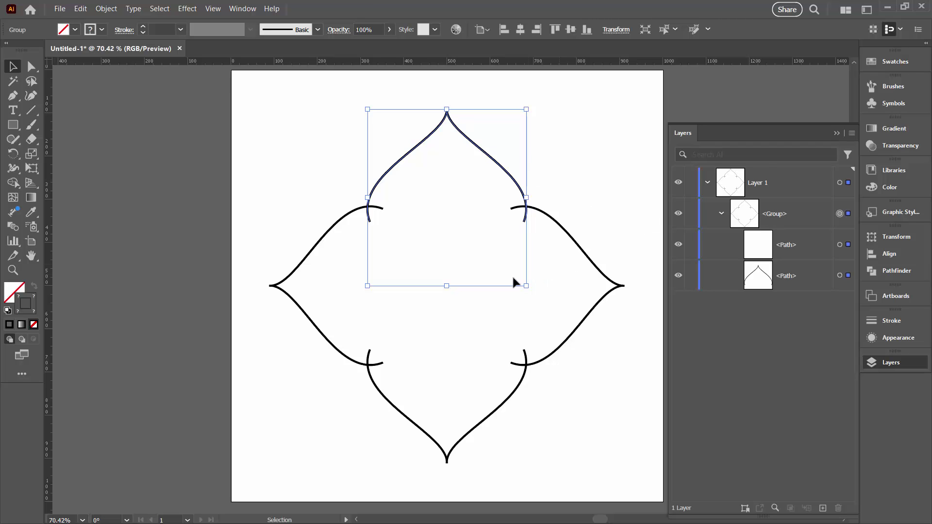
click(885, 339)
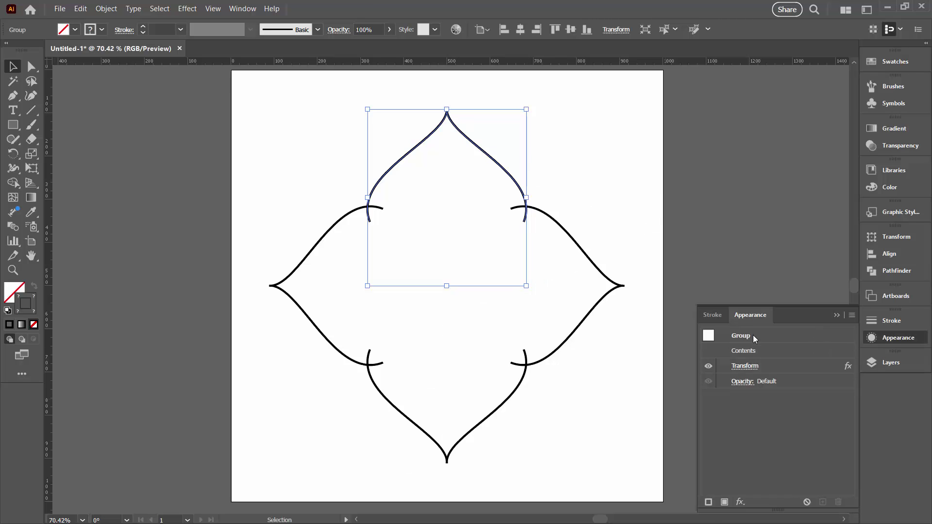
click(708, 366)
click(709, 366)
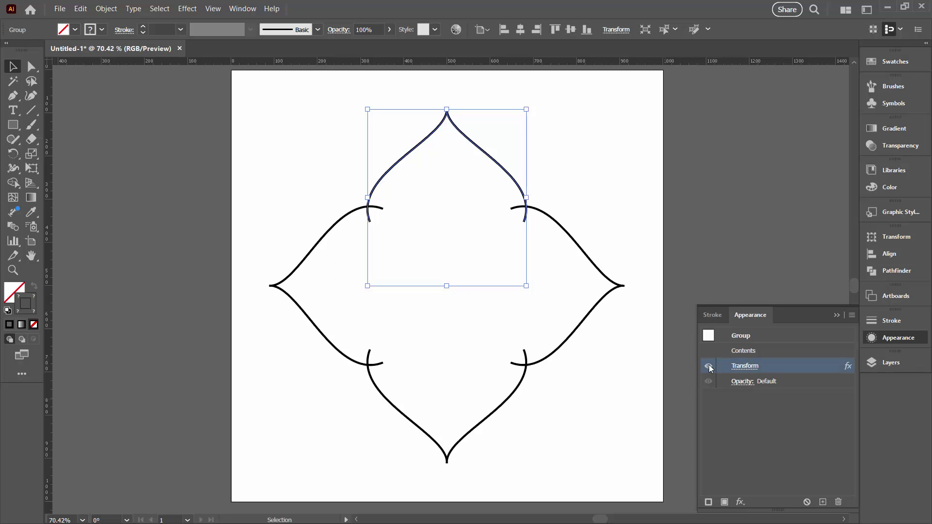
click(709, 366)
click(709, 366)
click(107, 8)
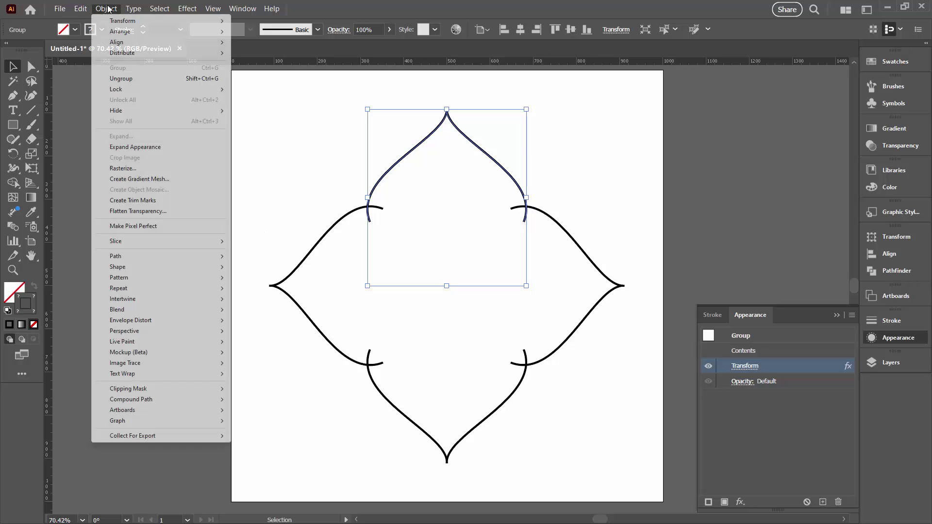
click(136, 147)
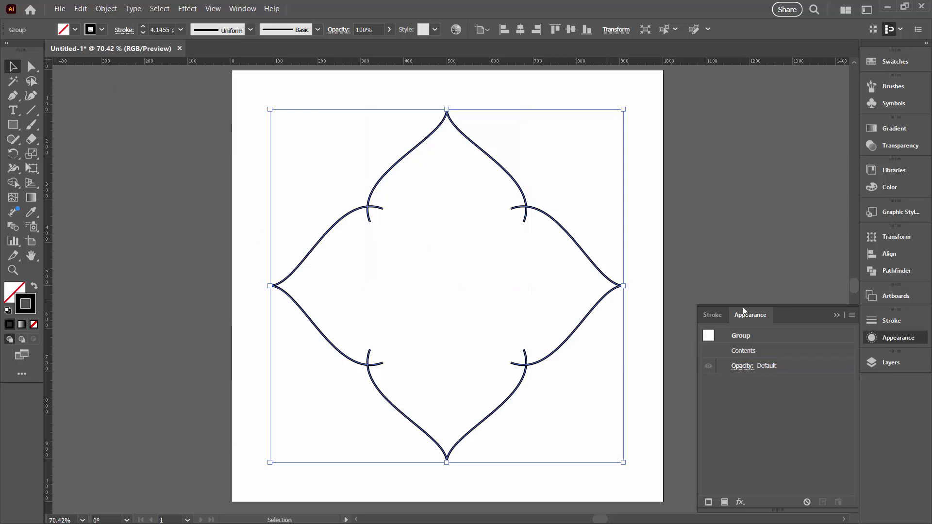
Ungroup the expanded artwork twice so the four rotated curves become separate paths directly in Layer 1
click(879, 365)
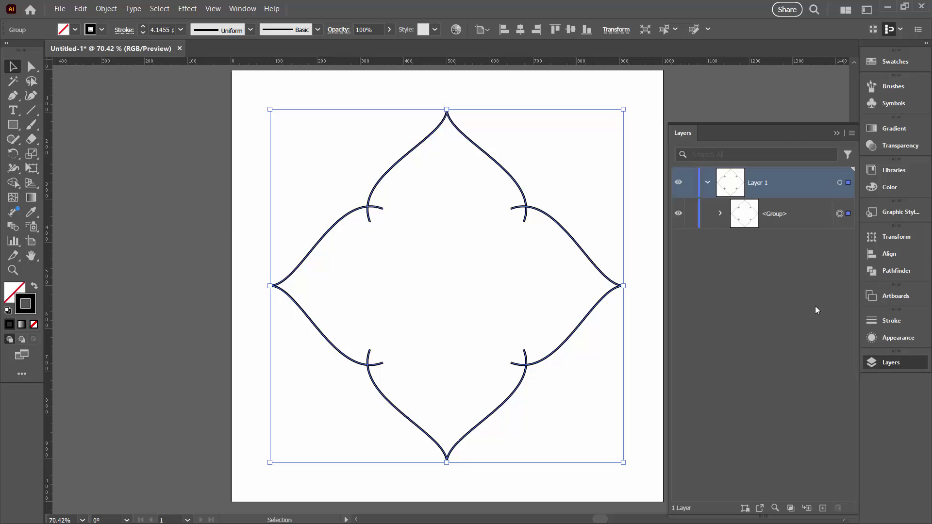
click(720, 213)
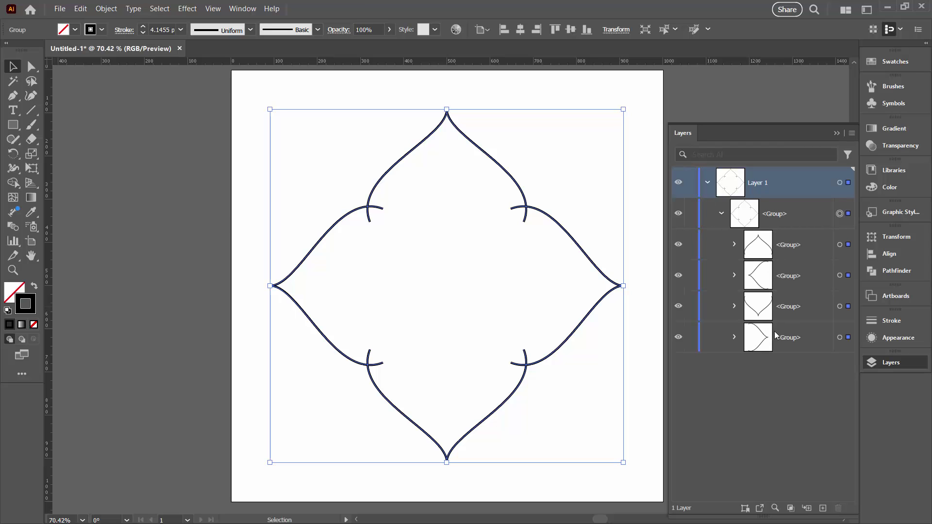
click(106, 9)
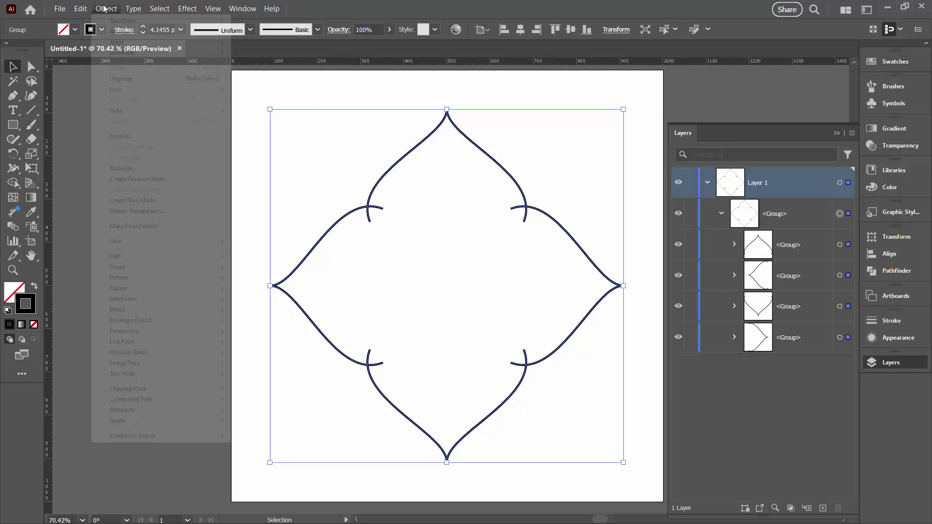
click(121, 78)
click(106, 9)
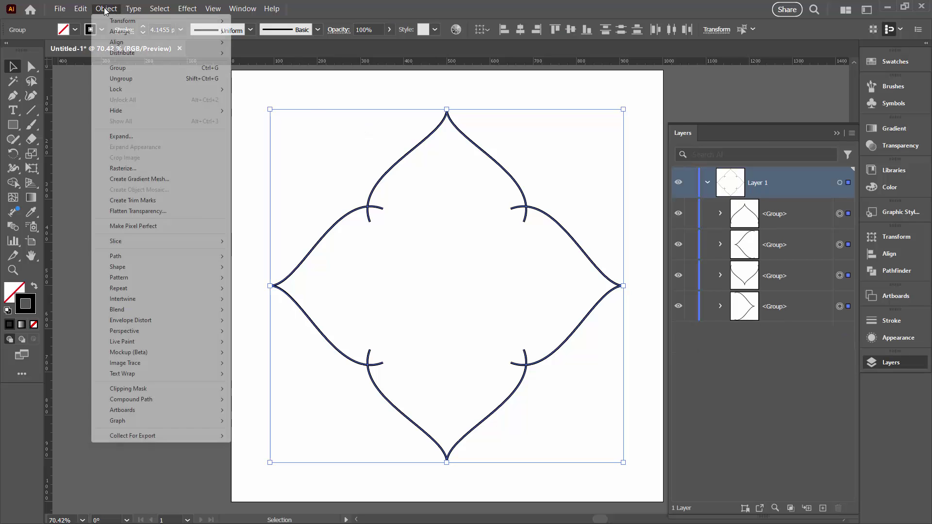
click(116, 78)
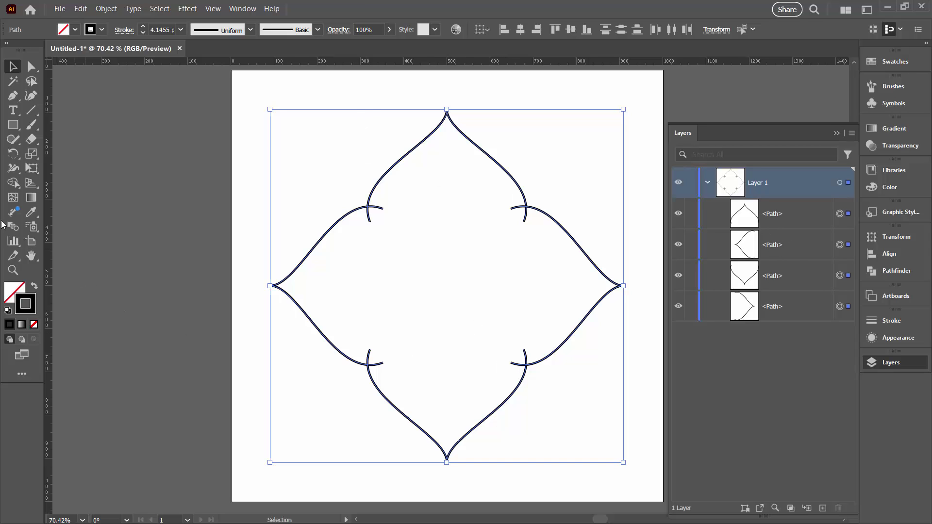
Merge the interior area enclosed by the four curves into one closed outline with the Shape Builder tool
drag(13, 171, 60, 181)
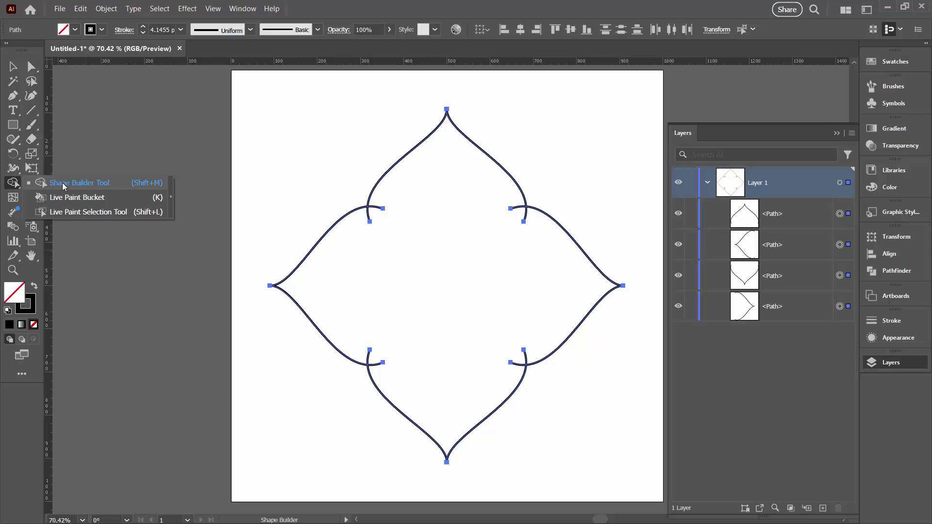
drag(63, 186, 63, 186)
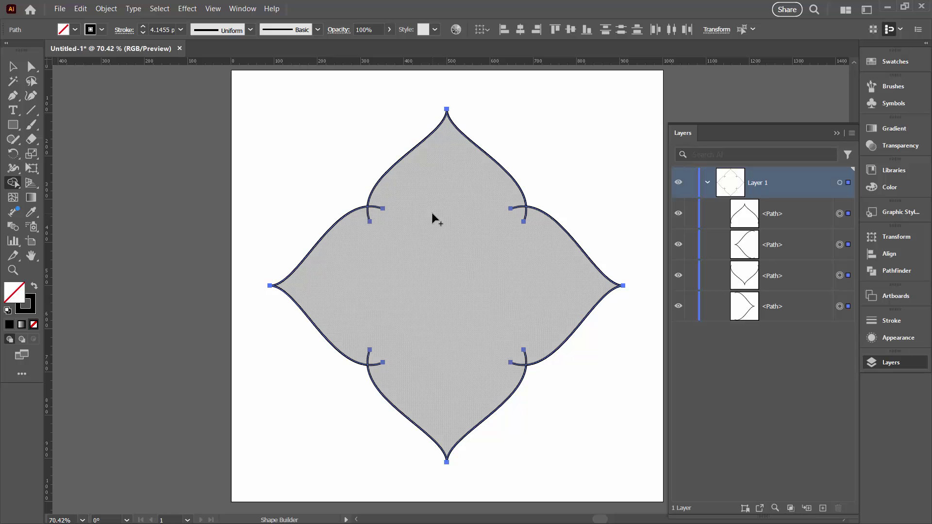
drag(432, 208, 441, 314)
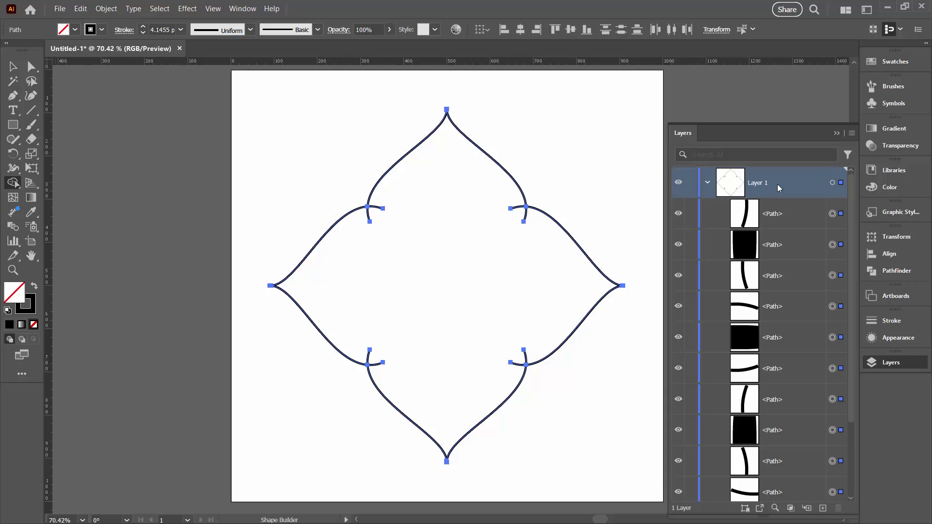
Identify the merged four-pointed outline at the end of Layer 1's path list, then lock and hide it
drag(676, 129, 626, 71)
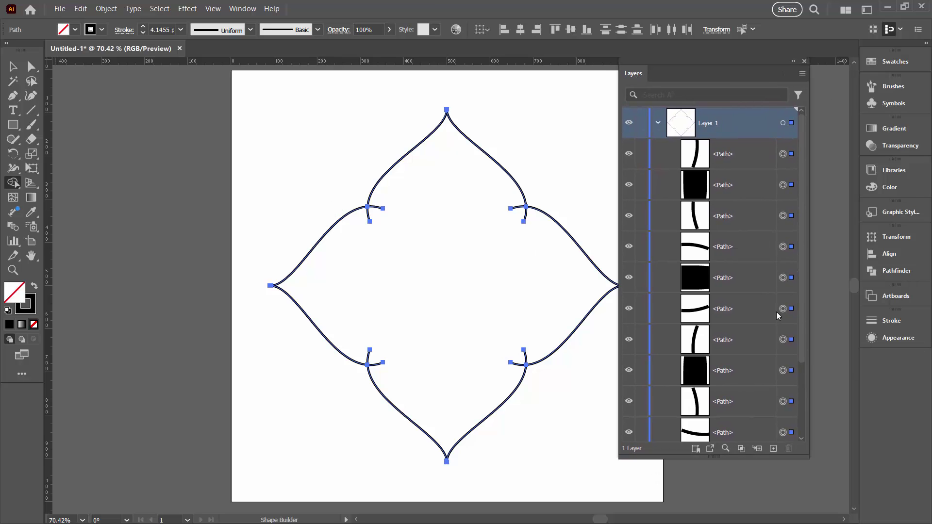
drag(801, 345, 797, 427)
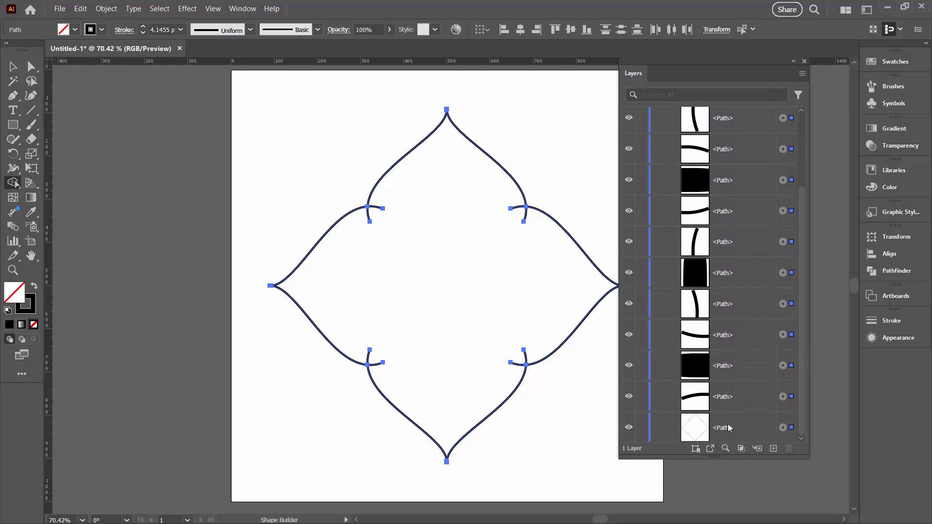
click(628, 428)
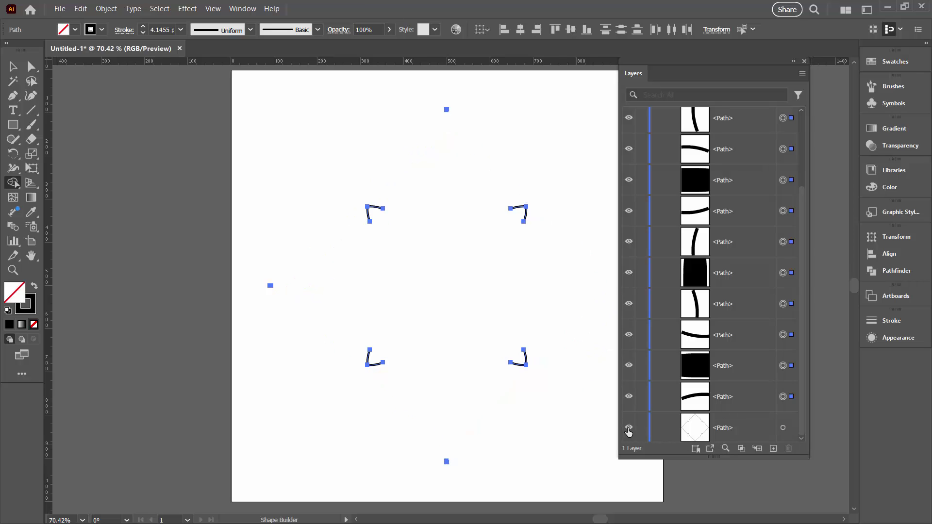
click(629, 428)
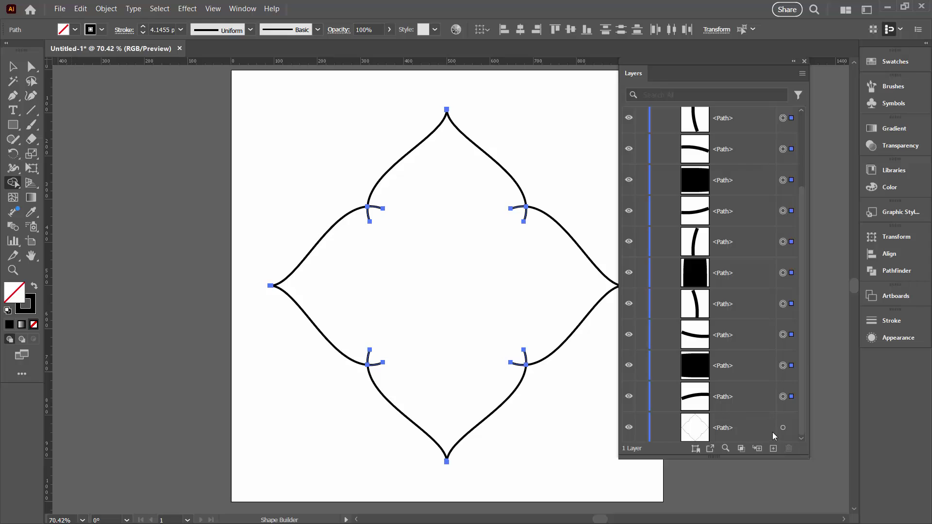
click(641, 428)
click(629, 428)
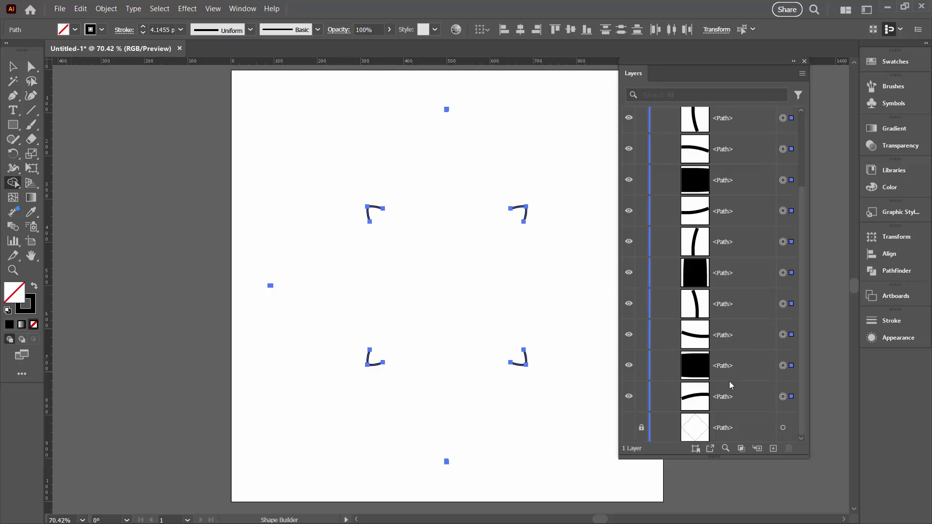
Delete all the leftover corner path pieces, then show and unlock the merged outline
drag(801, 211, 798, 115)
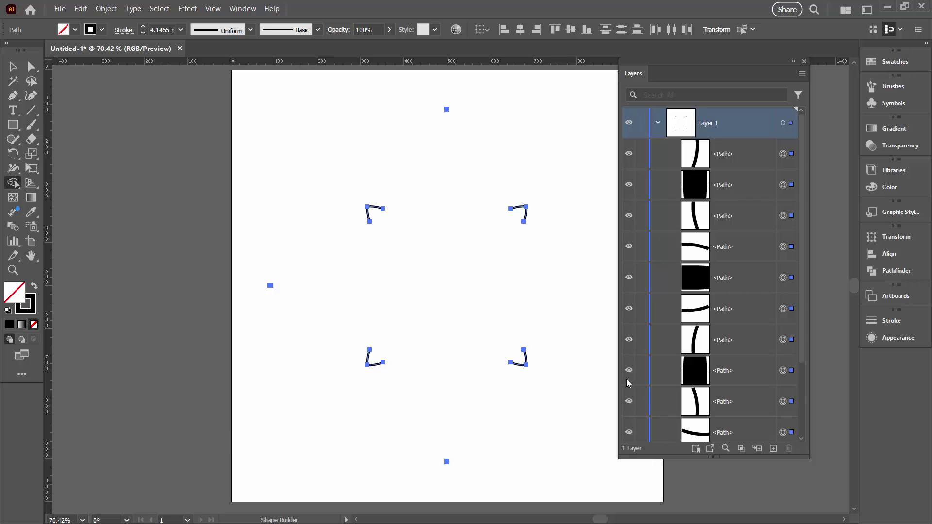
key(Delete)
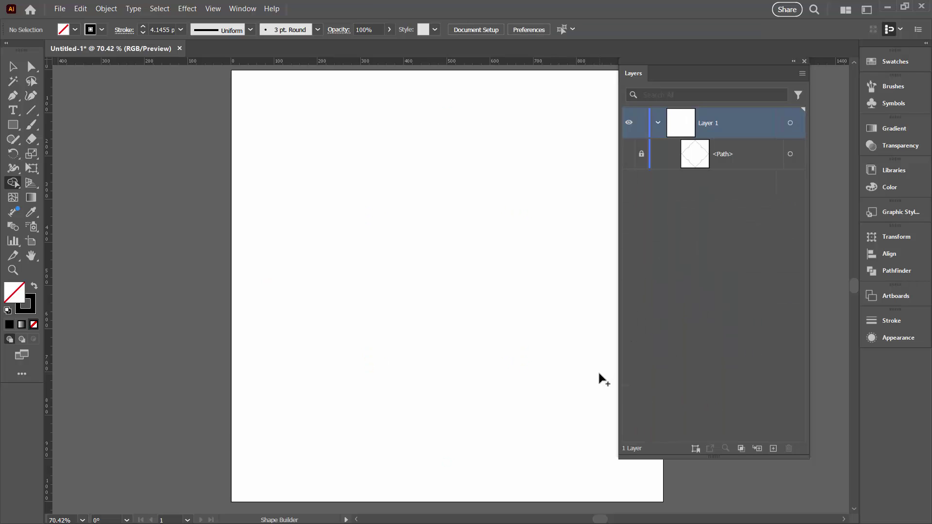
click(629, 155)
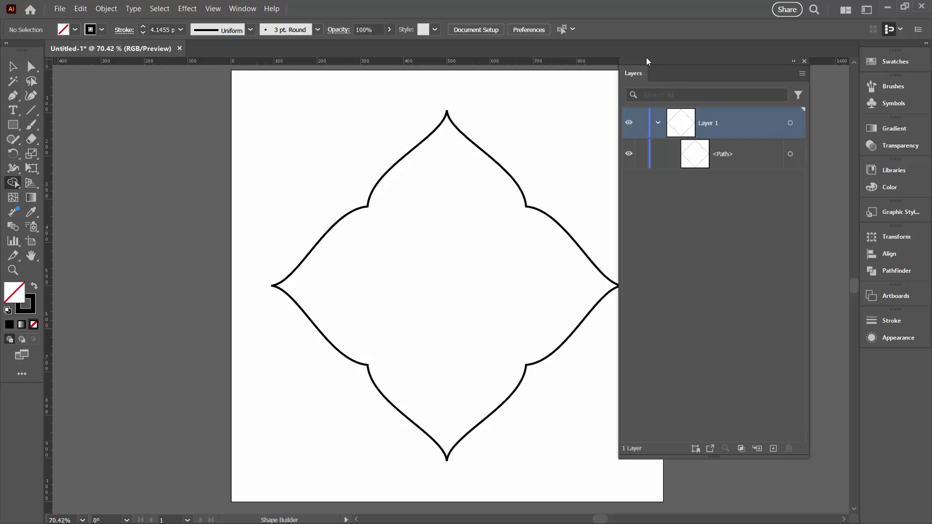
drag(645, 59, 687, 78)
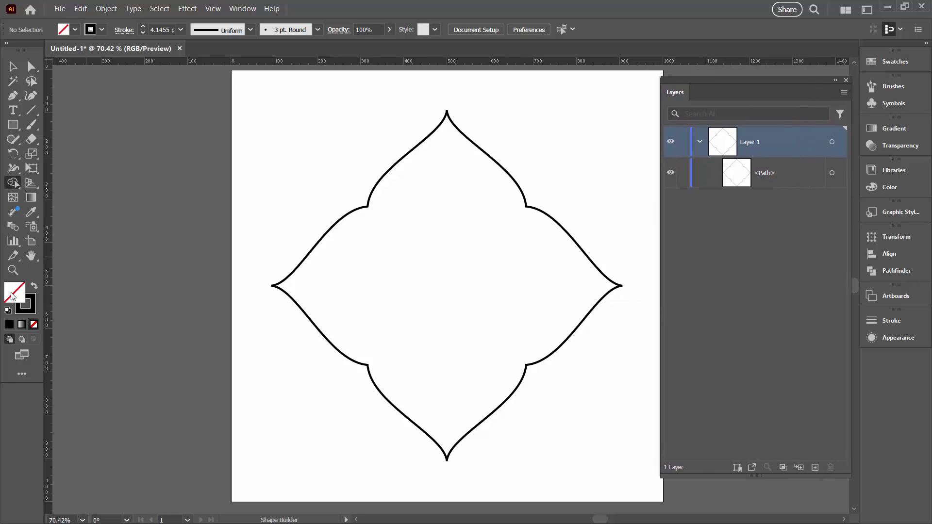
Swap the fill and stroke of the merged outline, giving it a black fill and no stroke
click(8, 65)
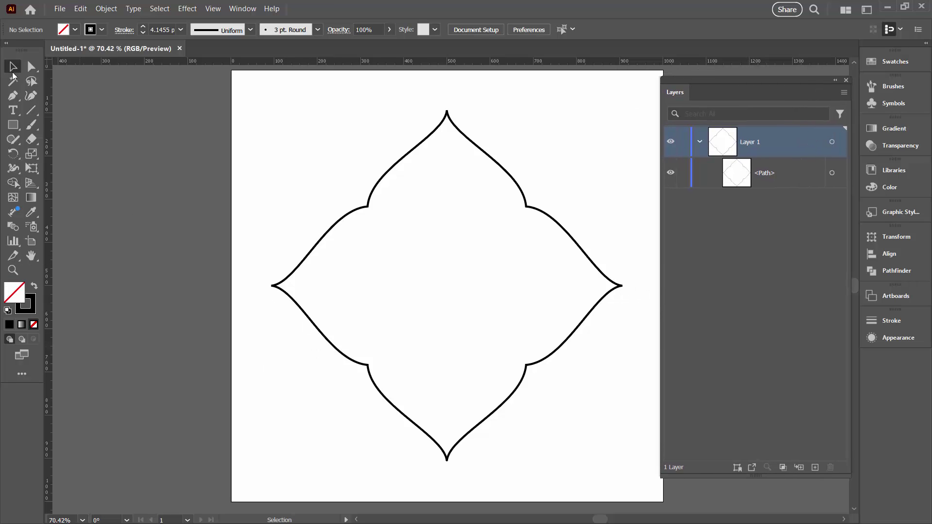
click(281, 282)
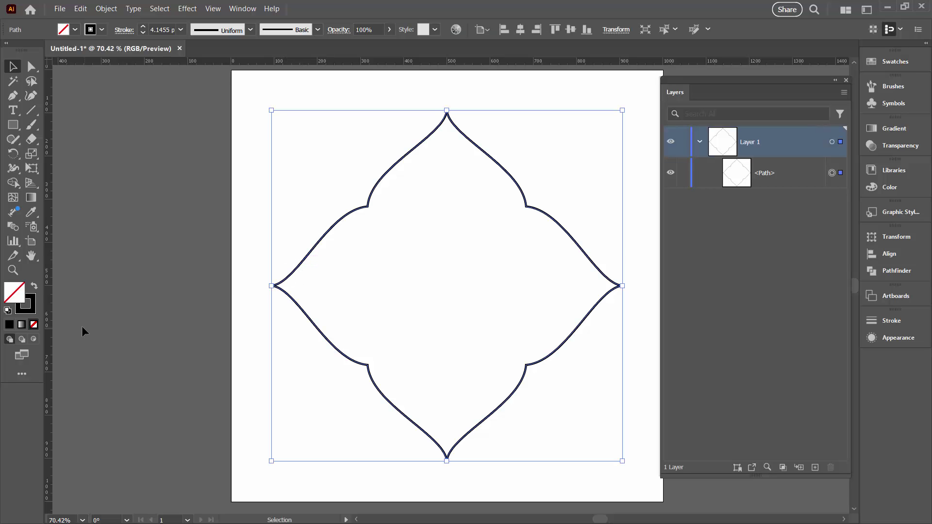
click(35, 287)
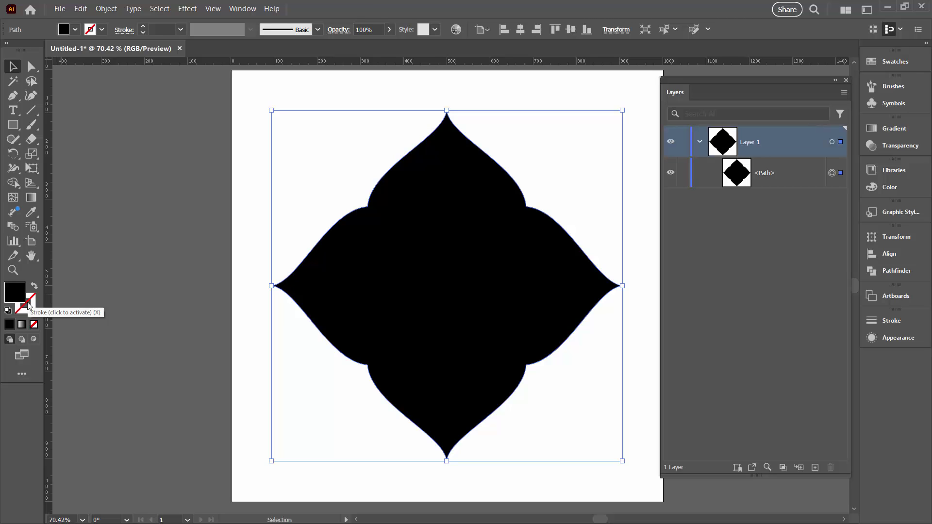
Give the black shape a pink FF7BAC stroke with a weight of 12 pt
click(28, 305)
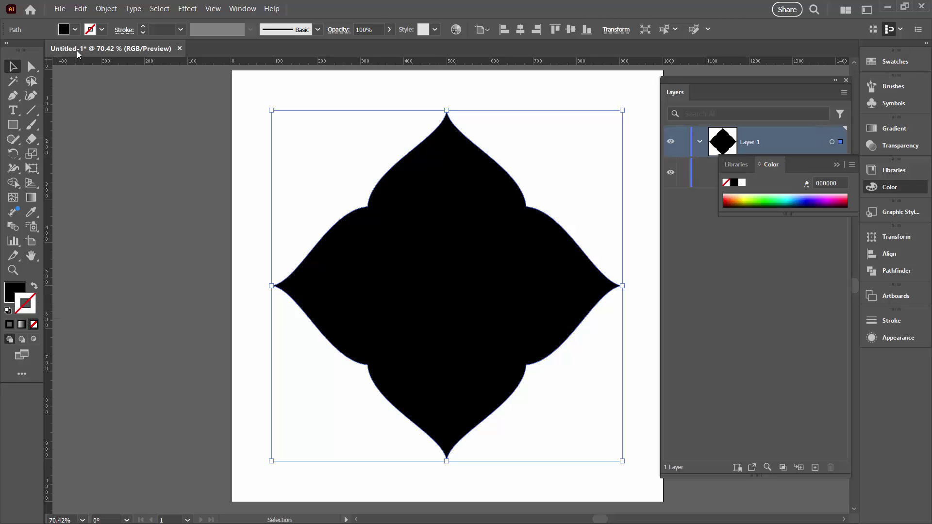
click(103, 31)
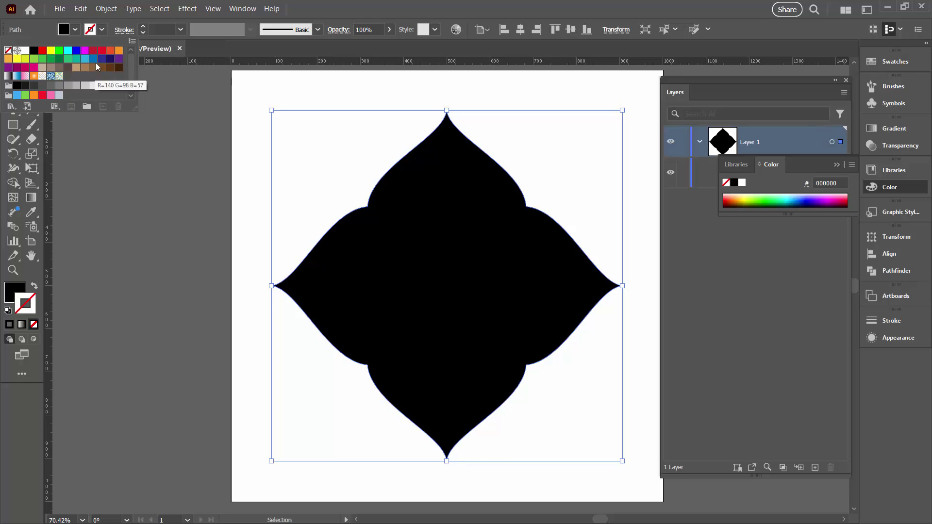
click(51, 95)
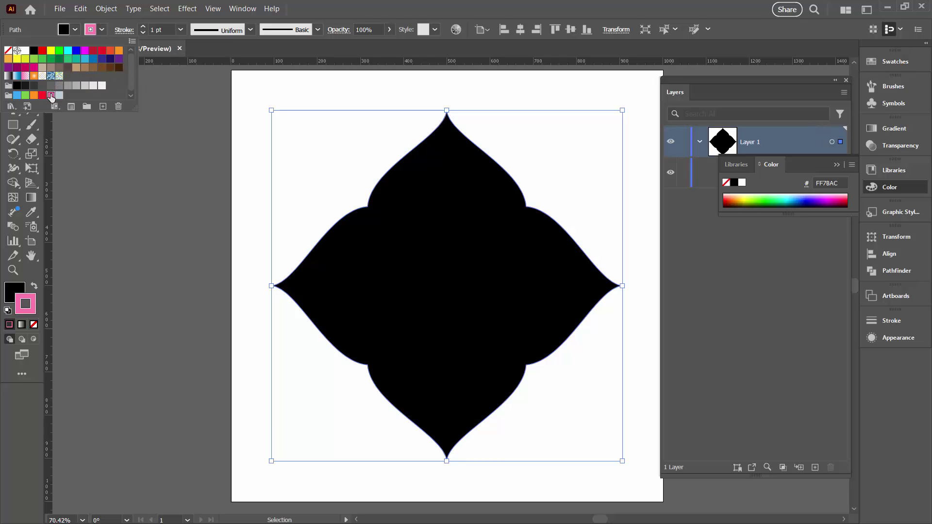
click(143, 27)
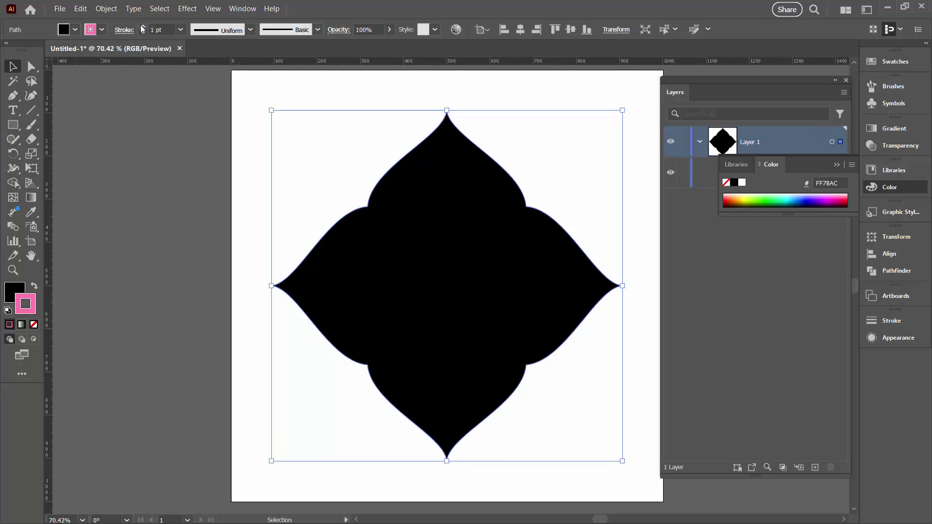
click(142, 27)
click(144, 32)
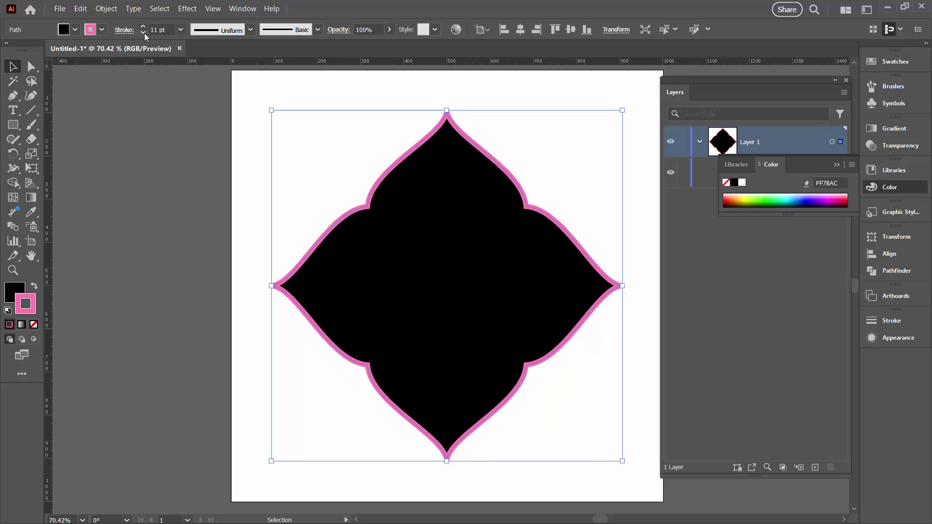
click(143, 26)
click(244, 141)
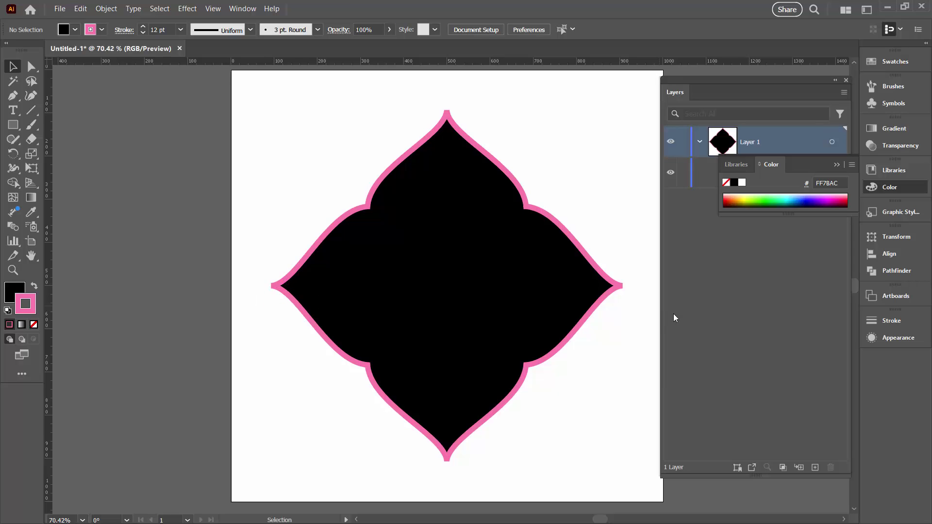
Align the shape's pink stroke to the inside of its path
click(421, 155)
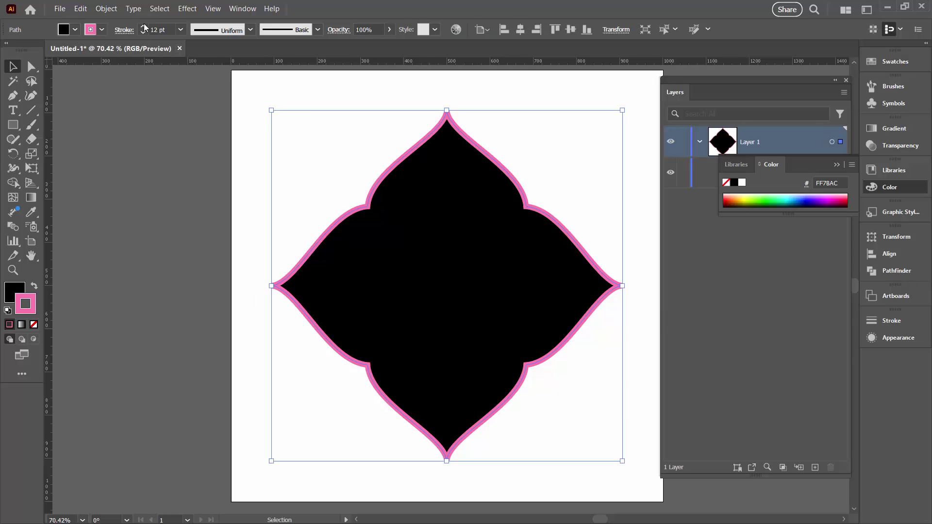
click(124, 30)
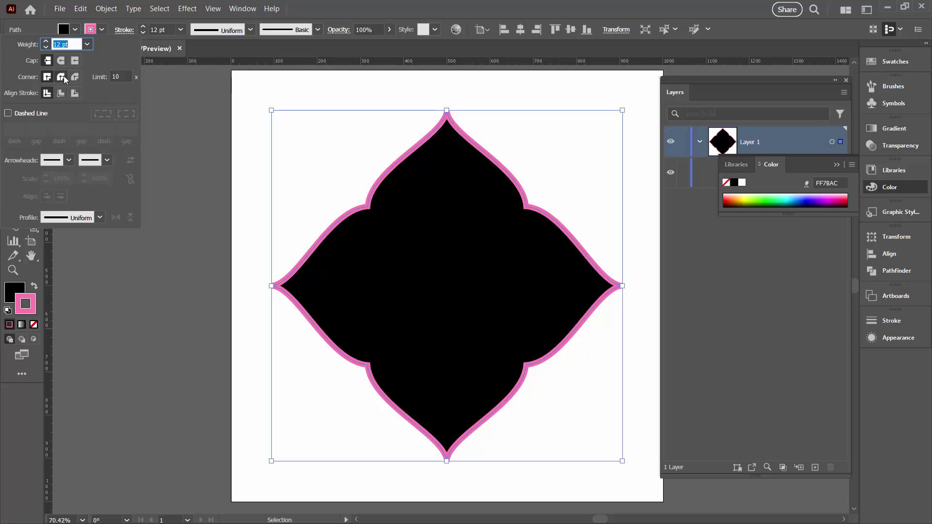
click(61, 92)
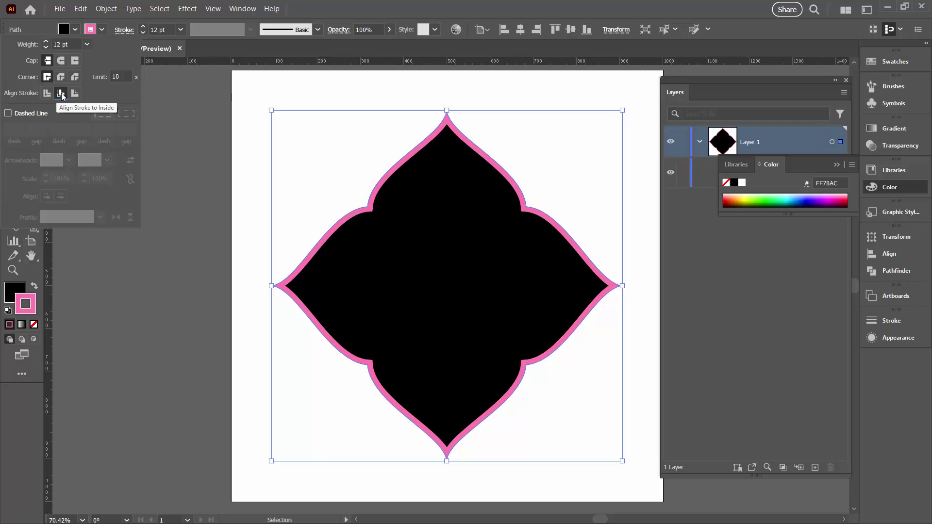
click(65, 97)
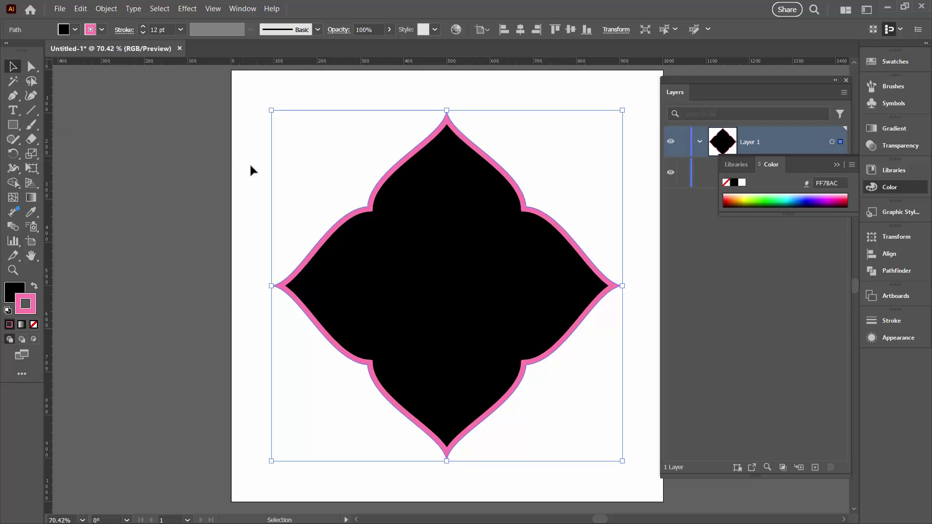
Deselect the shape and close the floating Color and Layers windows
click(256, 185)
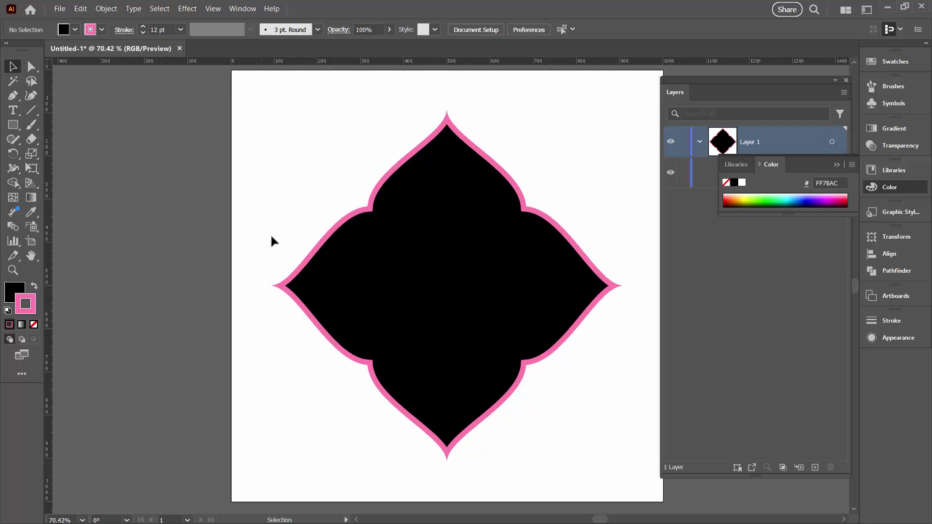
click(836, 165)
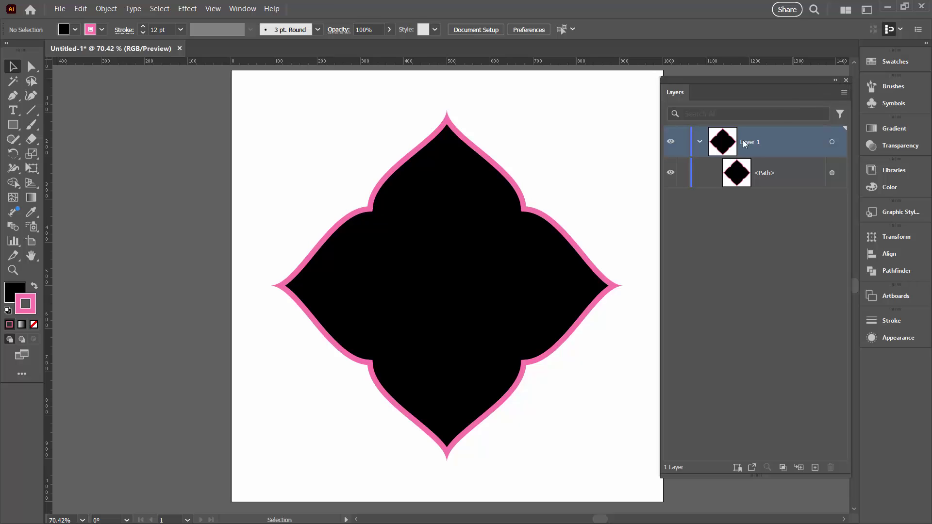
click(846, 80)
Duplicate the black shape onto the artboard's upper-right corner, offset 500 px to the right and 500 px upward
key(z)
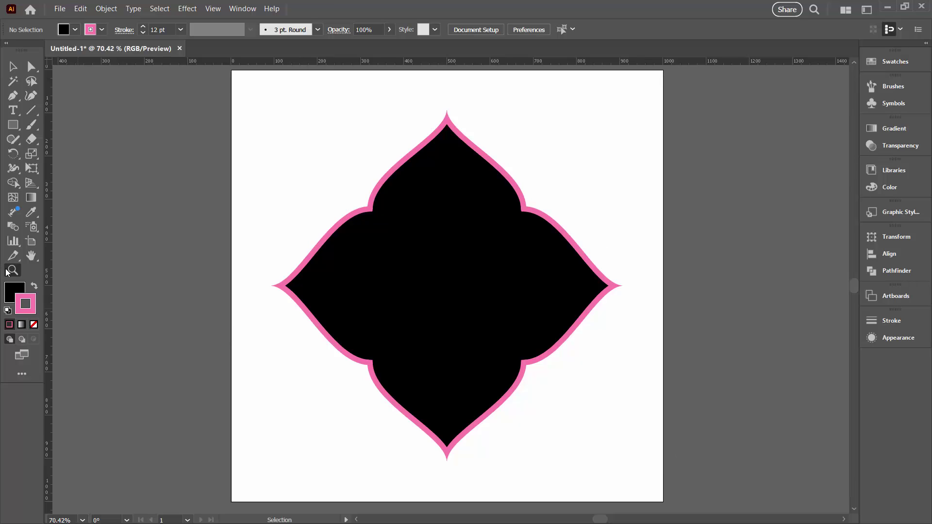
alt+click(461, 323)
alt+click(399, 260)
scroll(408, 249, up, 3)
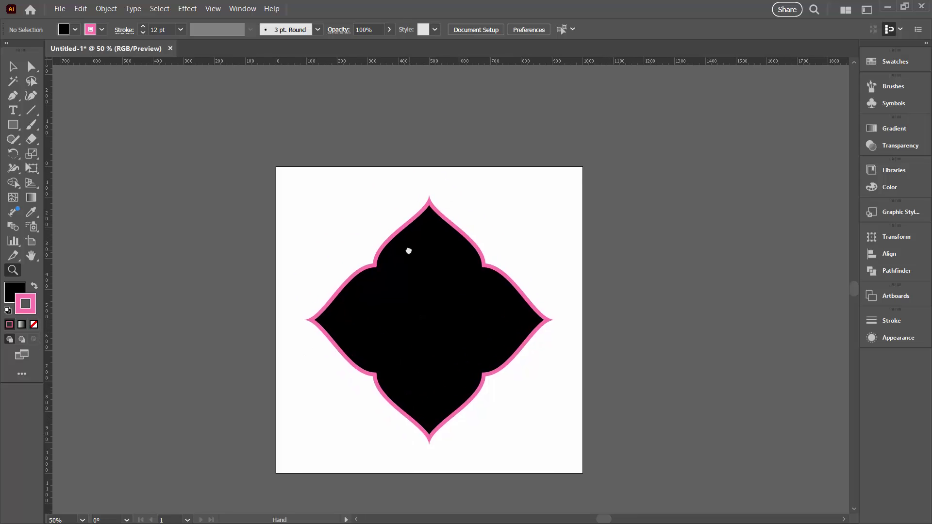
key(v)
click(447, 297)
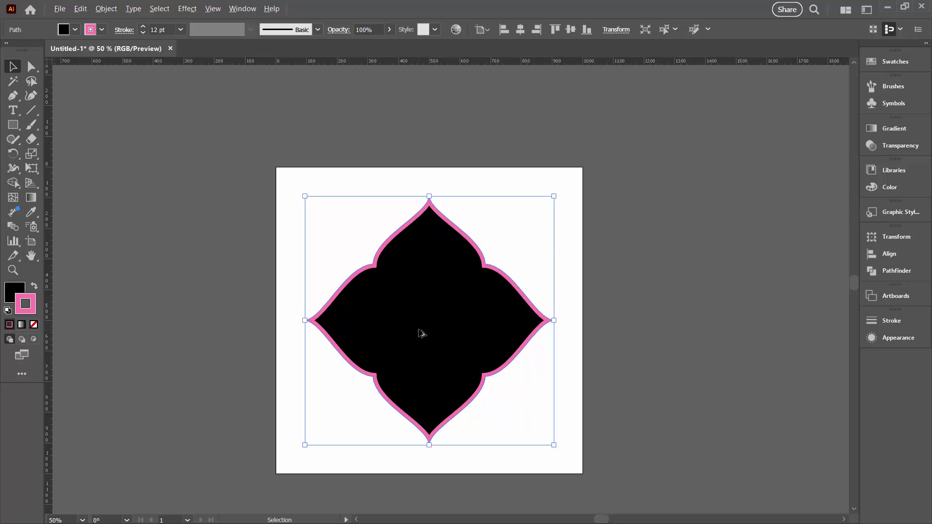
drag(421, 333, 571, 180)
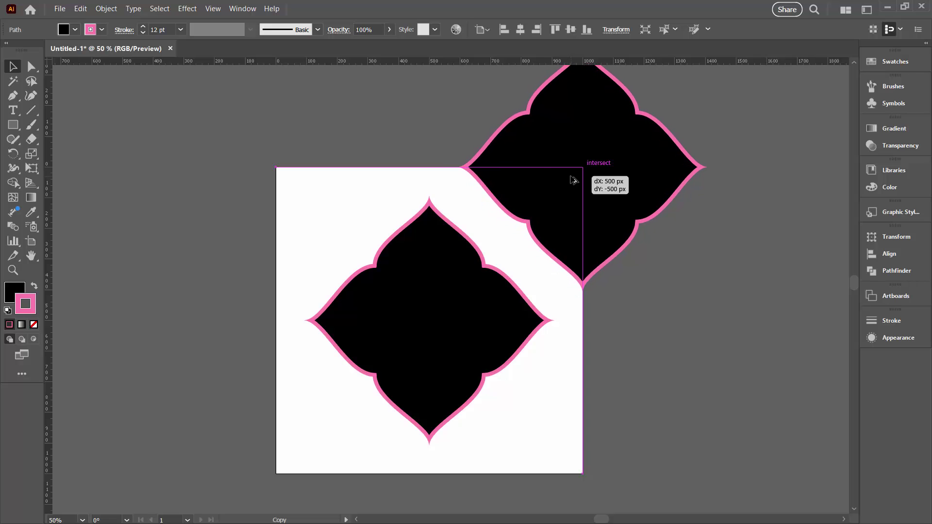
drag(571, 177, 571, 177)
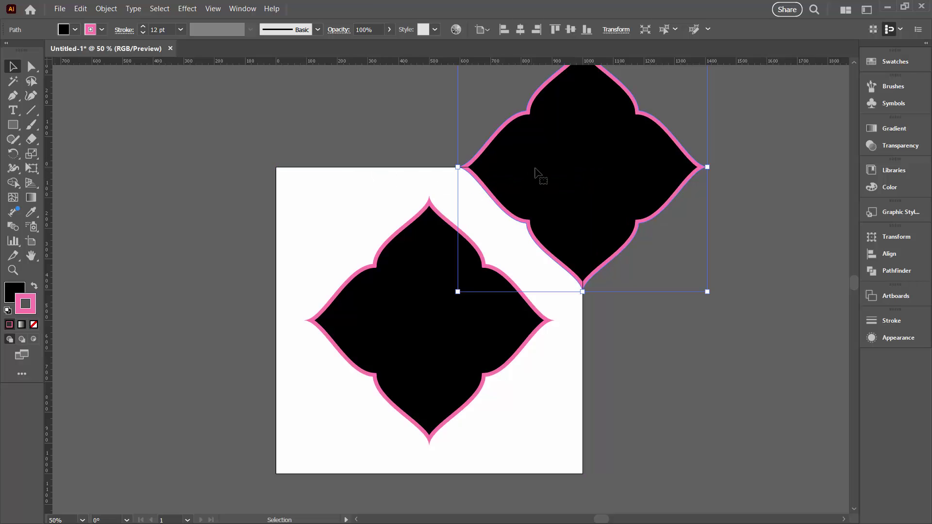
Set the duplicate shape's horizontal position to exactly X 1000 px and deselect it
click(614, 31)
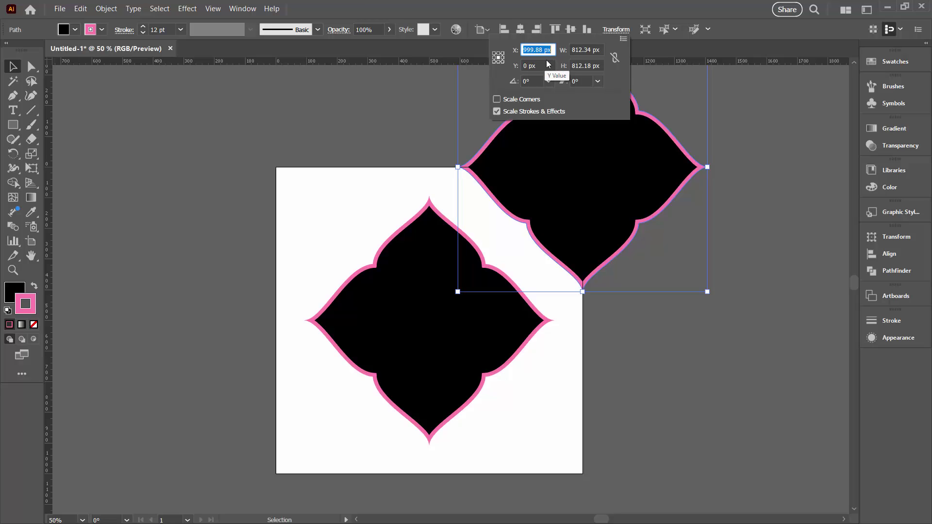
text(1000)
key(Tab)
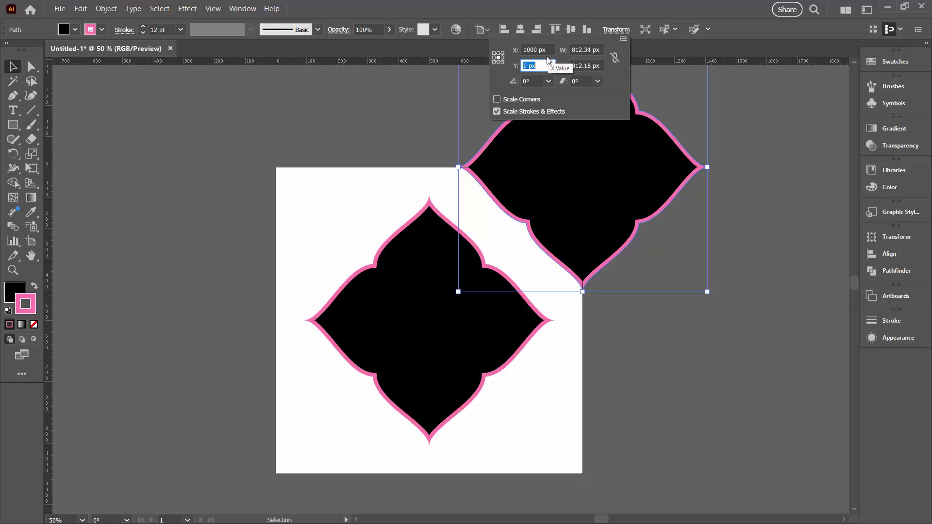
click(309, 183)
Make a new pattern from both black shapes and hide the artboards while editing it
drag(307, 108, 608, 292)
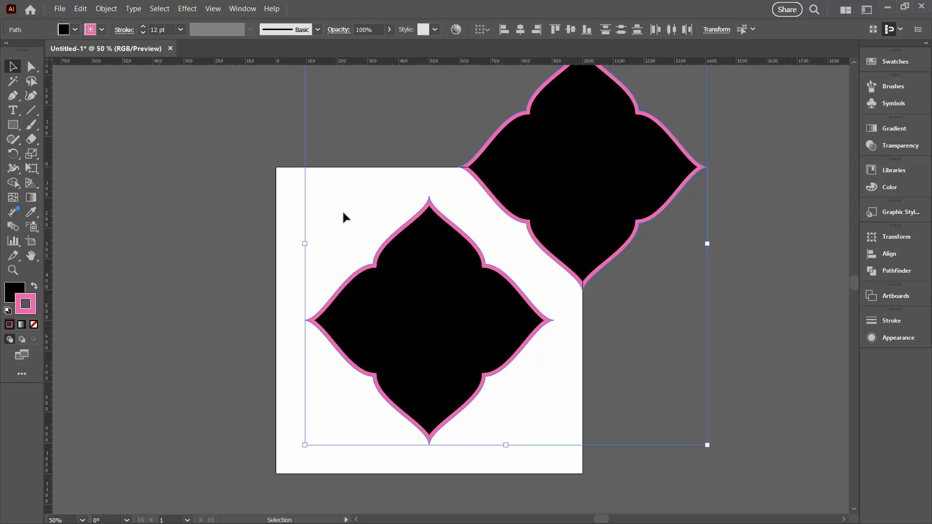
click(103, 9)
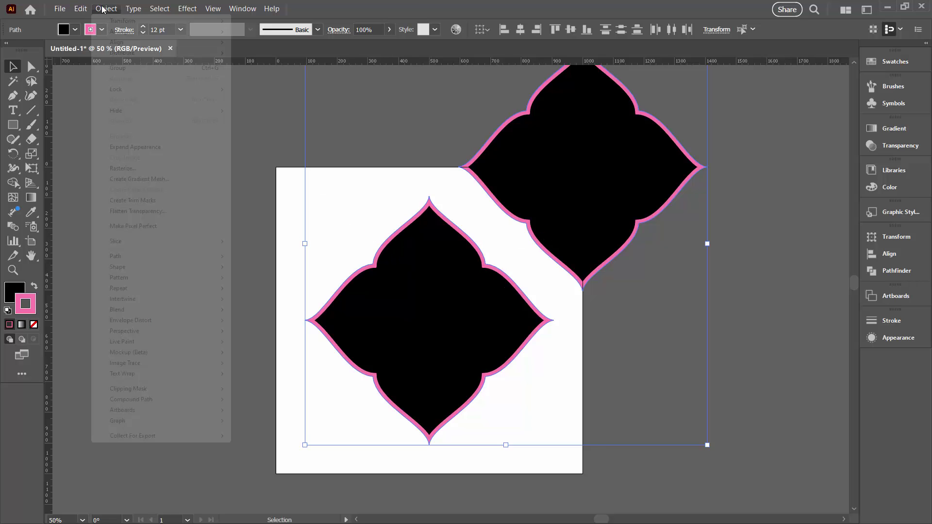
mouse_move(144, 286)
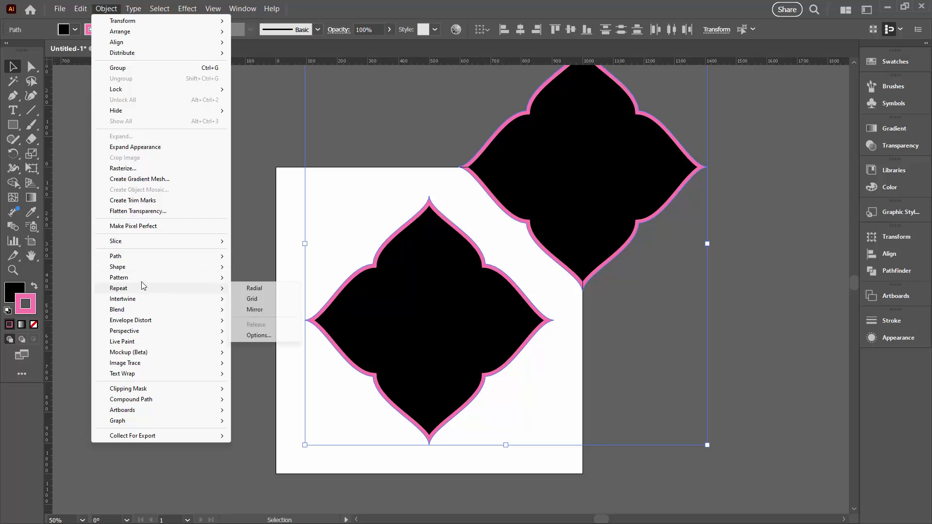
click(251, 276)
click(580, 290)
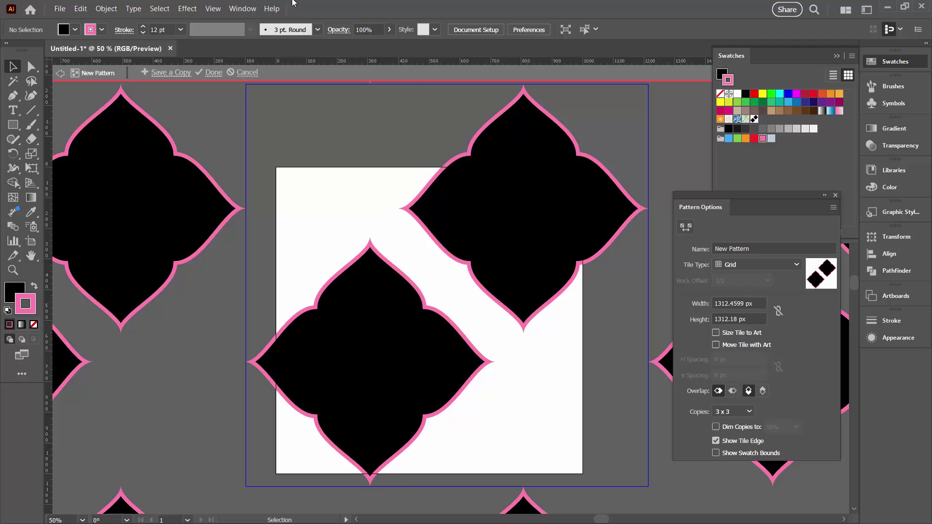
click(212, 10)
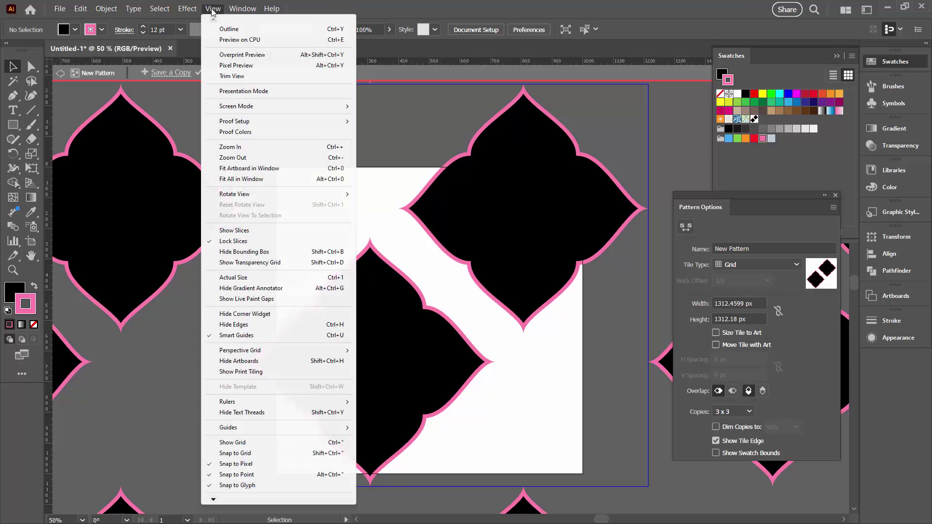
click(243, 361)
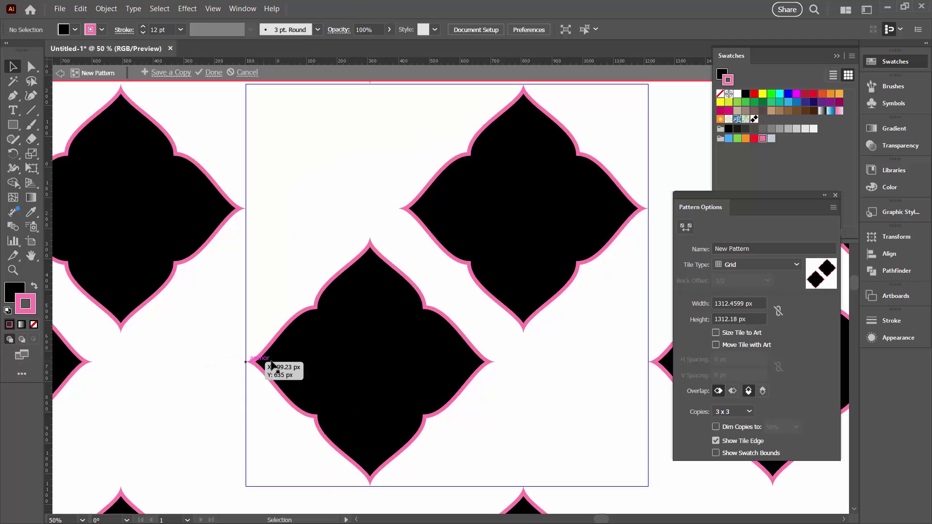
Set the pattern tile's width to 1000 px and its height to 1000 px
click(13, 270)
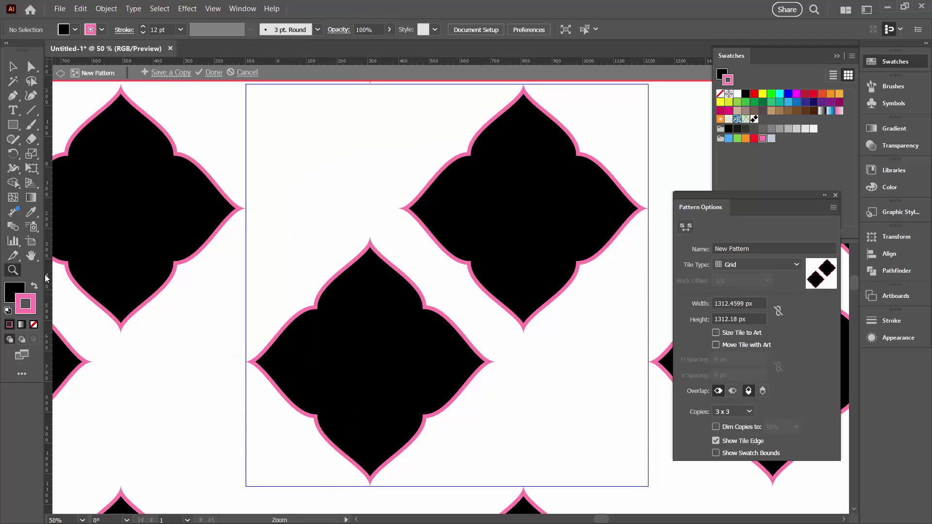
alt+click(318, 289)
alt+click(323, 291)
alt+click(334, 289)
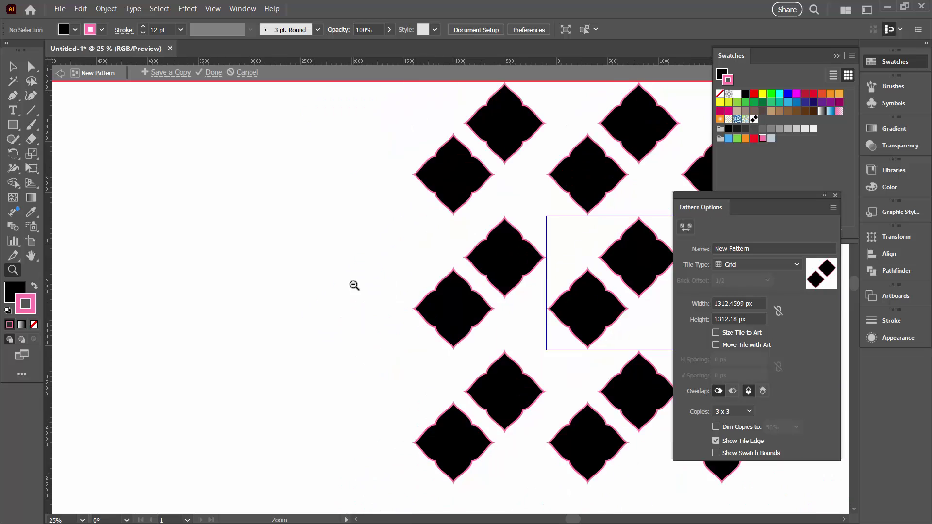
drag(485, 289, 311, 271)
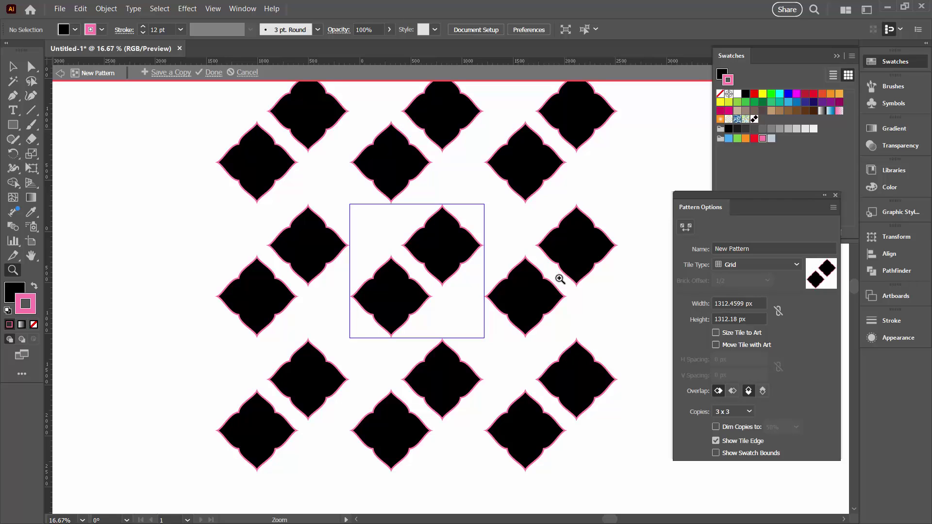
drag(758, 301, 672, 300)
text(1000)
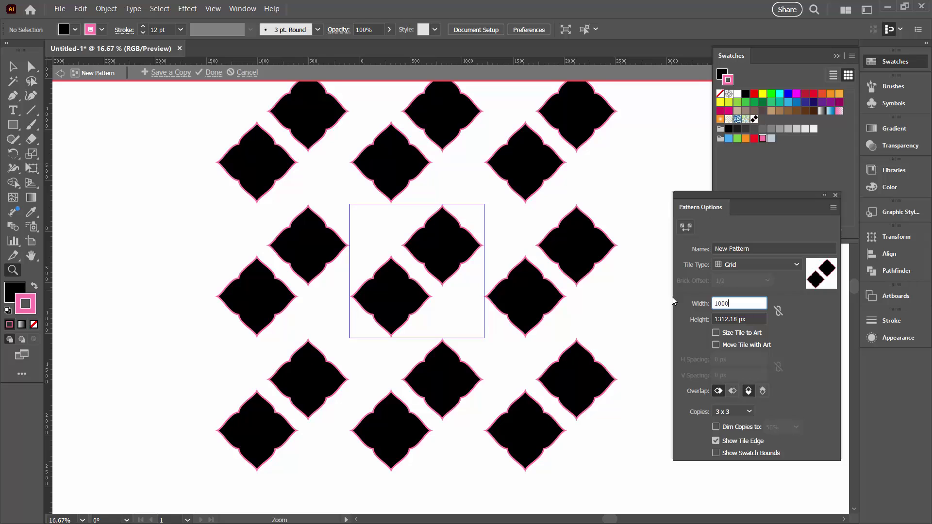
key(Tab)
text(1000)
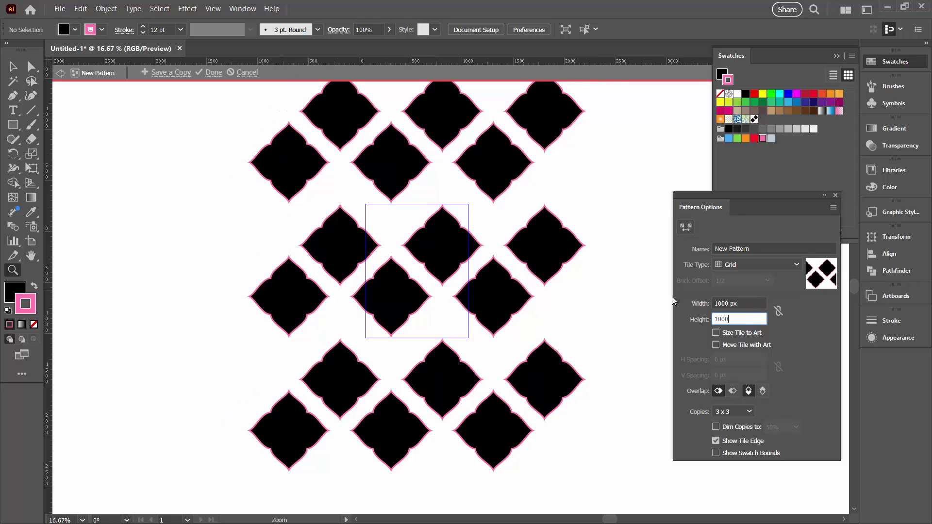
key(Tab)
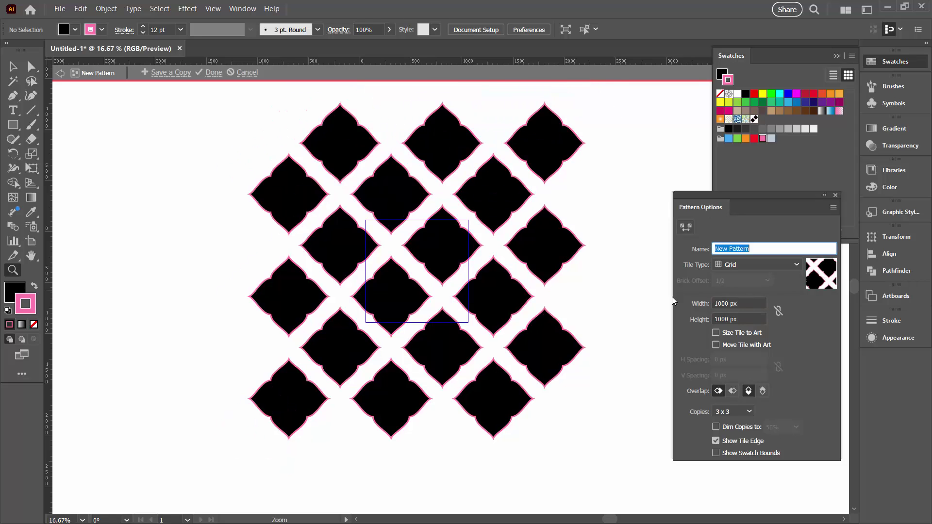
Set the pattern preview to 9 x 9 copies and finish editing the pattern
click(748, 412)
click(740, 287)
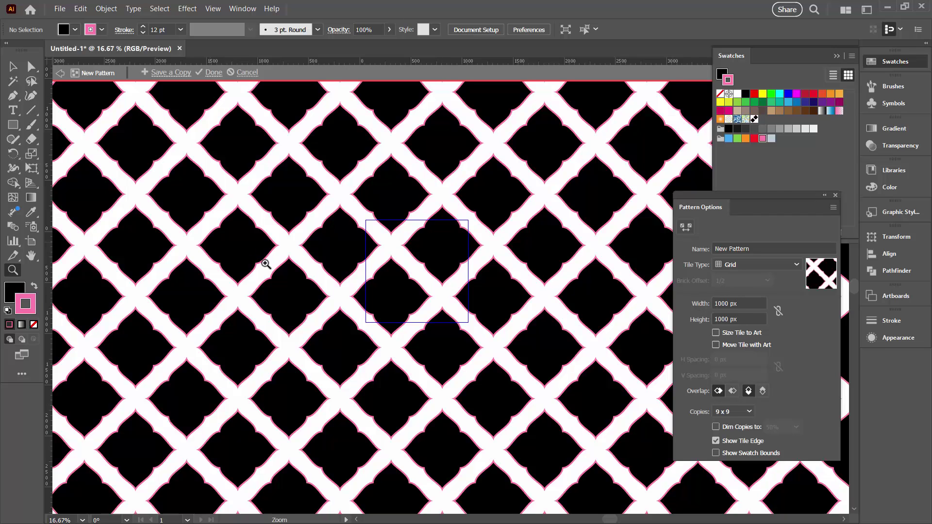
key(ctrl+z)
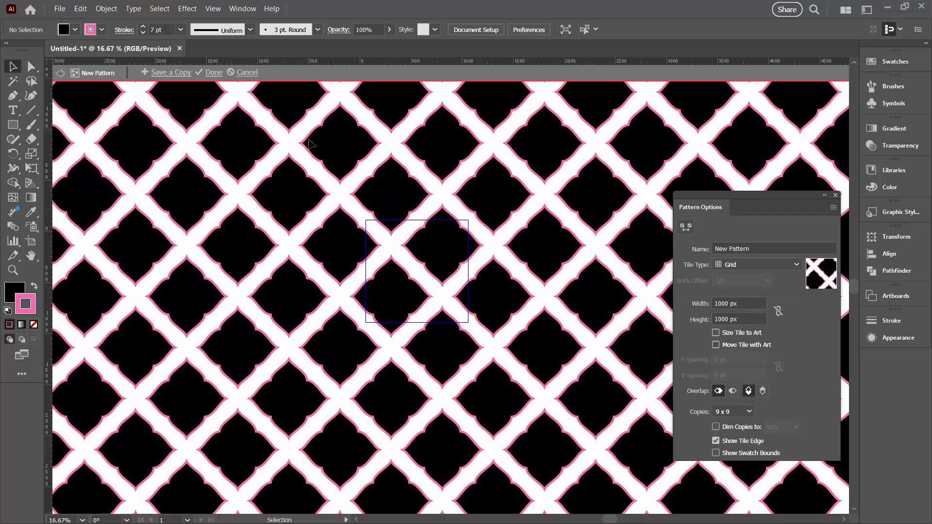
click(213, 74)
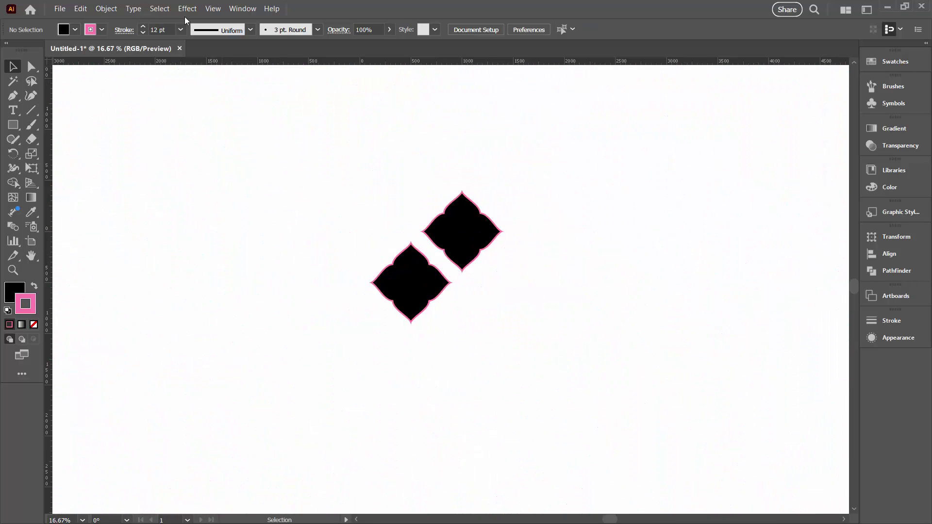
Show the artboards again and move both black shapes off the artboard to its left side
click(212, 8)
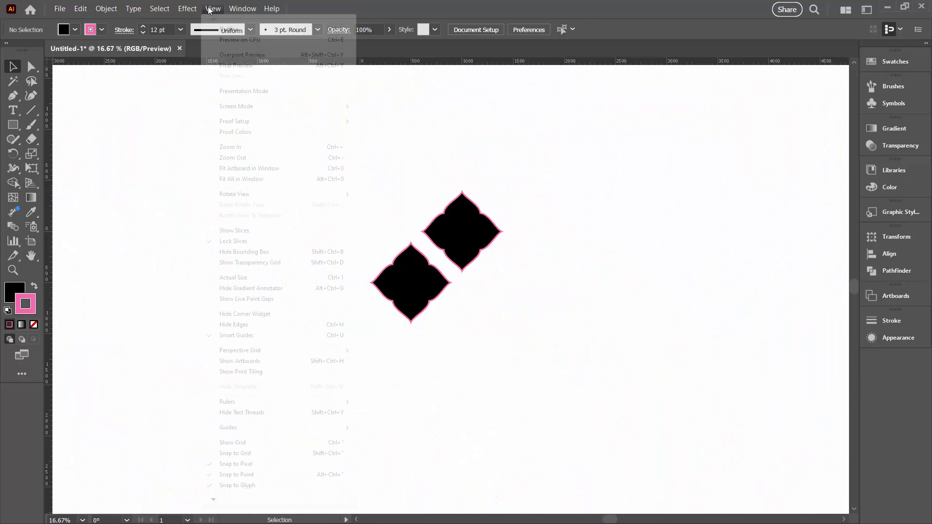
click(243, 361)
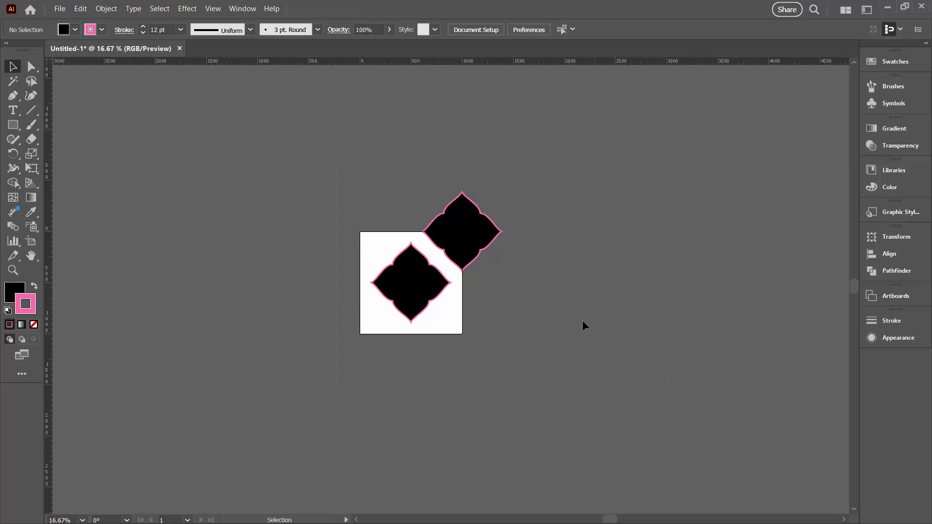
key(ctrl+a)
drag(473, 245, 220, 250)
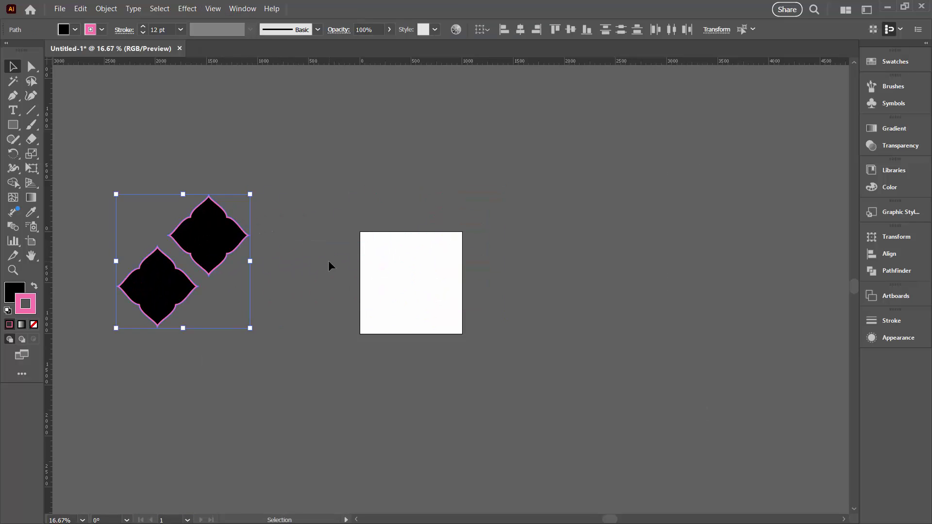
Create a 1000 by 1000 px rectangle and align it to the artboard's top edge and horizontal centre
click(13, 125)
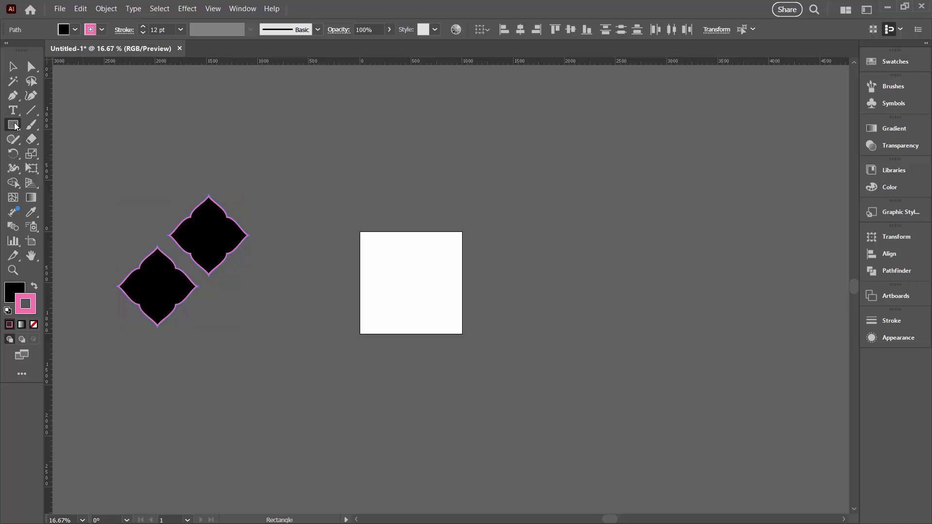
click(362, 259)
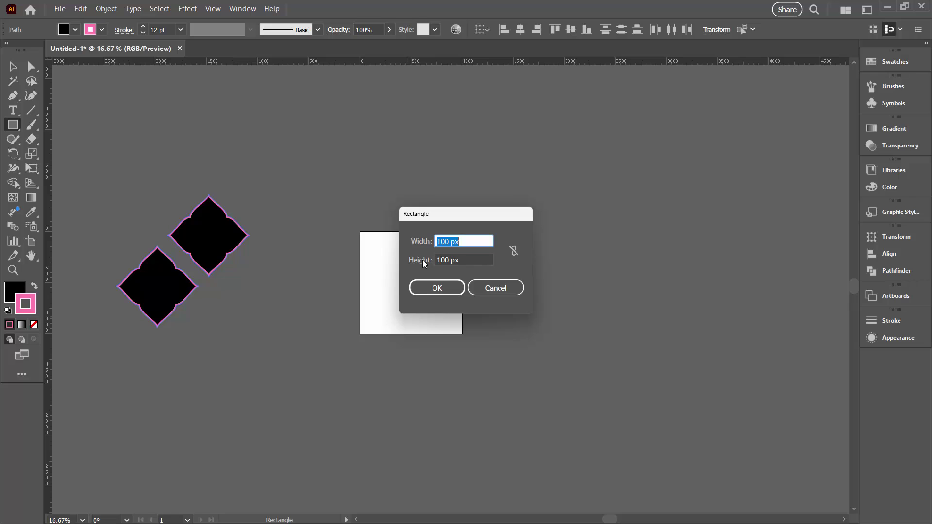
text(1000)
key(Tab)
text(1000)
key(Tab)
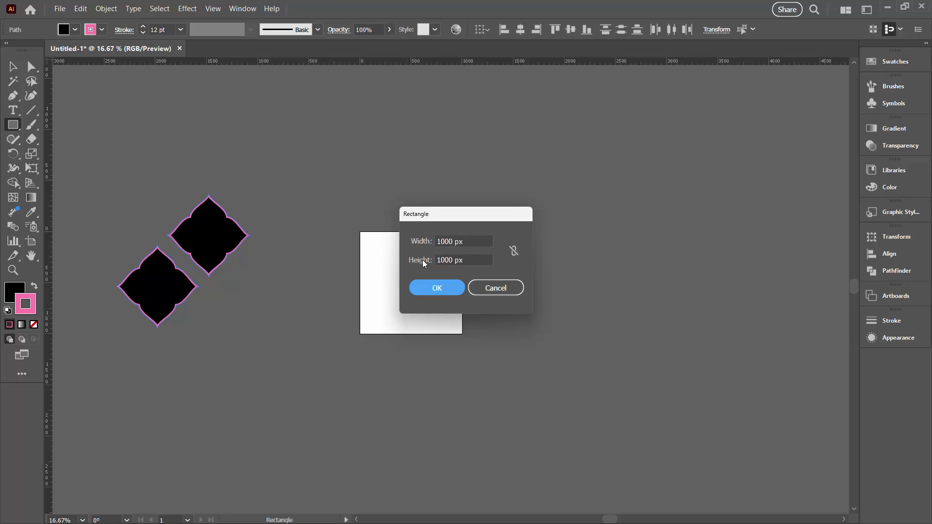
click(436, 287)
click(549, 30)
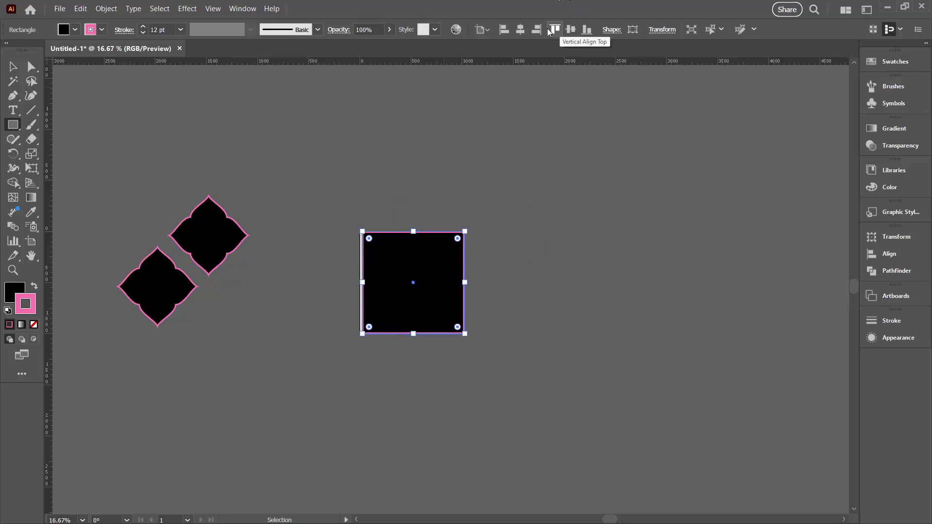
click(520, 30)
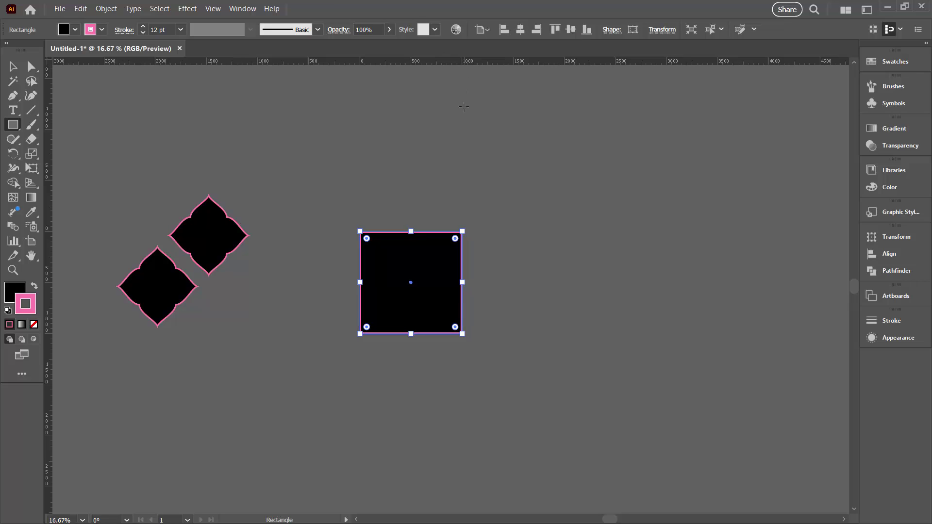
Remove the pink stroke from the artboard-sized rectangle
key(ctrl)
key(ctrl+0)
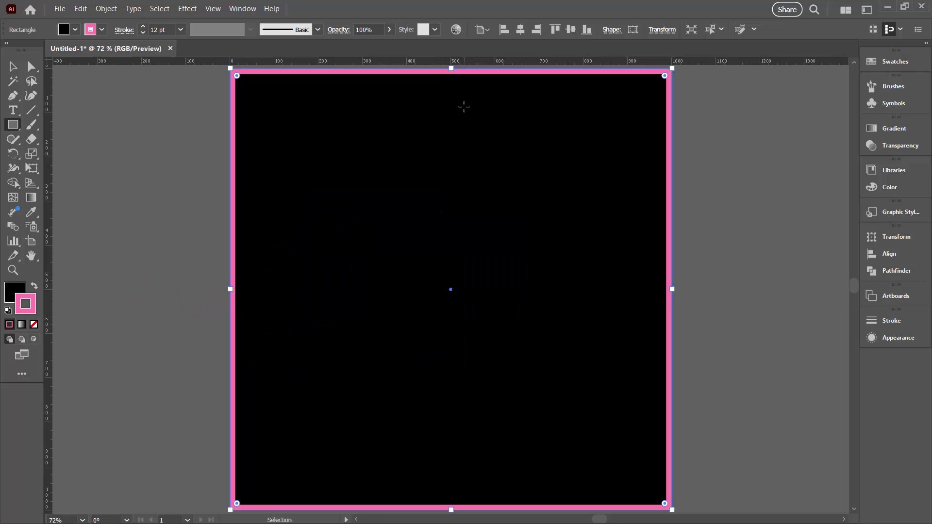
key(ctrl)
click(33, 324)
Fill the artboard-sized rectangle with the new black and pink ornament pattern swatch
click(12, 289)
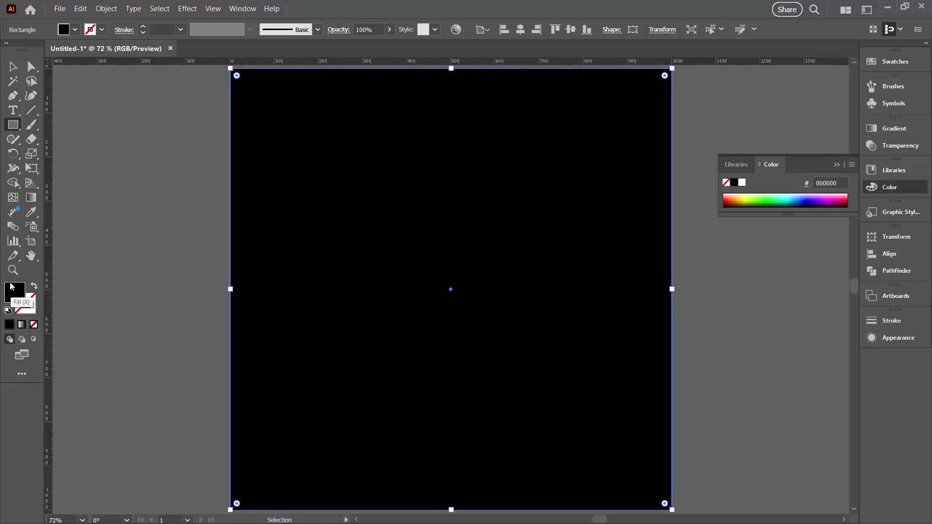
click(895, 61)
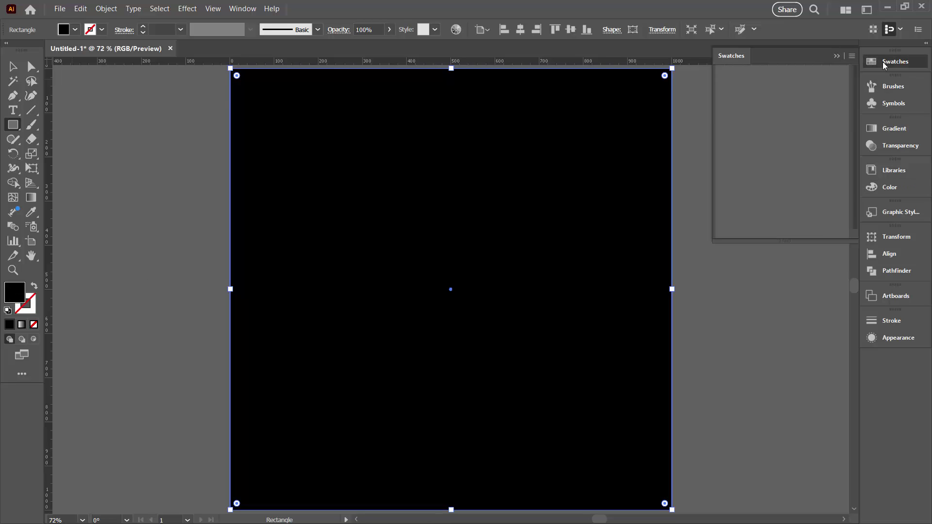
click(753, 119)
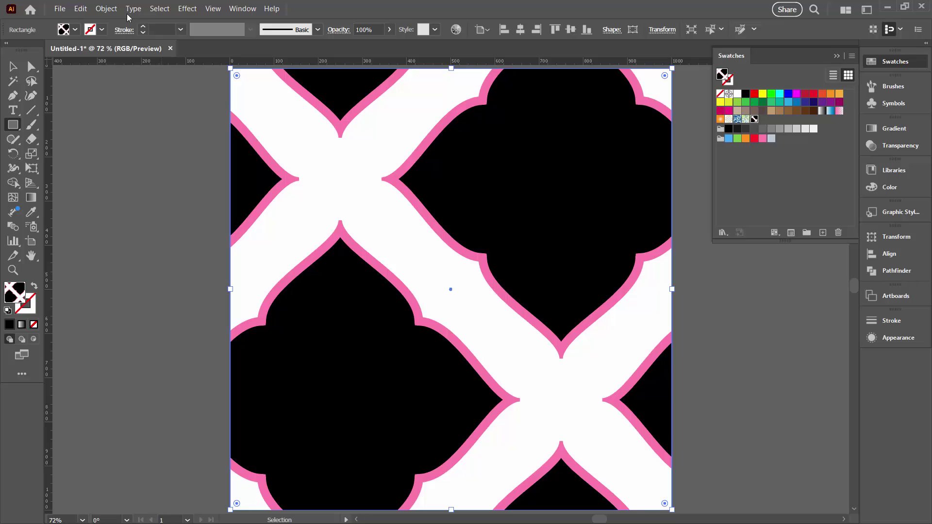
Scale only the pattern inside the rectangle uniformly to 40%, leaving Transform Objects off and Transform Patterns on
click(106, 9)
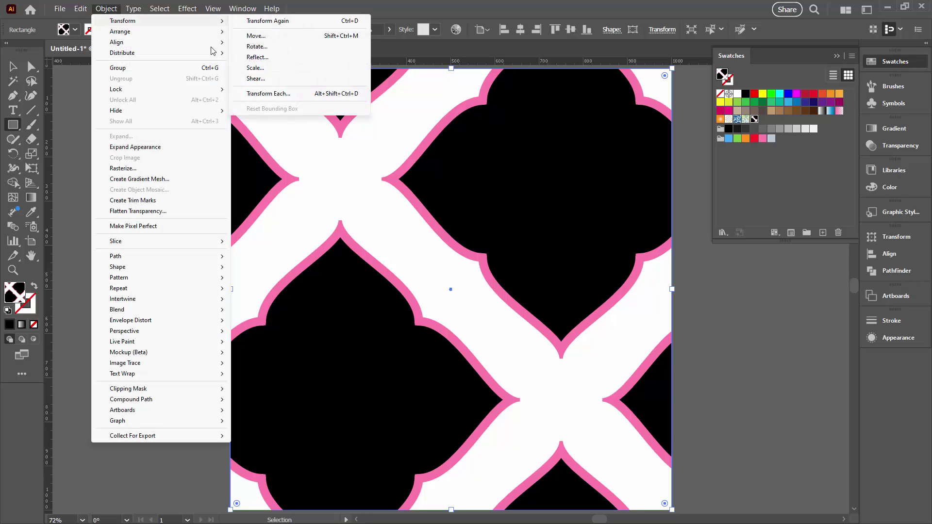
click(256, 67)
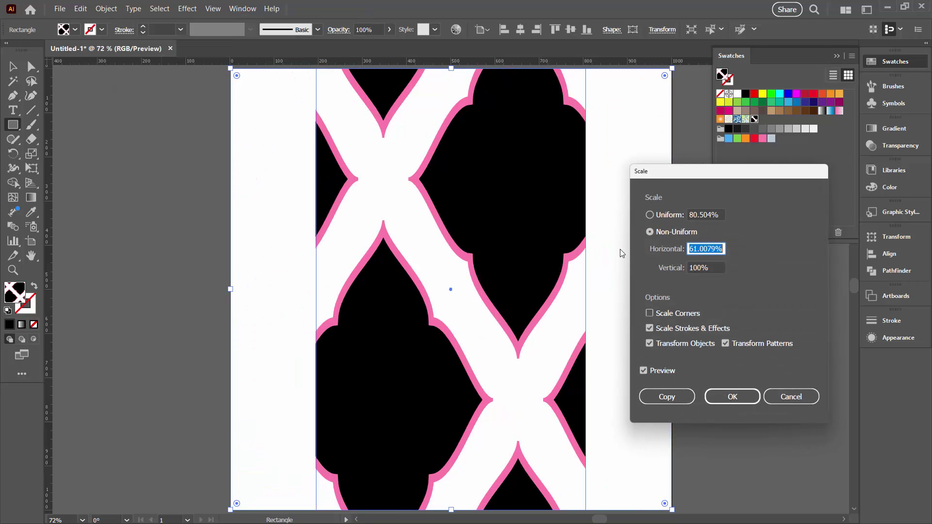
click(650, 216)
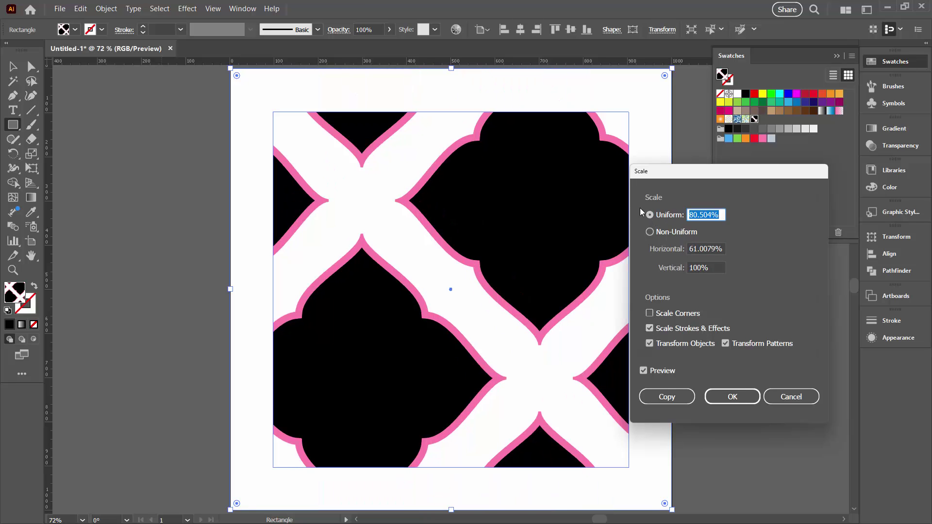
click(649, 344)
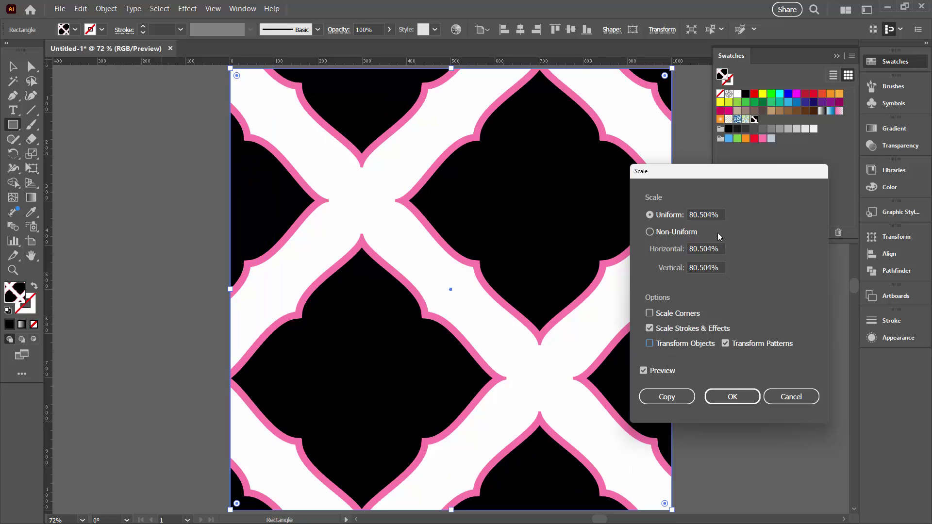
click(660, 213)
text(4)
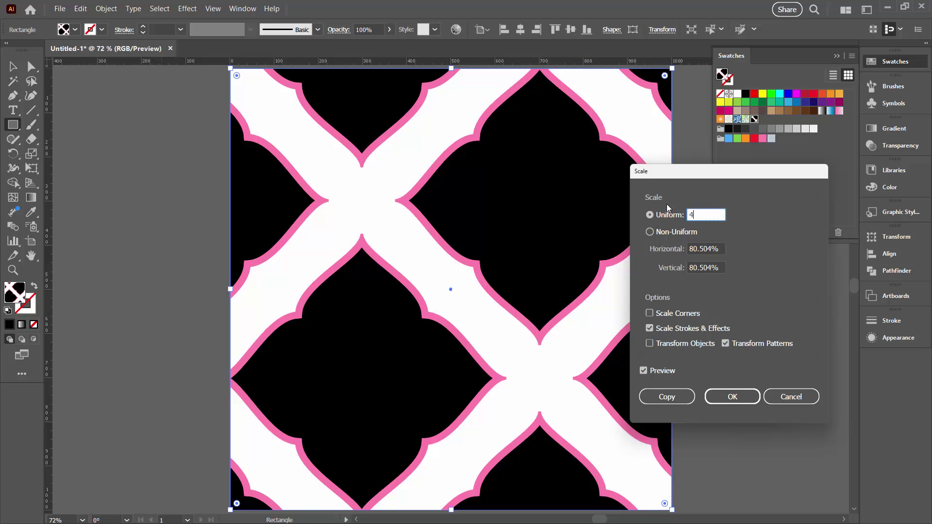
text(0)
key(Tab)
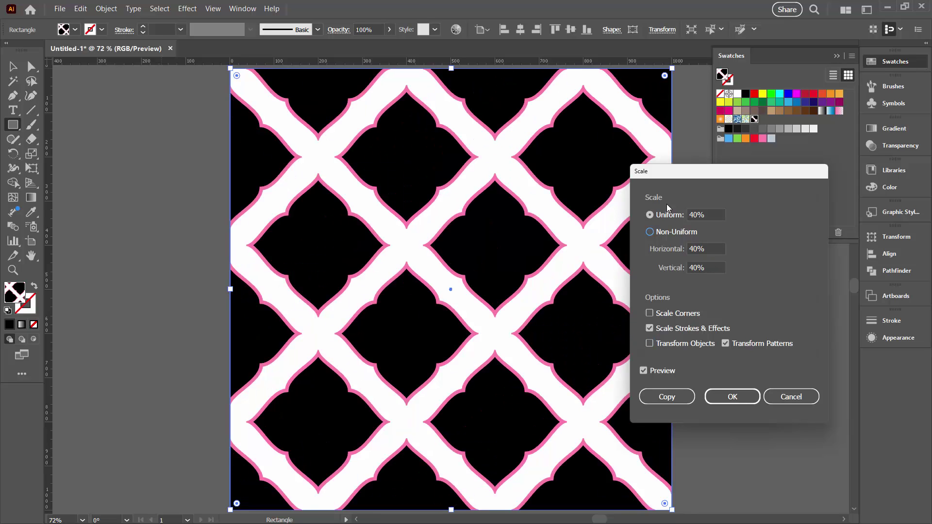
click(732, 396)
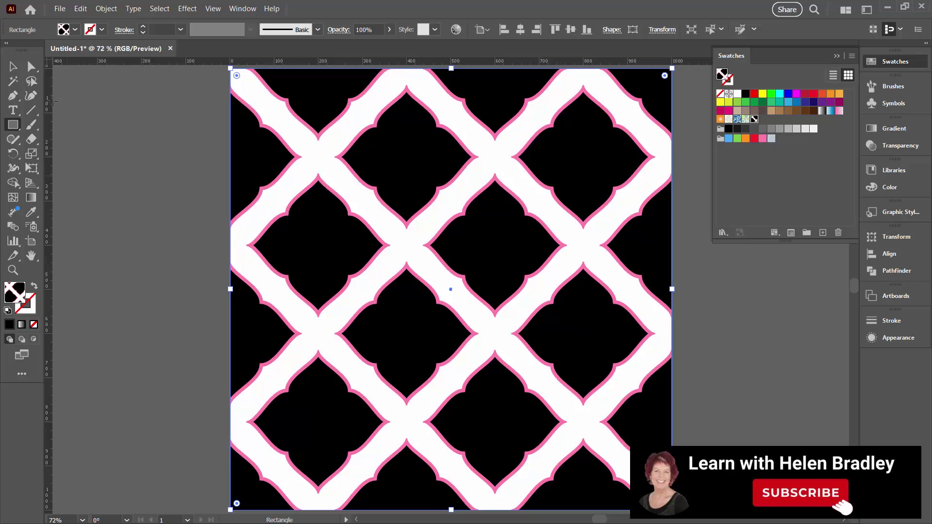
Try moving the patterned rectangle partly off the artboard to check its background, undo the move and deselect everything
click(12, 68)
click(158, 176)
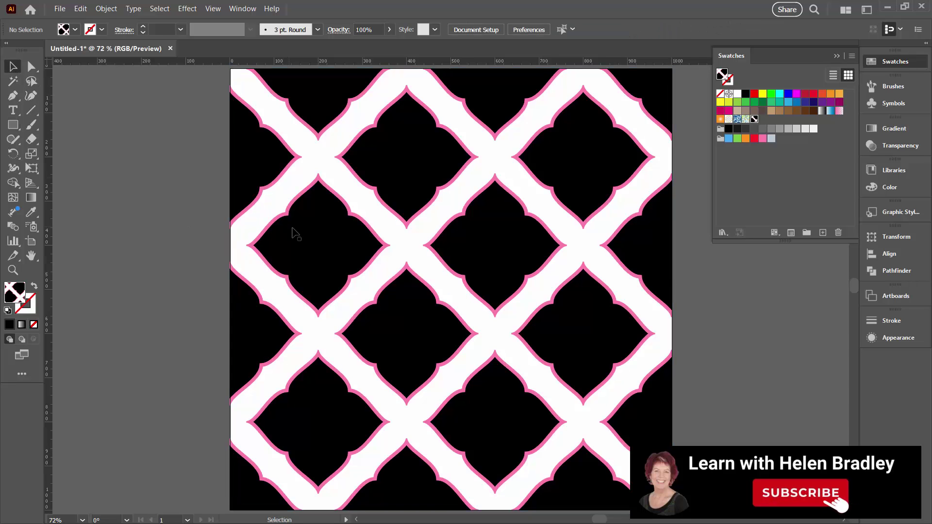
drag(289, 233, 221, 234)
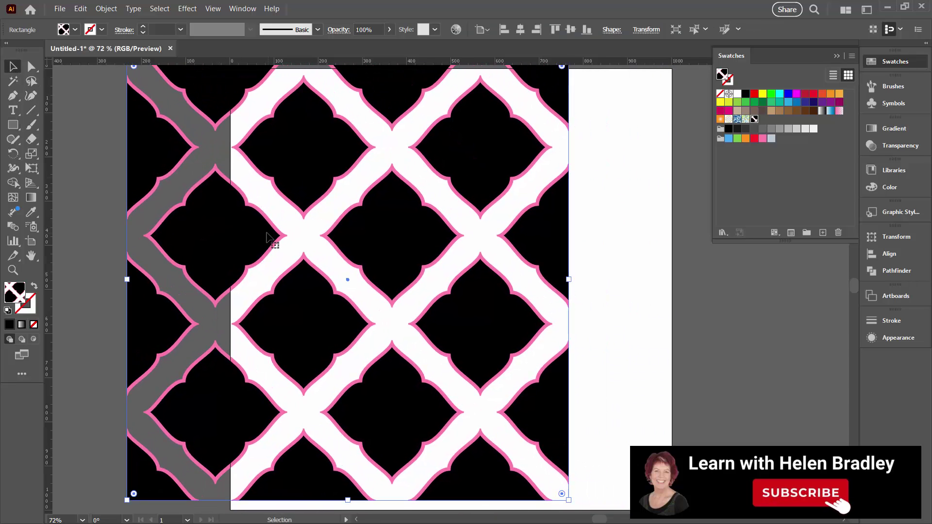
key(ctrl+z)
key(ctrl+shift+a)
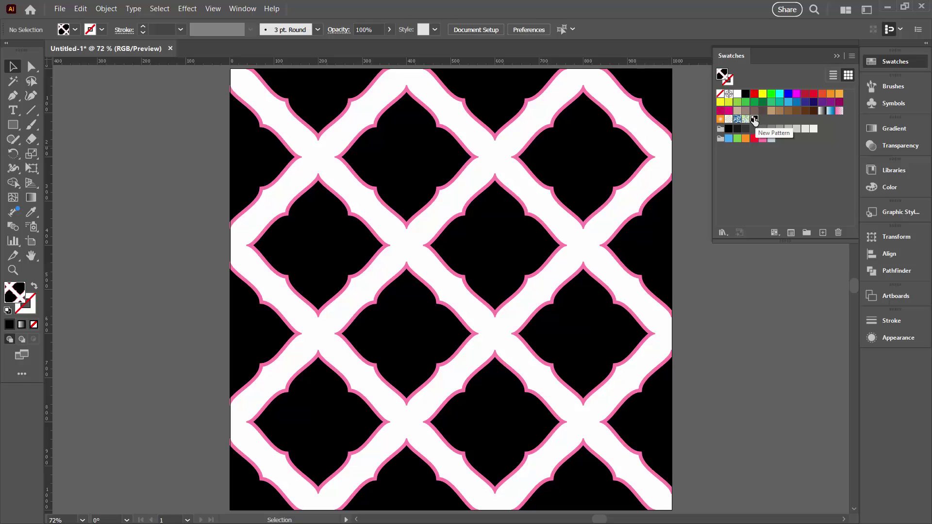
Duplicate the ornament pattern swatch and open the copy for pattern editing, with the whole tile in view
drag(754, 120, 824, 233)
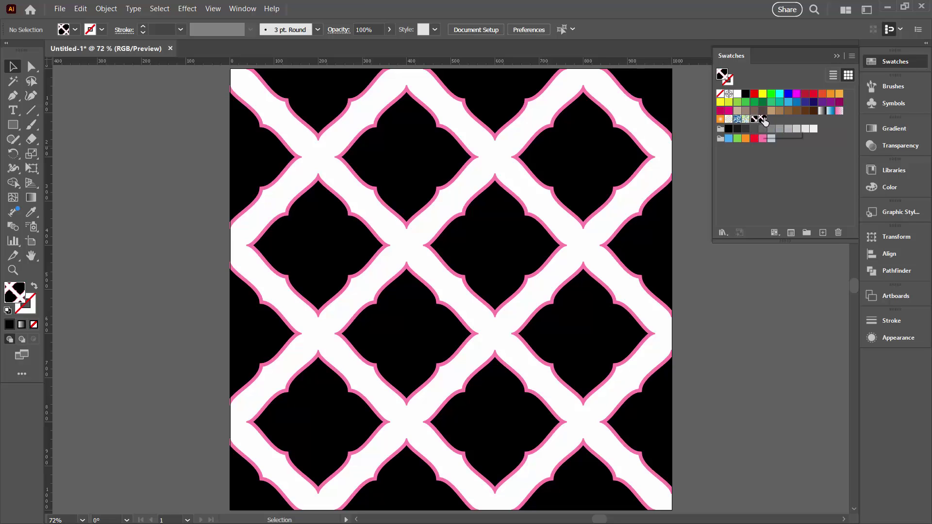
double_click(762, 119)
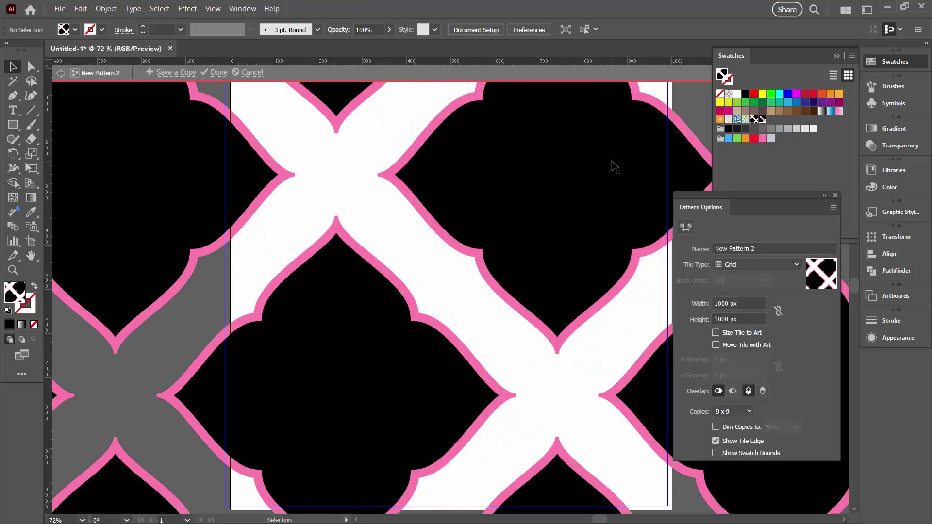
click(12, 270)
alt+click(354, 235)
alt+click(358, 237)
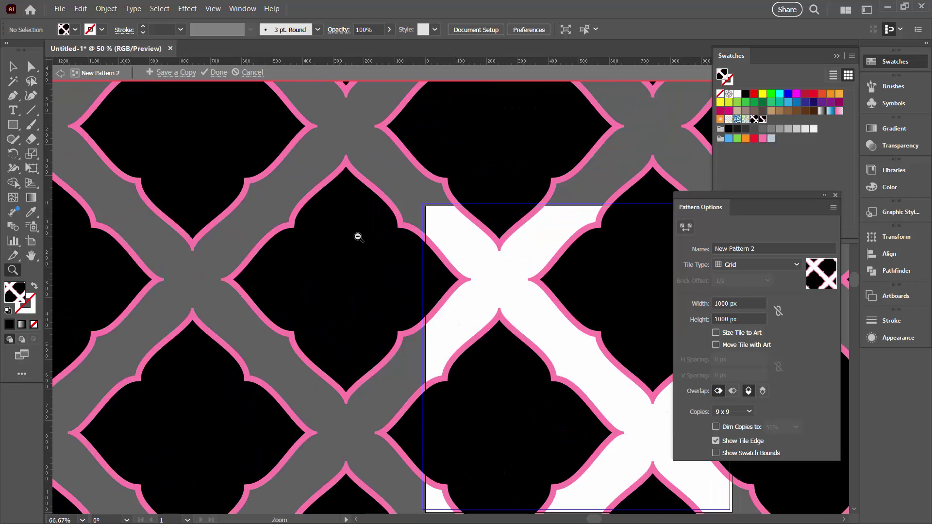
alt+click(358, 237)
alt+click(385, 252)
drag(546, 336, 356, 236)
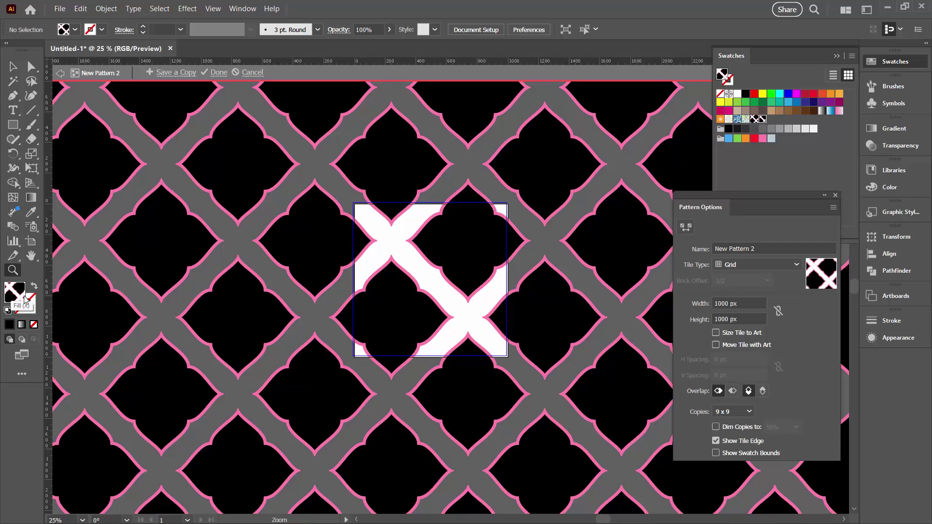
Set the fill to solid turquoise 00D4CB and create a 1000 by 1000 px rectangle over the pattern tile
click(21, 328)
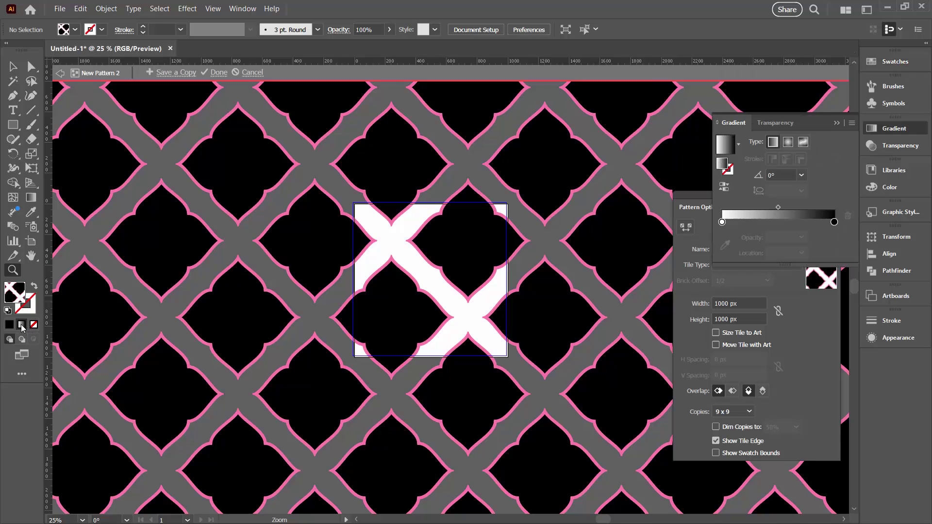
click(9, 324)
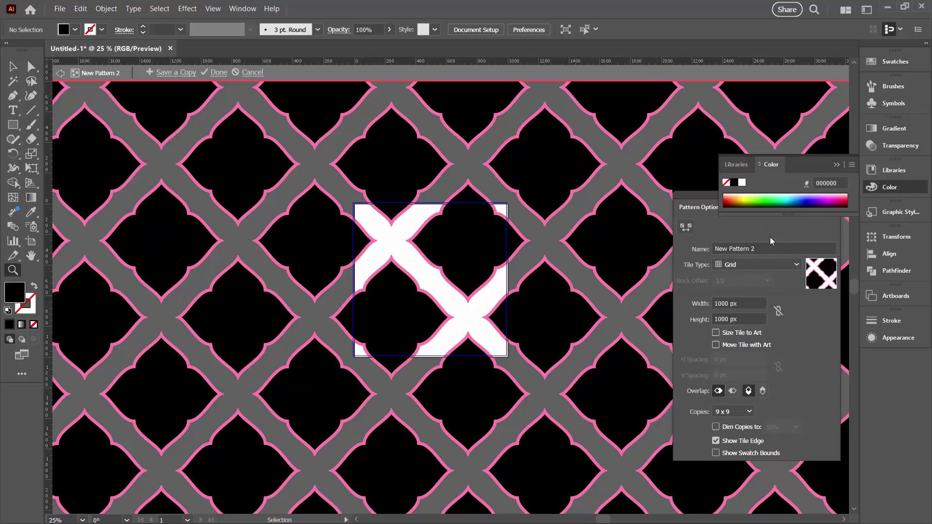
click(784, 199)
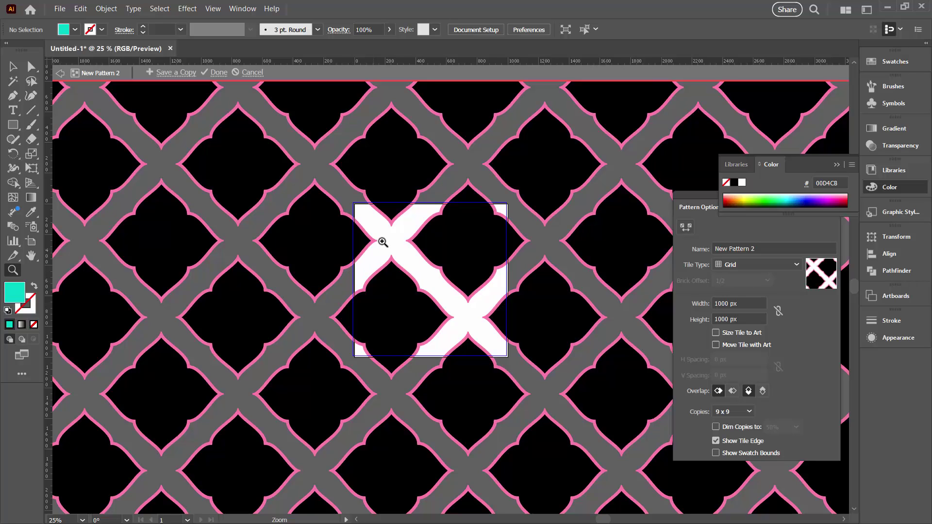
click(12, 125)
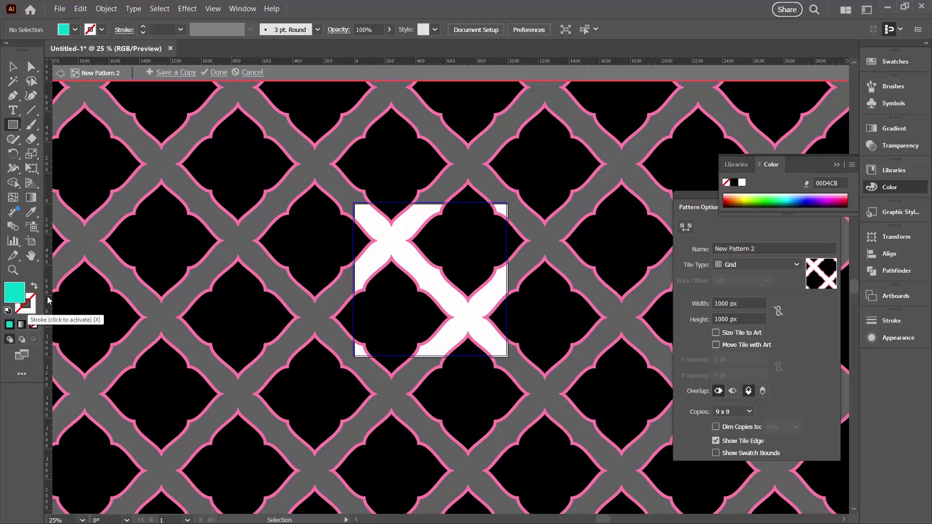
click(362, 222)
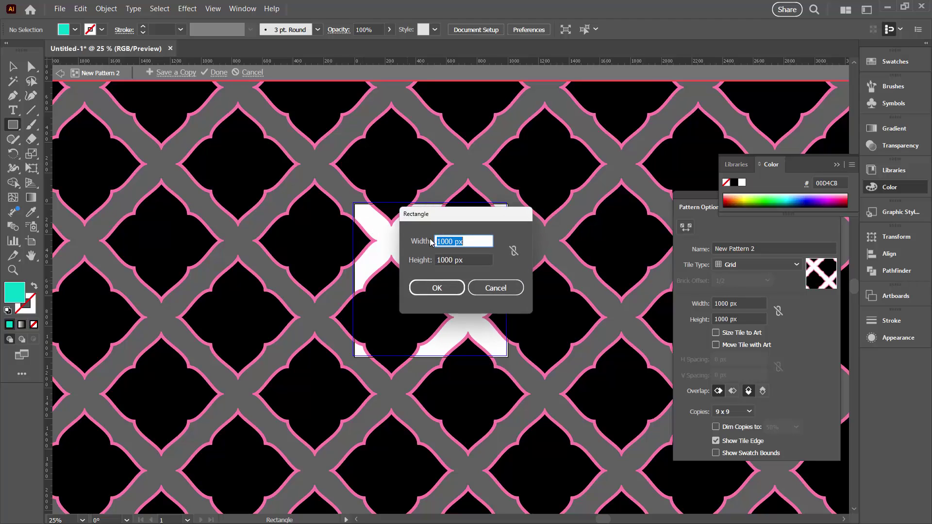
click(437, 288)
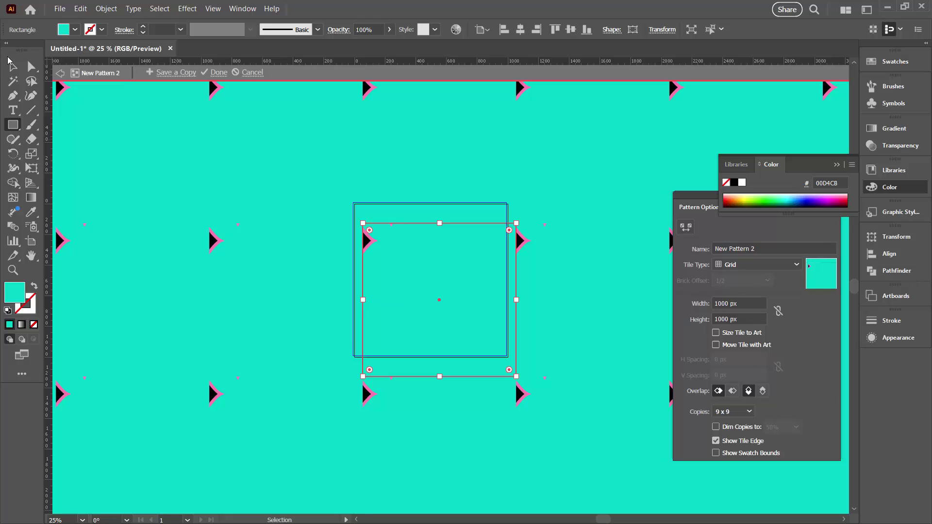
Send the turquoise rectangle to the back, behind the pattern's ornaments
click(13, 66)
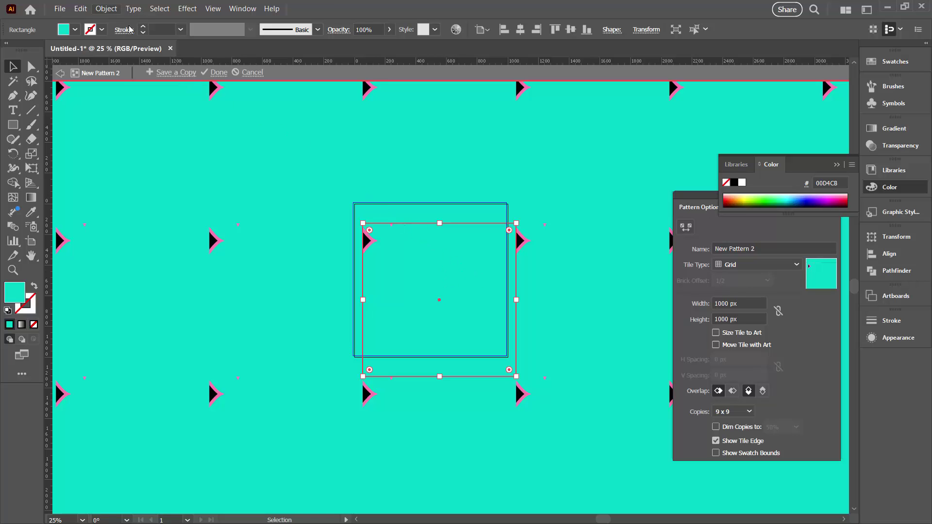
click(106, 9)
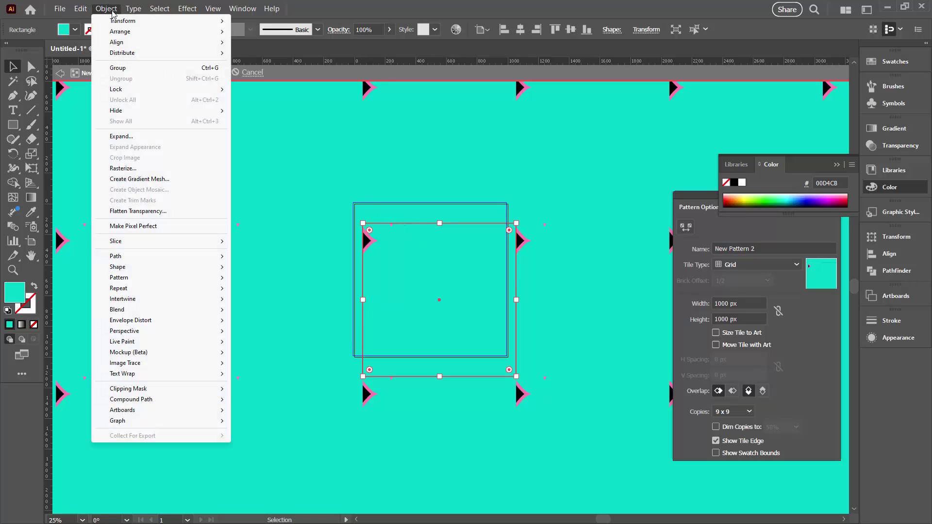
mouse_move(120, 31)
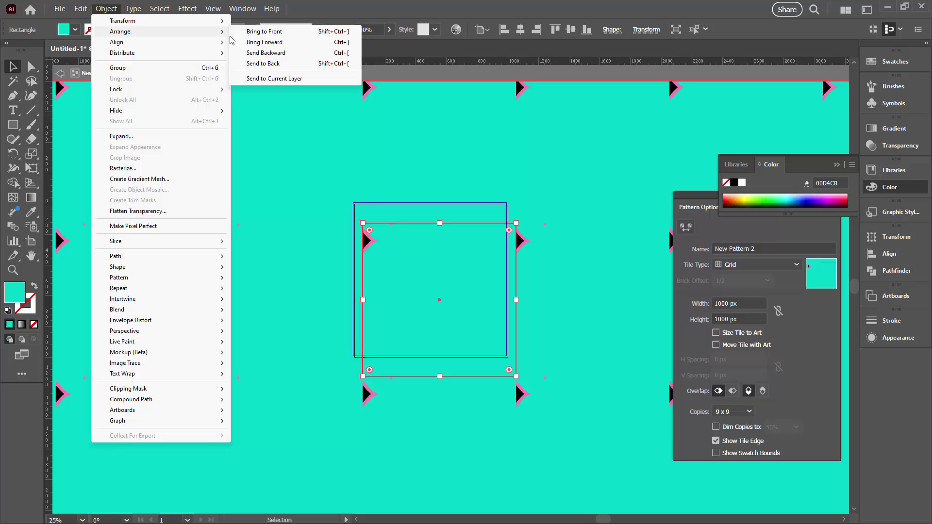
click(252, 64)
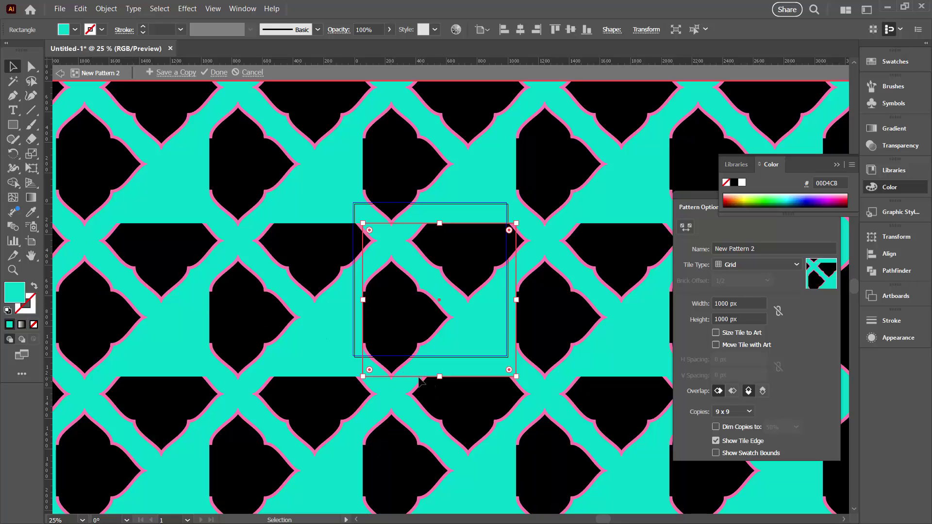
Shift the turquoise rectangle about 426 px left and 326 px up, and finish editing the pattern
drag(402, 374, 338, 328)
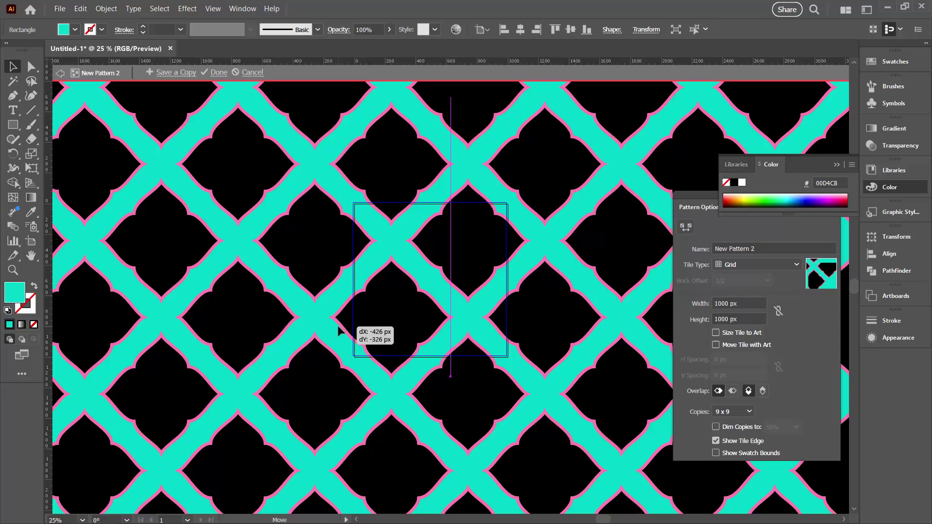
drag(338, 328, 338, 328)
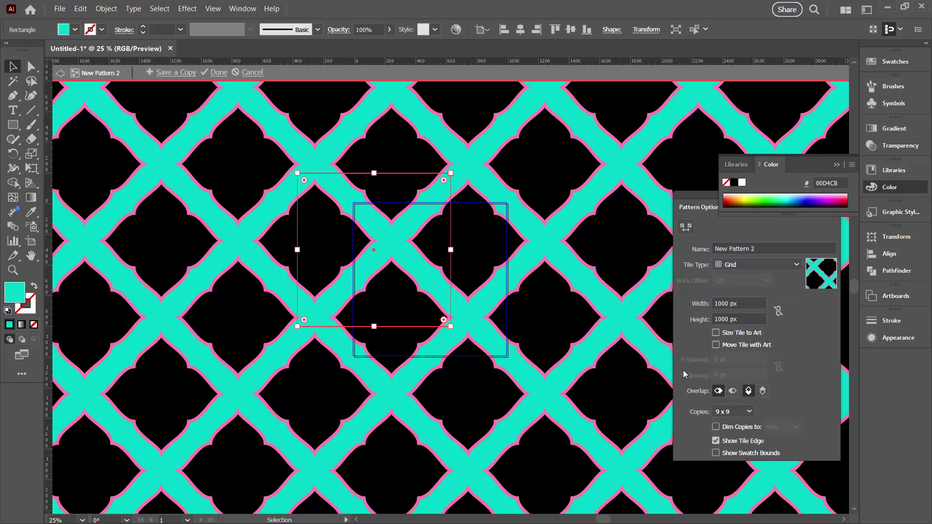
click(219, 74)
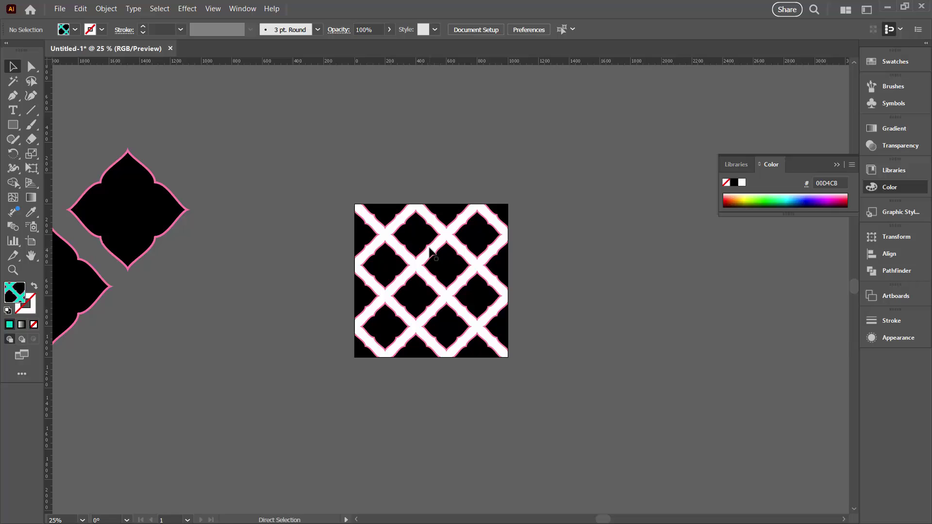
Fill the artboard-sized rectangle with the turquoise-background version of the pattern swatch
key(ctrl+0)
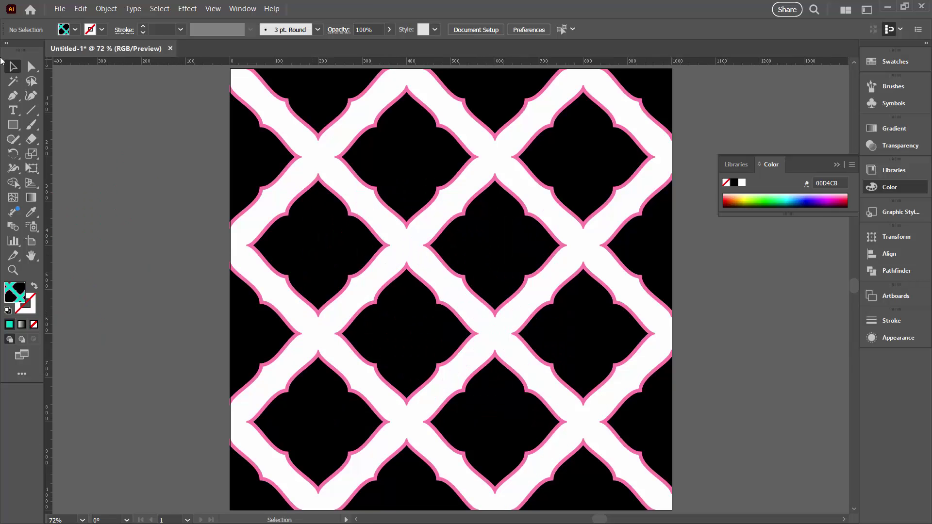
click(389, 220)
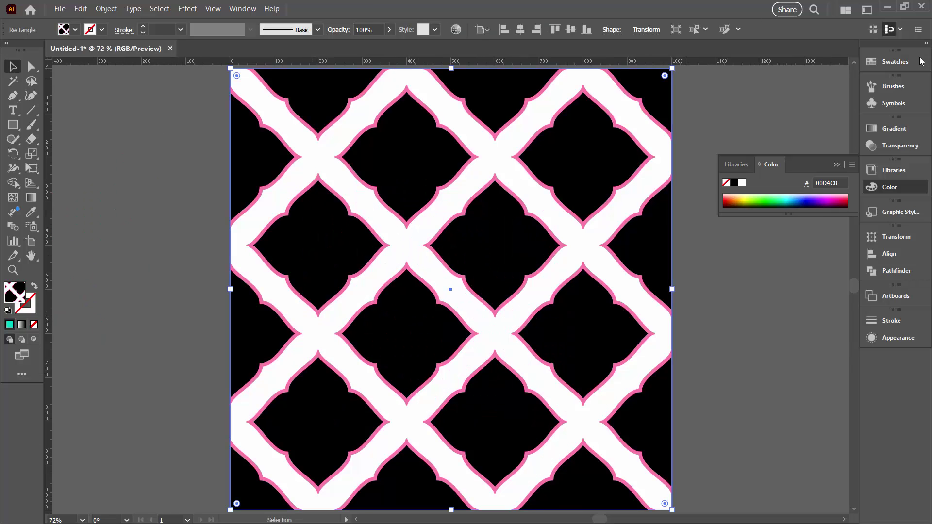
click(888, 59)
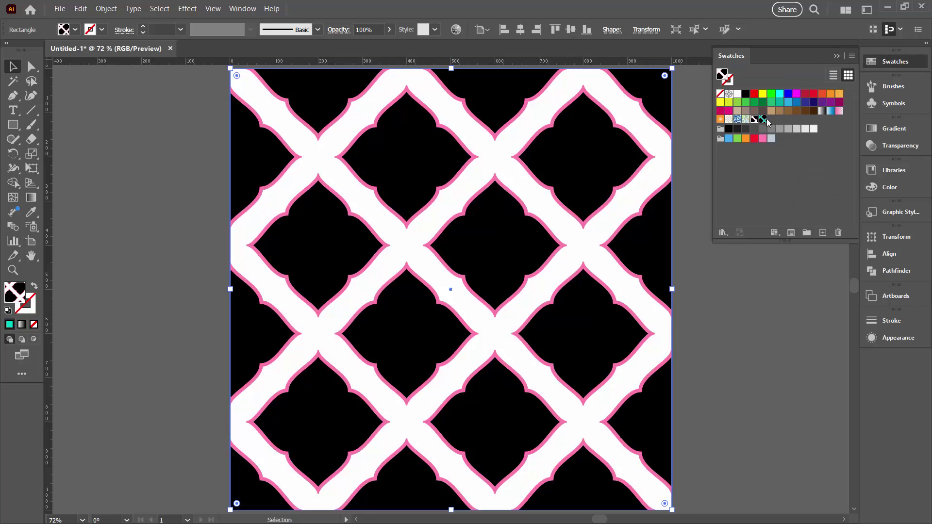
click(762, 119)
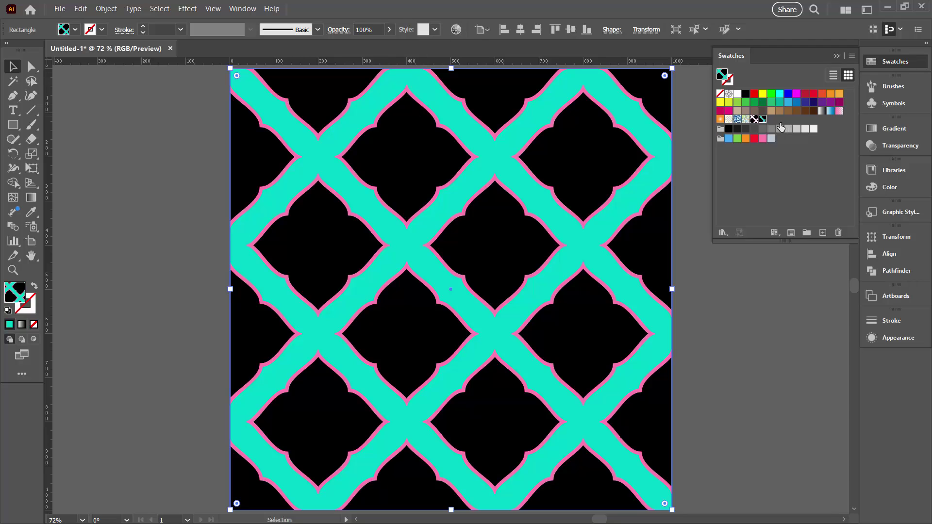
Open the advanced Recolor Artwork options for the pattern-filled rectangle and add black to the harmony as an editable color
click(456, 29)
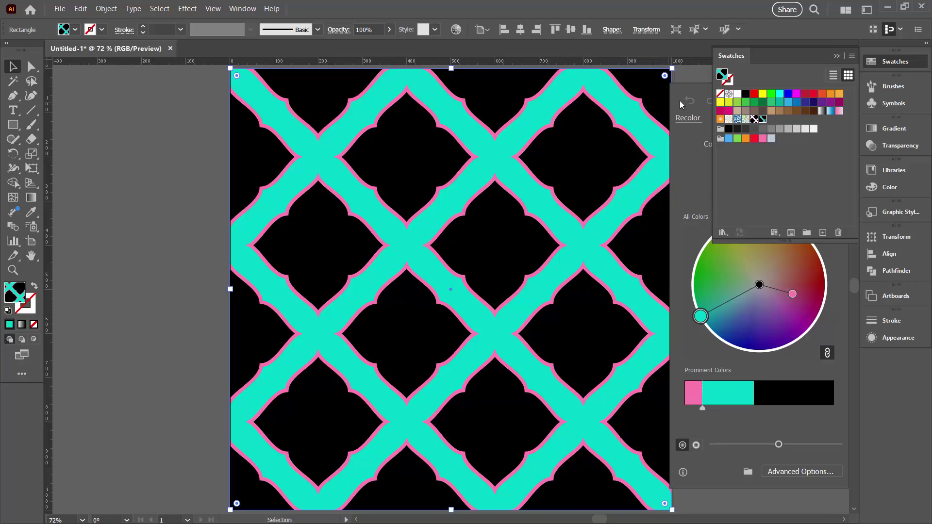
drag(688, 96, 465, 81)
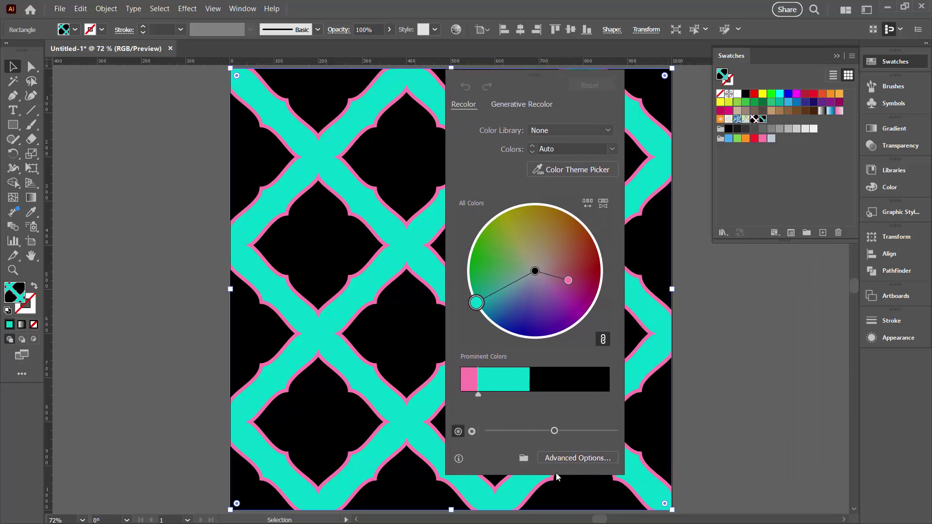
click(577, 458)
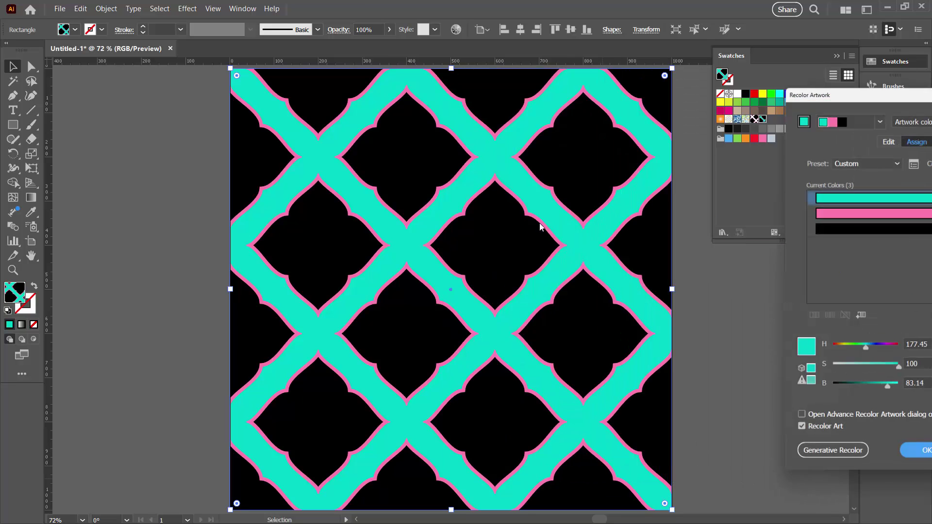
drag(859, 88, 514, 89)
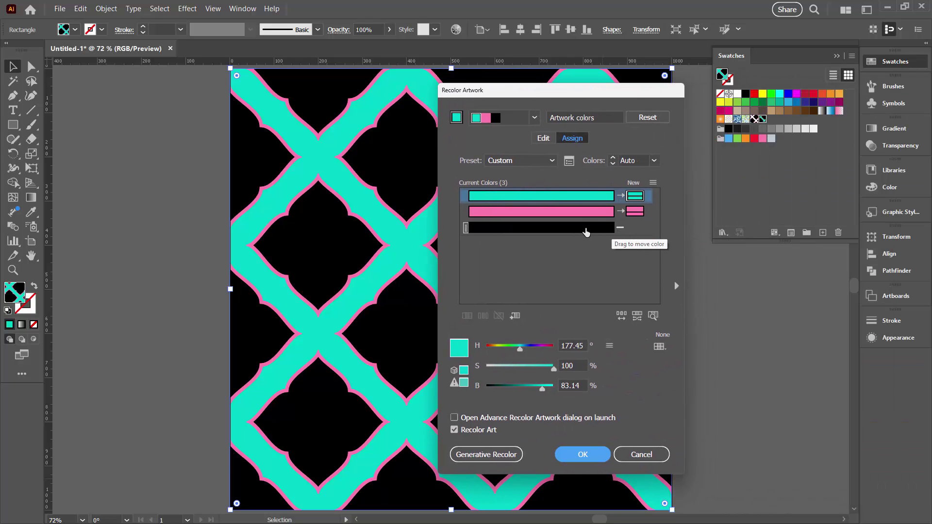
click(623, 230)
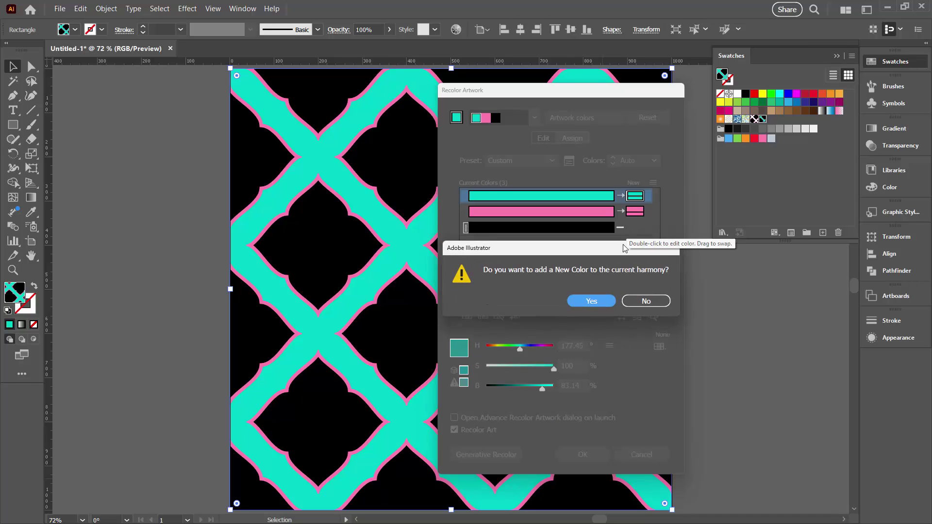
click(588, 301)
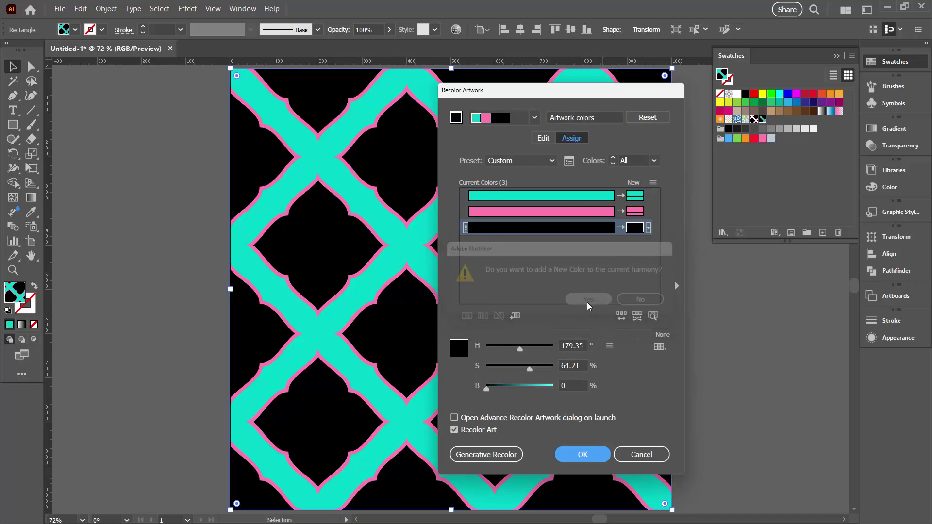
click(621, 229)
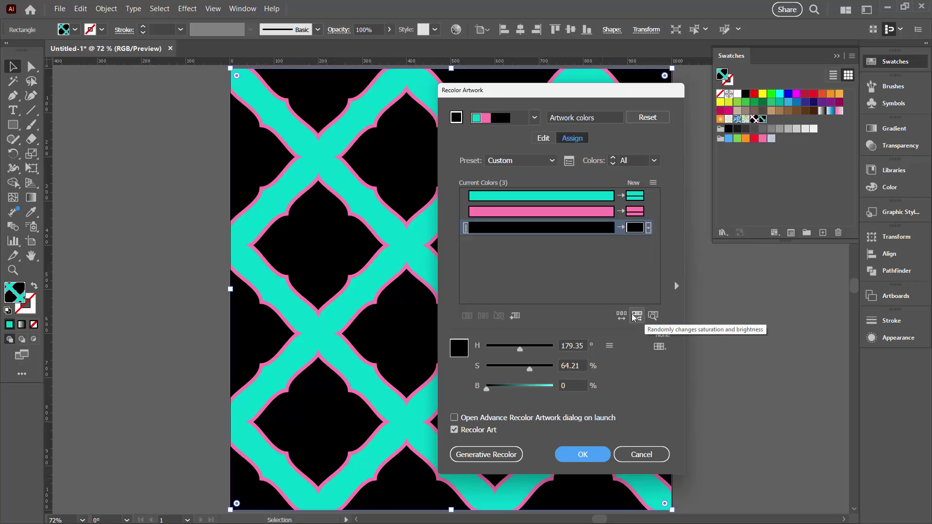
Rotate the linked harmony on the color wheel to a red background with yellow outlines, and unlink the harmony colors
click(541, 139)
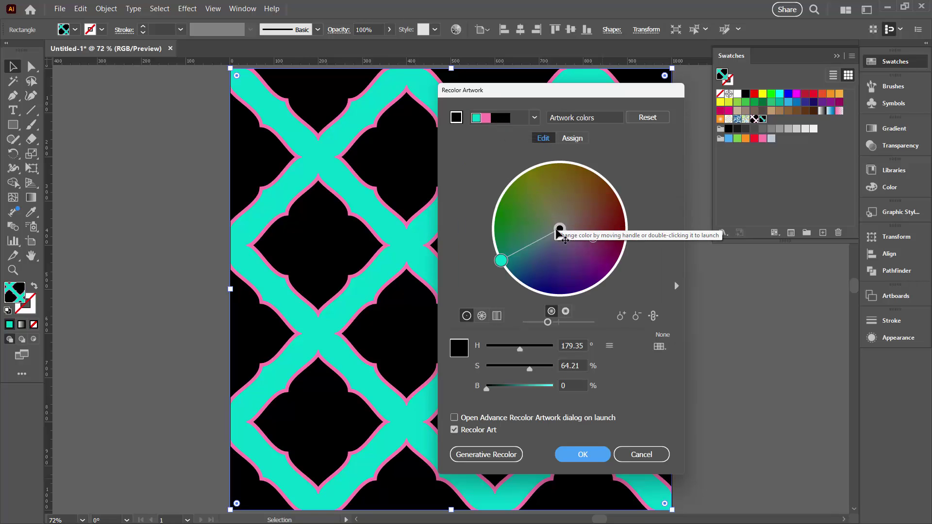
drag(560, 230, 533, 207)
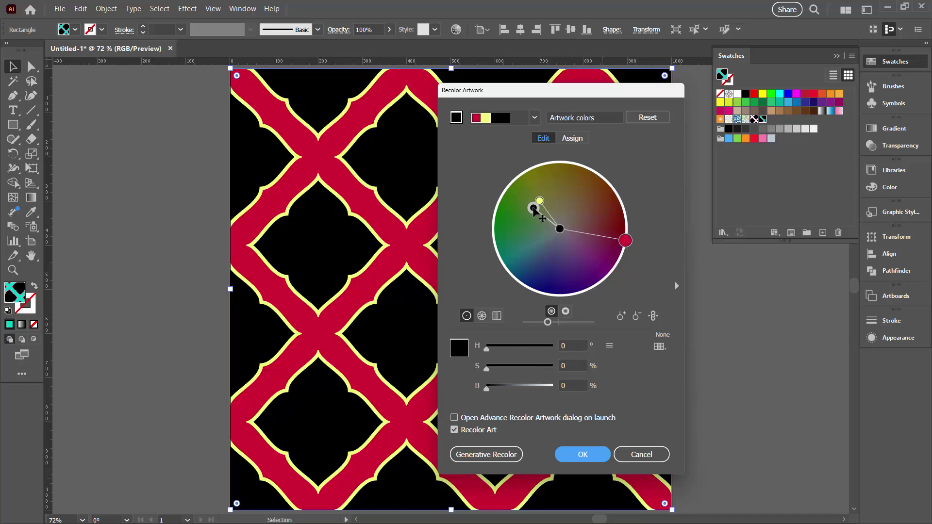
click(653, 316)
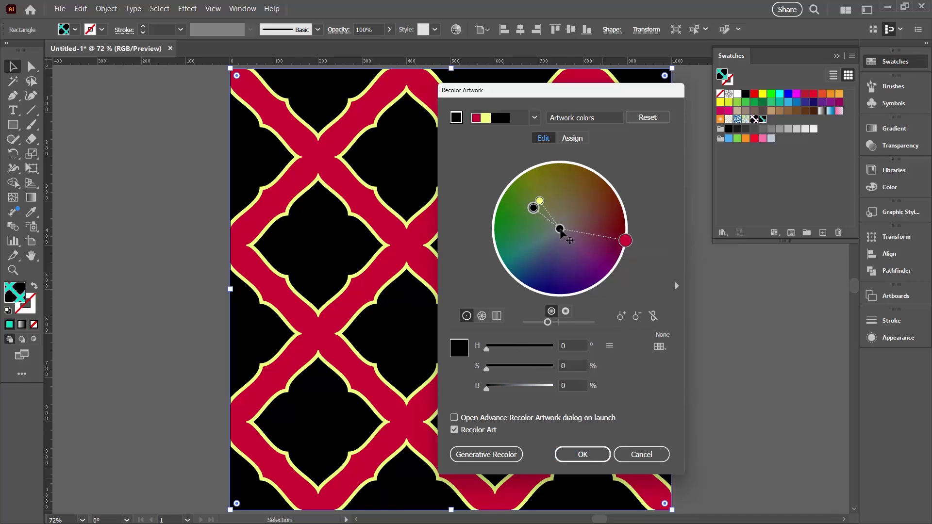
Recolor the background to purple (H 296.09, S 66.73, B 83.14) and spread the two black handles apart on the color wheel
drag(560, 228, 595, 196)
drag(625, 240, 591, 260)
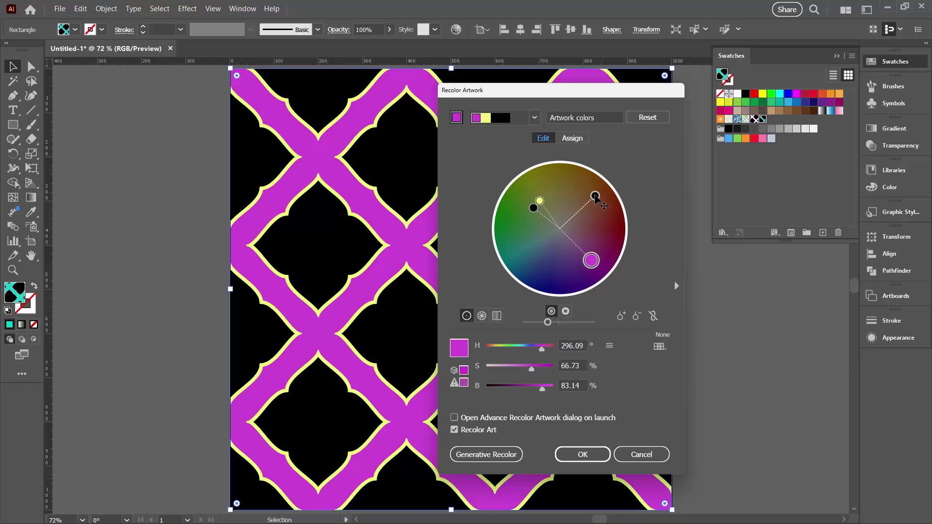
drag(595, 196, 598, 212)
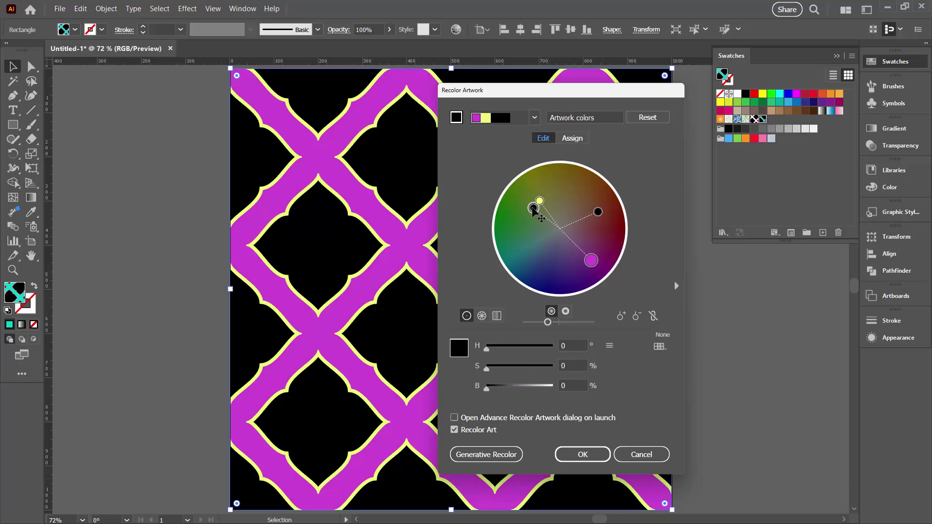
mouse_move(533, 208)
mouse_down()
mouse_move(530, 229)
mouse_move(523, 226)
mouse_up()
Raise the black ornaments' brightness to 58% and shift them to a muted brown with hue 15.31 and saturation 44.4%
mouse_move(597, 212)
mouse_down()
mouse_move(601, 187)
mouse_move(589, 209)
mouse_up()
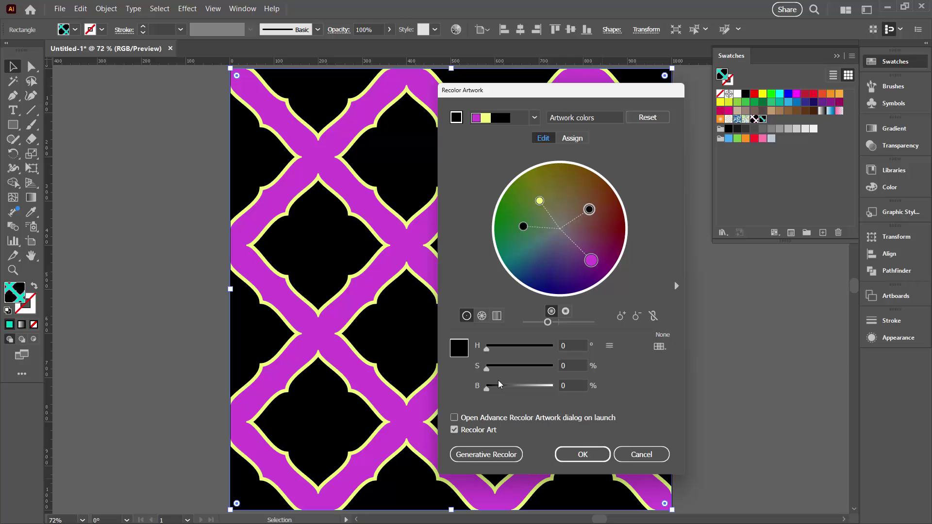
drag(588, 210, 591, 208)
drag(488, 391, 522, 385)
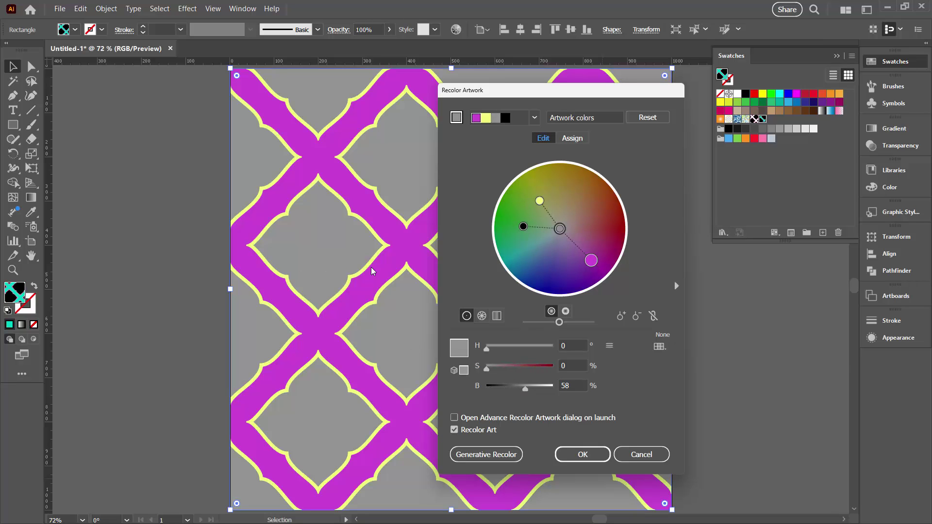
drag(560, 228, 586, 216)
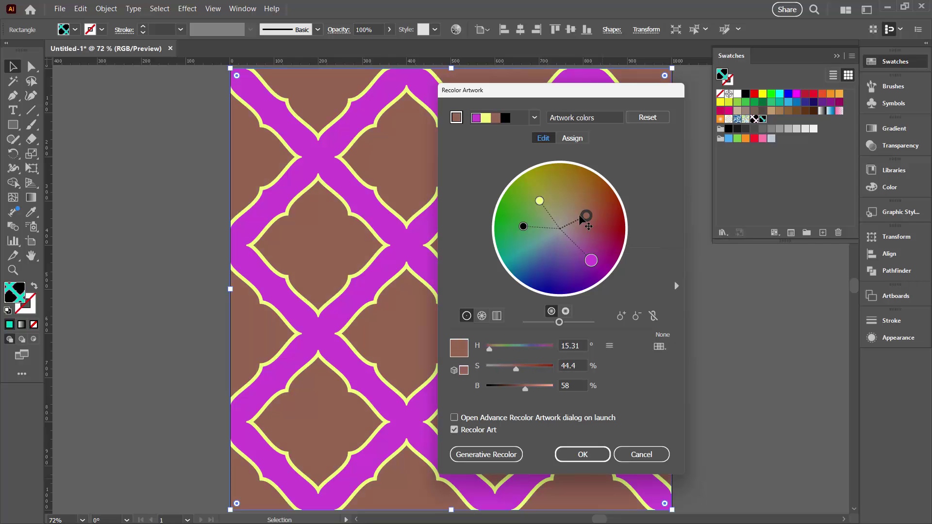
Turn the extra black color green (H 123.7, S 69.41, B 51) and remove it from the harmony
click(524, 227)
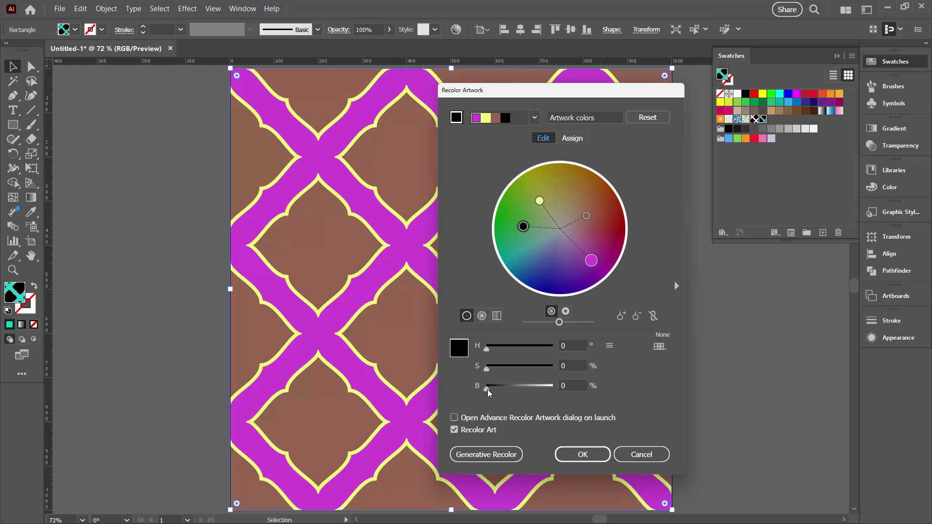
mouse_move(486, 389)
mouse_down()
mouse_move(552, 387)
mouse_move(520, 388)
mouse_up()
mouse_move(556, 237)
mouse_down()
mouse_move(513, 208)
mouse_move(526, 290)
mouse_move(507, 242)
mouse_move(626, 238)
mouse_move(510, 245)
mouse_move(598, 154)
mouse_move(513, 221)
mouse_up()
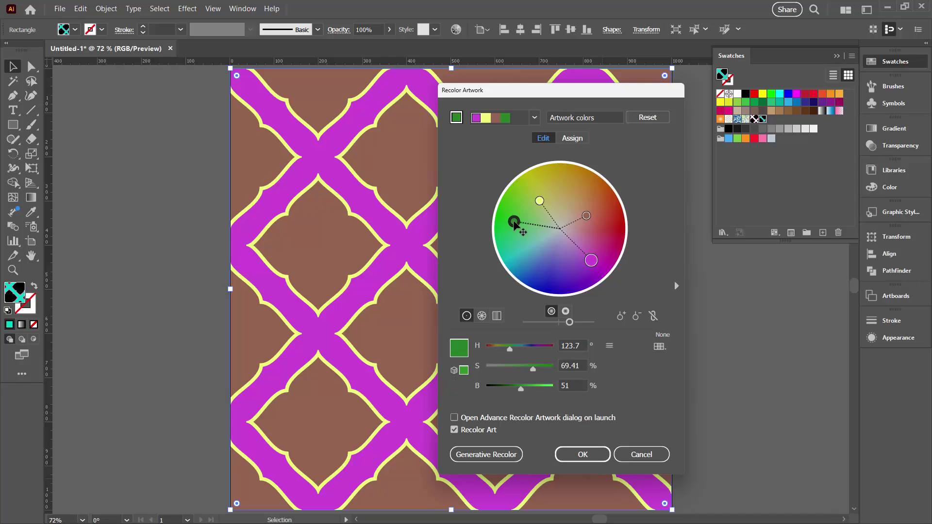
right_click(515, 224)
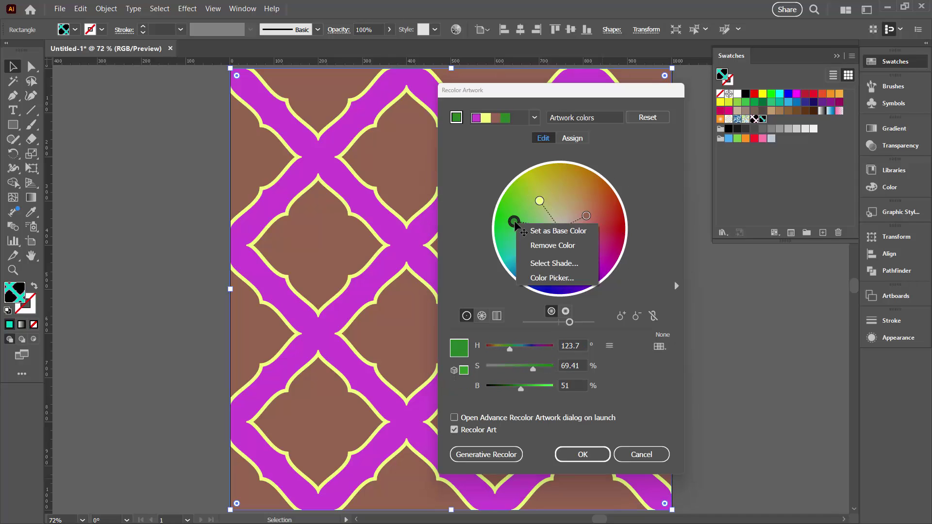
click(536, 246)
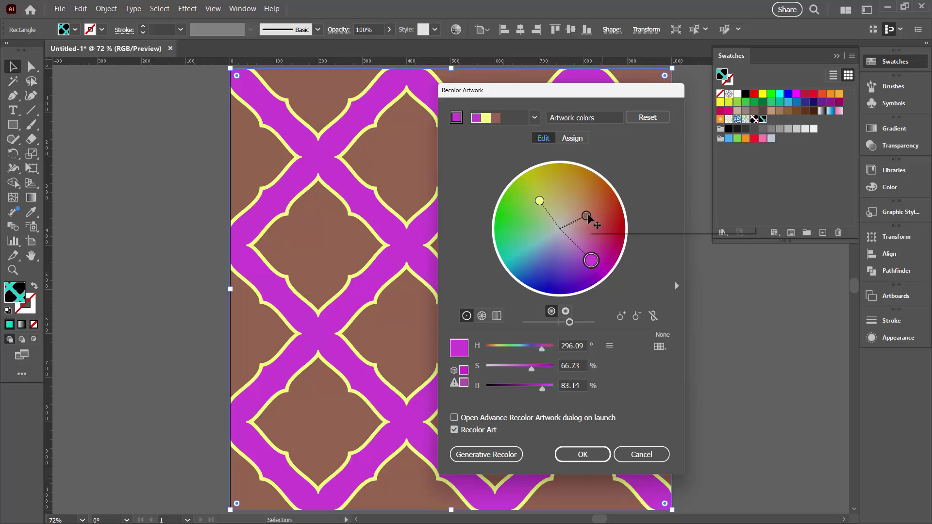
Shift the ornaments to a stronger reddish brown and the outlines to light cyan, and uncover more of the artwork
click(596, 205)
drag(539, 201, 534, 243)
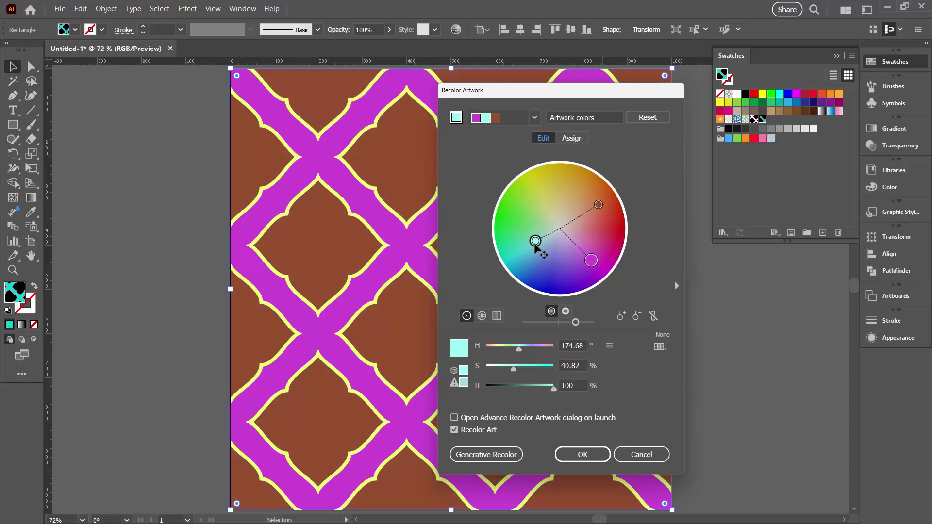
drag(516, 106, 658, 131)
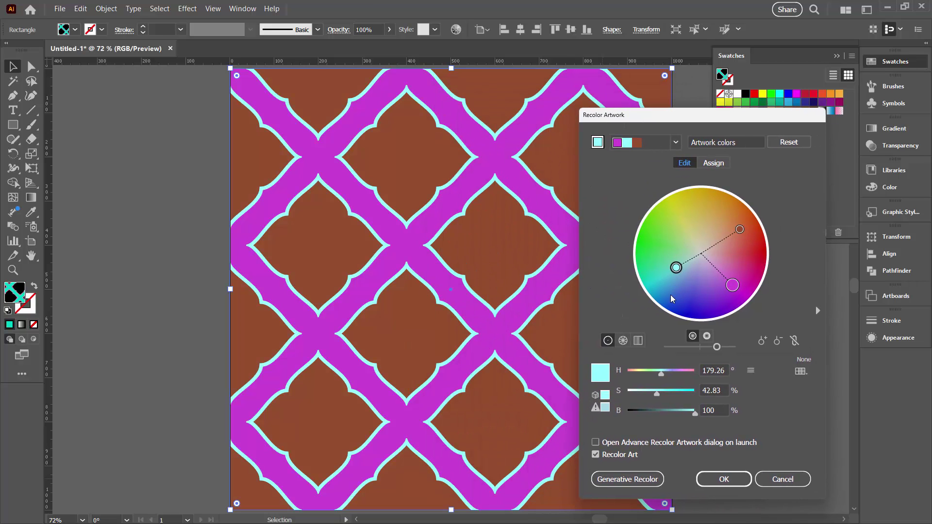
Recolor the outlines pink, the ornaments muted mauve brown, and the background dark blue (H 239.14, S 100, B 40)
mouse_move(676, 270)
mouse_down()
mouse_move(714, 275)
mouse_move(732, 300)
mouse_up()
mouse_move(739, 230)
mouse_down()
mouse_move(699, 255)
mouse_move(705, 243)
mouse_move(722, 248)
mouse_move(718, 277)
mouse_move(727, 276)
mouse_move(693, 325)
mouse_up()
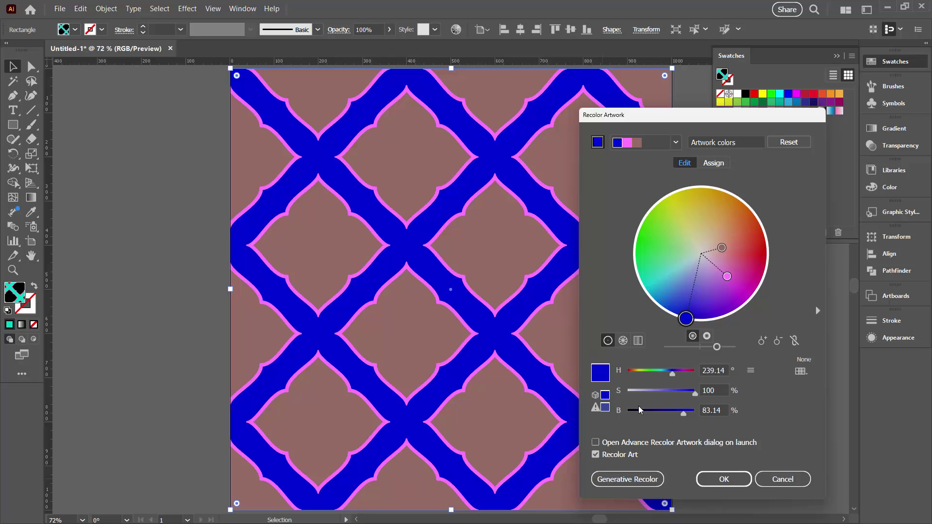
drag(683, 414, 655, 414)
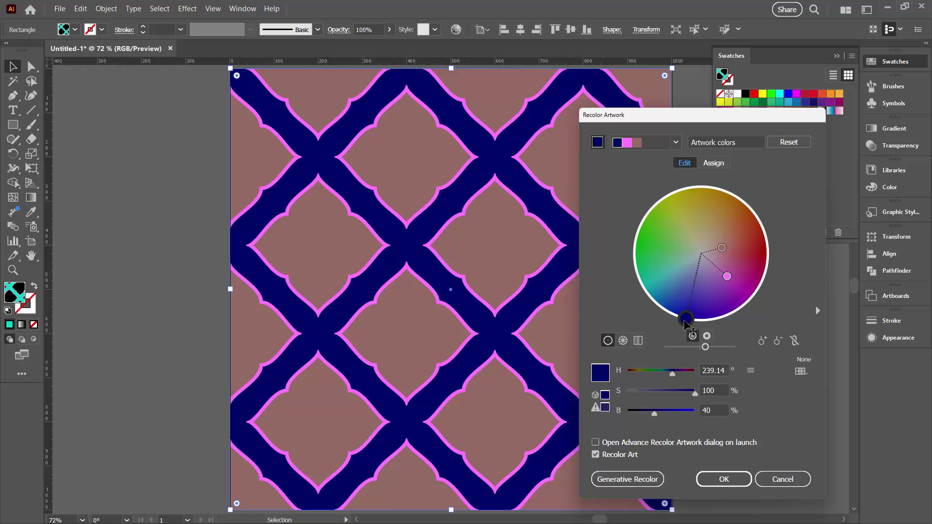
drag(681, 324, 695, 315)
Soften the pink outlines to hue 286.85, saturation 36% and brightness 100%
mouse_move(726, 276)
mouse_down()
mouse_move(728, 291)
mouse_move(707, 267)
mouse_move(701, 273)
mouse_move(712, 268)
mouse_up()
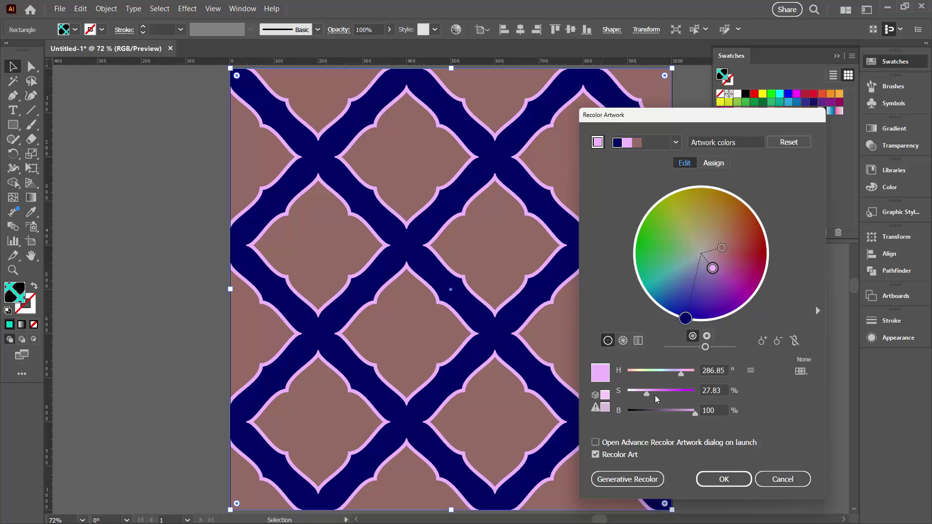
drag(648, 395, 654, 396)
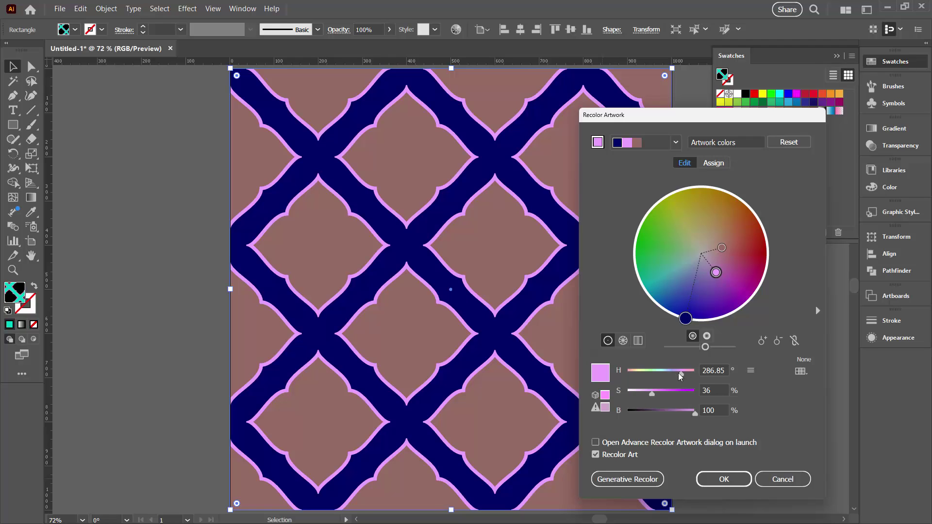
Switch the color adjustment sliders to RGB and back to HSB
click(750, 370)
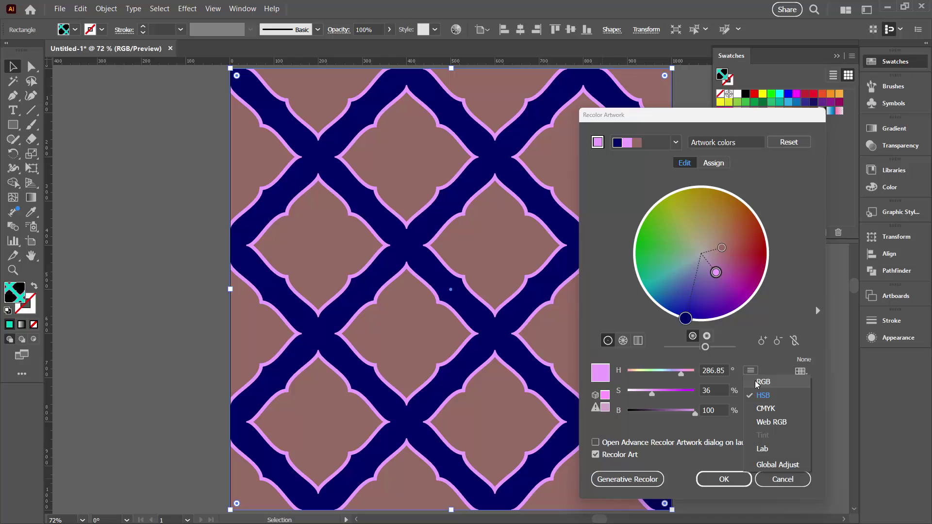
click(757, 383)
click(750, 371)
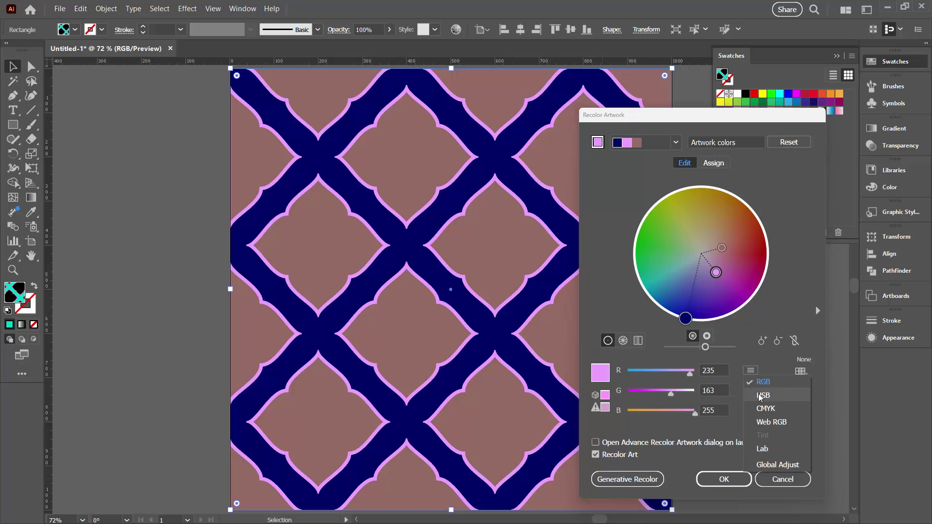
click(762, 395)
Shift the ornaments to gray-blue (H 191.07, S 20.36, B 58) and apply the recoloring
drag(721, 247, 691, 264)
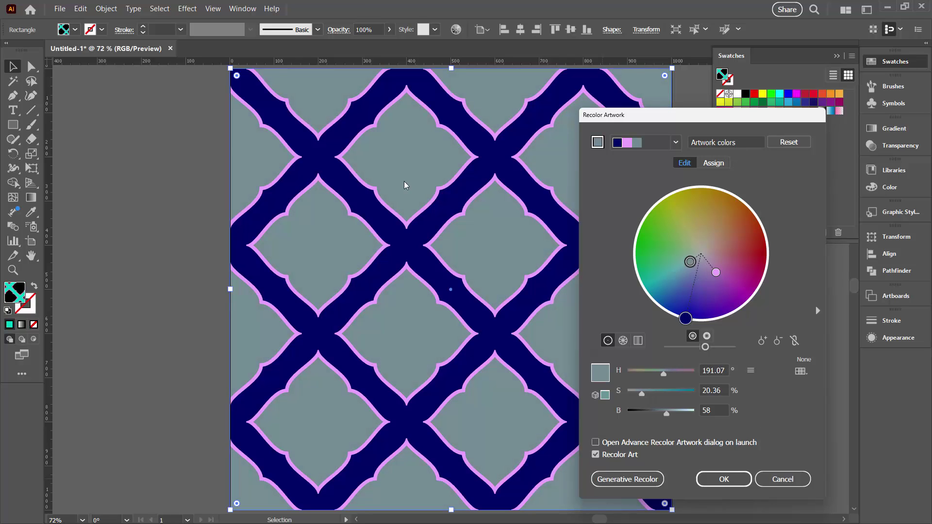
click(723, 480)
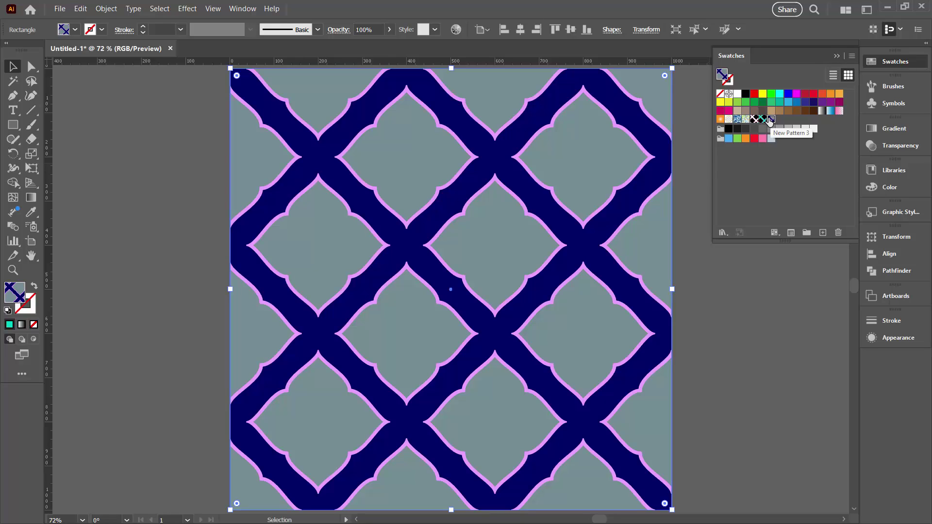
Compare the background-free and turquoise pattern swatches on the rectangle, undoing a trial move, and restore the navy pattern fill
drag(770, 121, 551, 188)
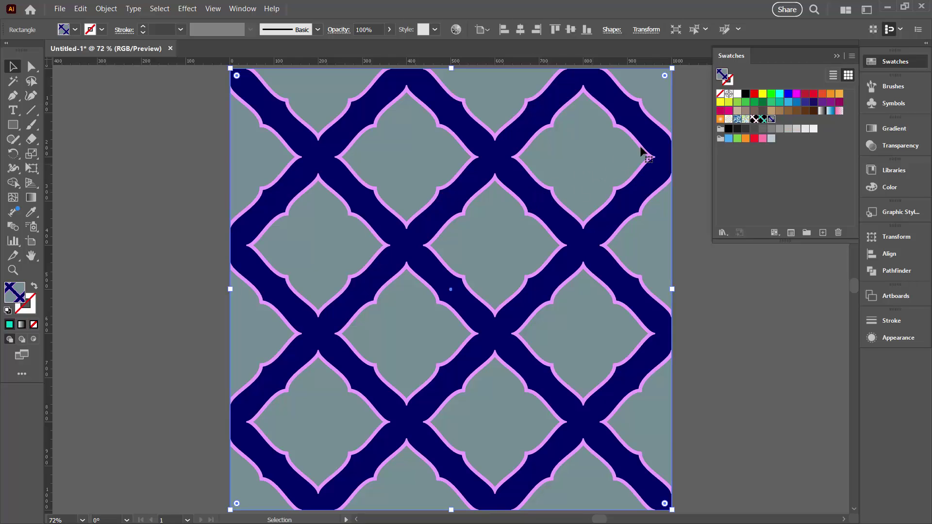
click(755, 120)
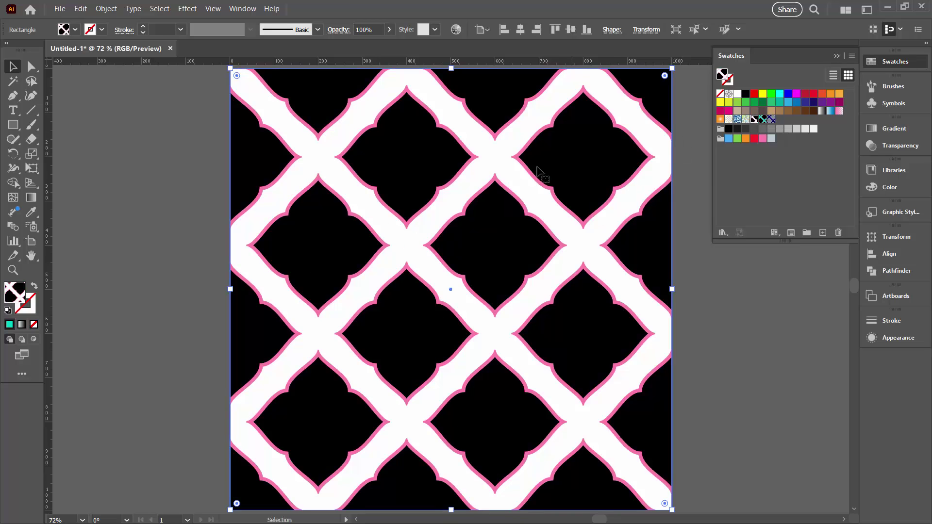
drag(430, 204, 329, 179)
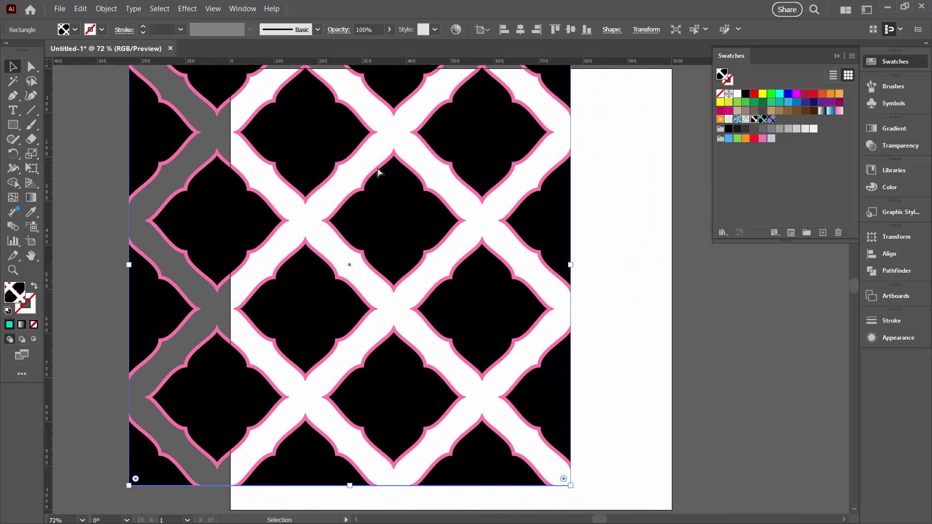
key(ctrl+z)
click(762, 119)
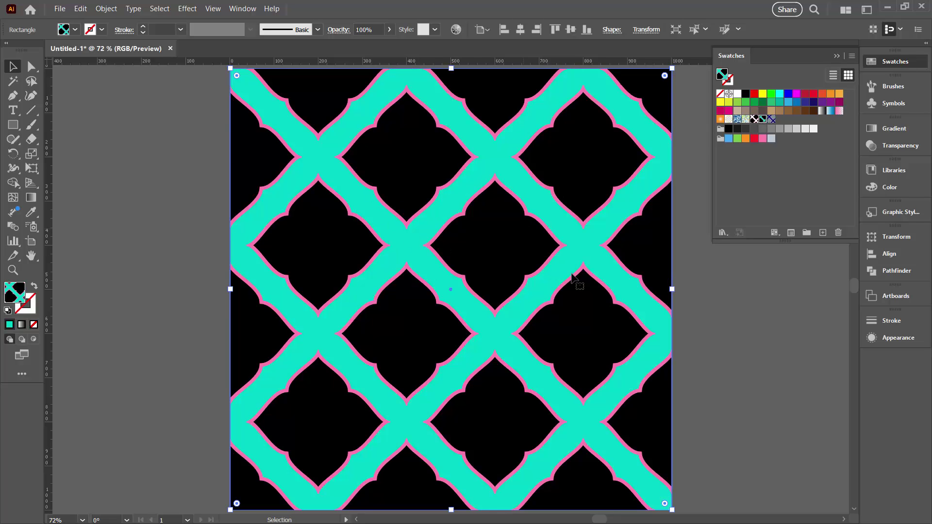
click(771, 120)
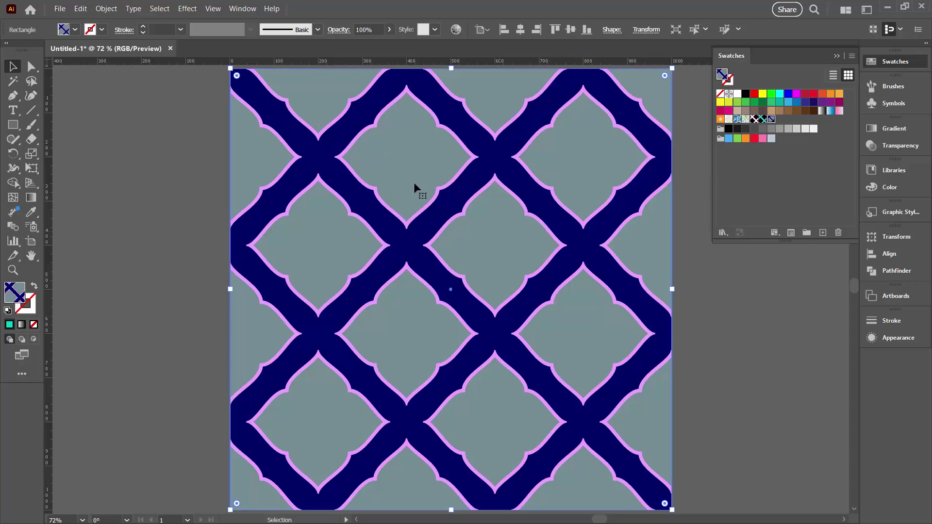
Scale only the rectangle's pattern fill uniformly to 40%, leaving the rectangle itself untransformed
click(106, 9)
mouse_move(120, 23)
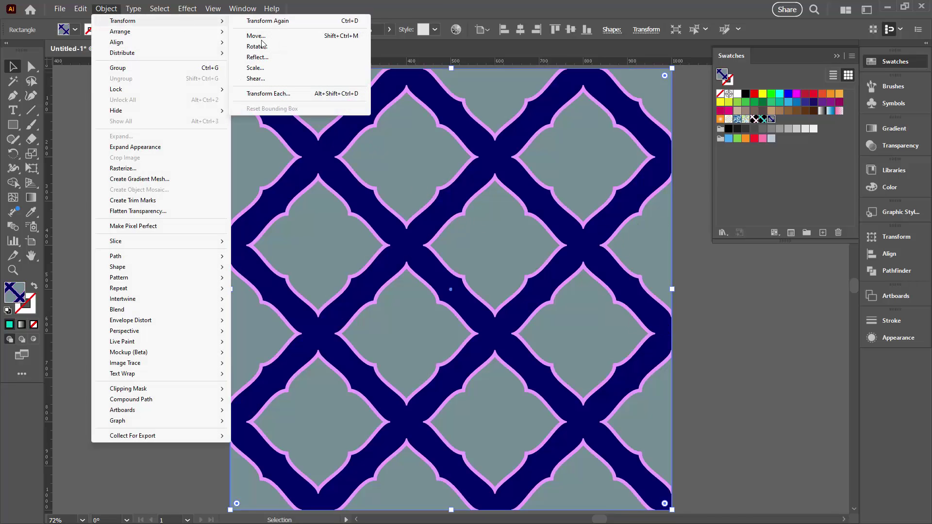
click(272, 67)
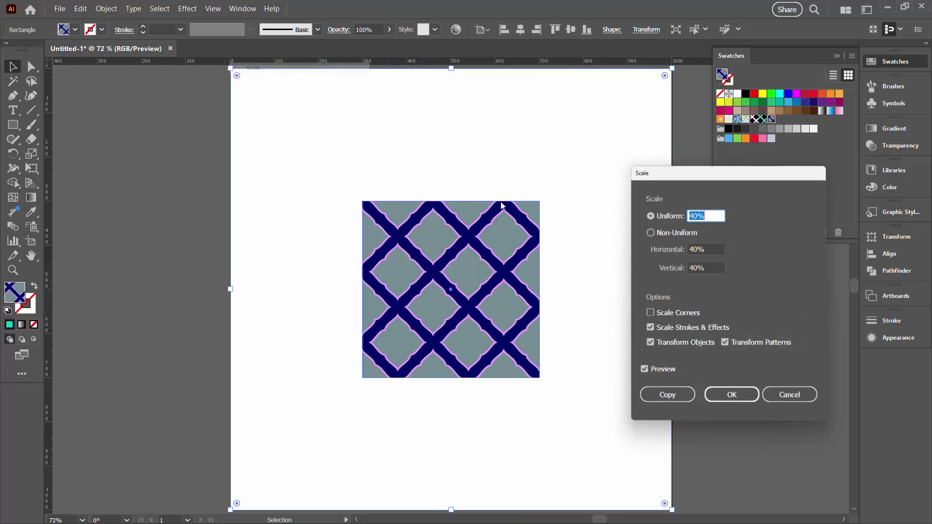
click(649, 343)
click(733, 397)
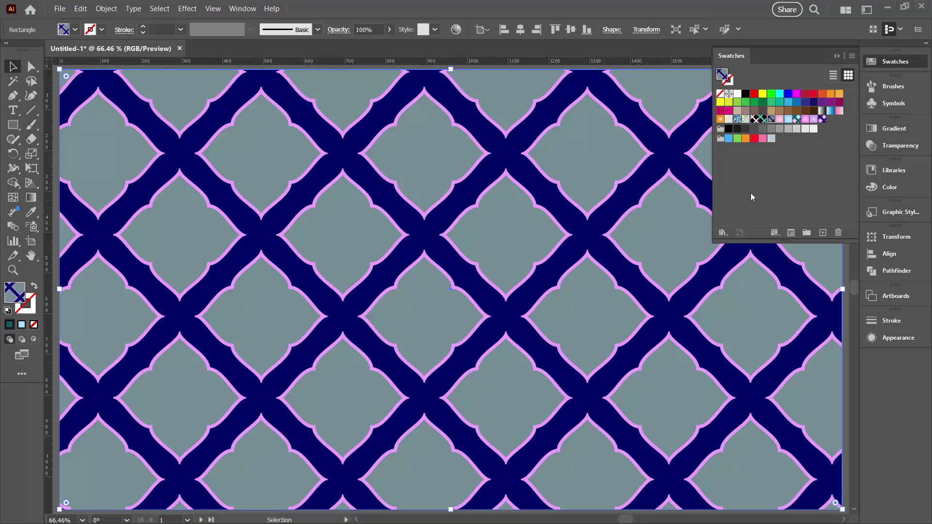
Fill the rectangle with the dark teal pattern of pink and blue gradient ornaments and view it beside the source ornaments
click(796, 120)
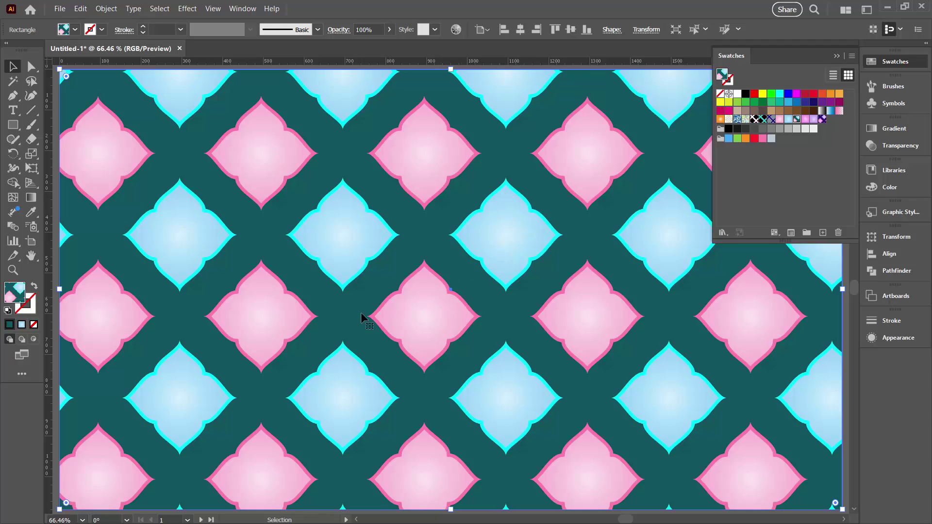
key(ctrl+shift+a)
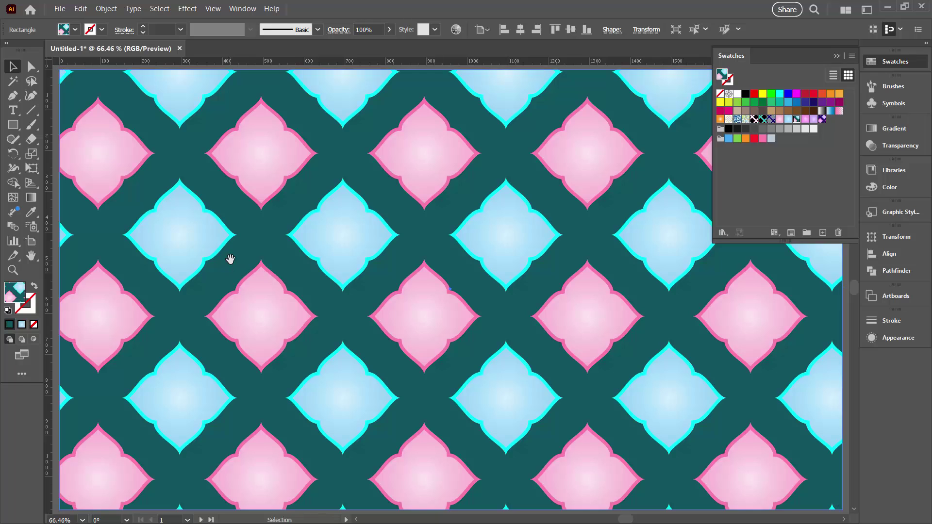
click(233, 256)
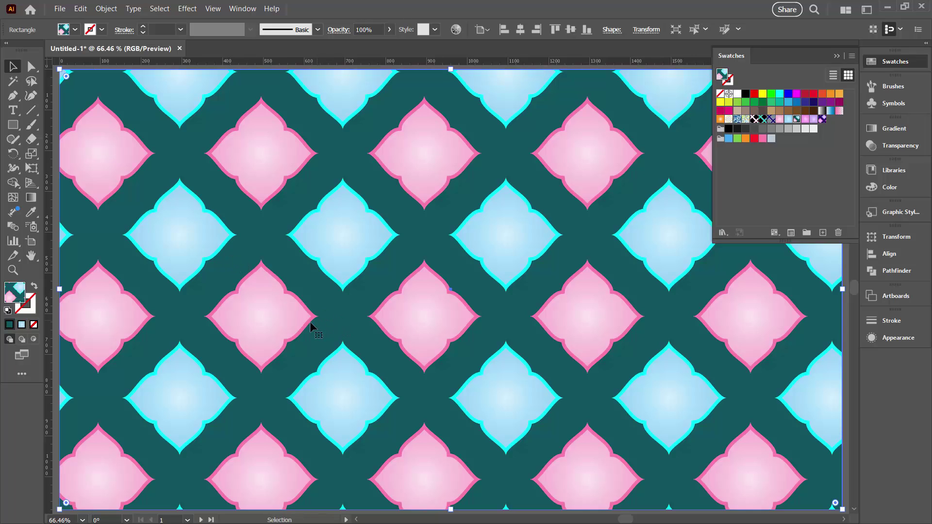
click(13, 270)
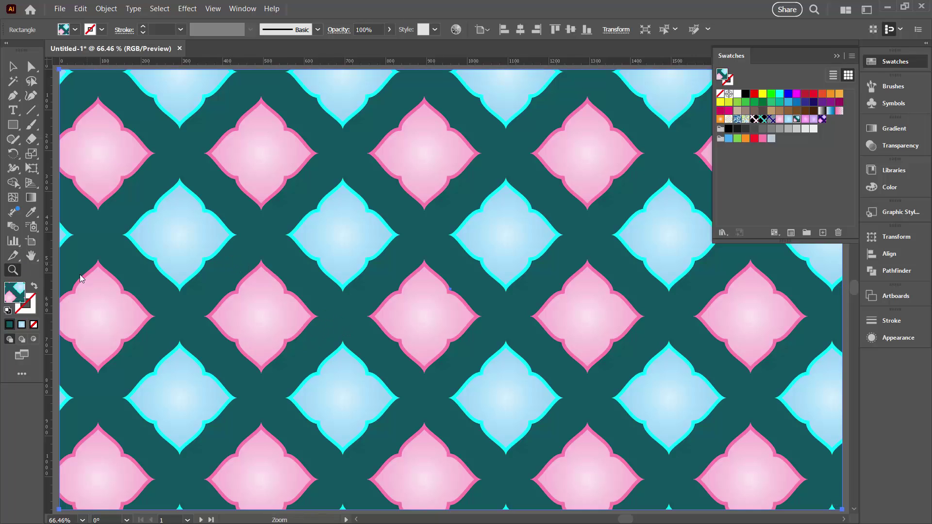
alt+click(298, 291)
alt+click(265, 269)
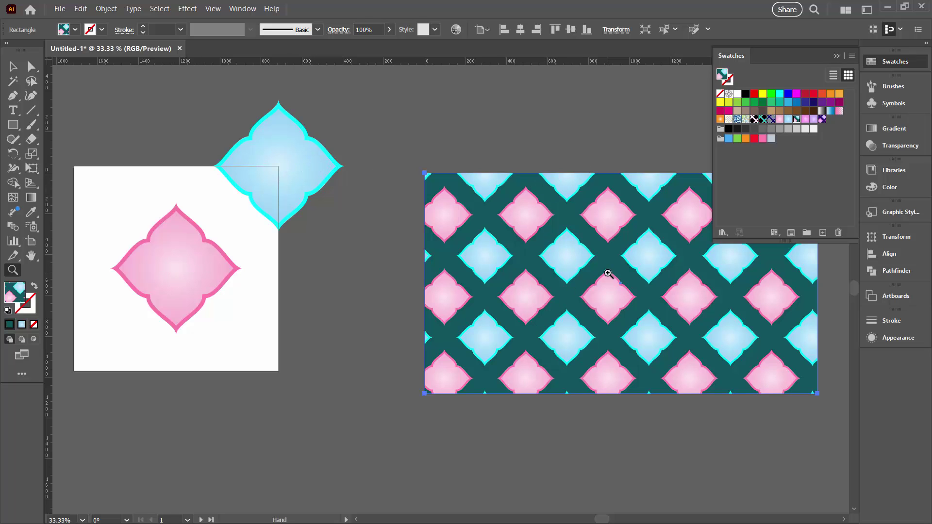
drag(608, 274, 458, 253)
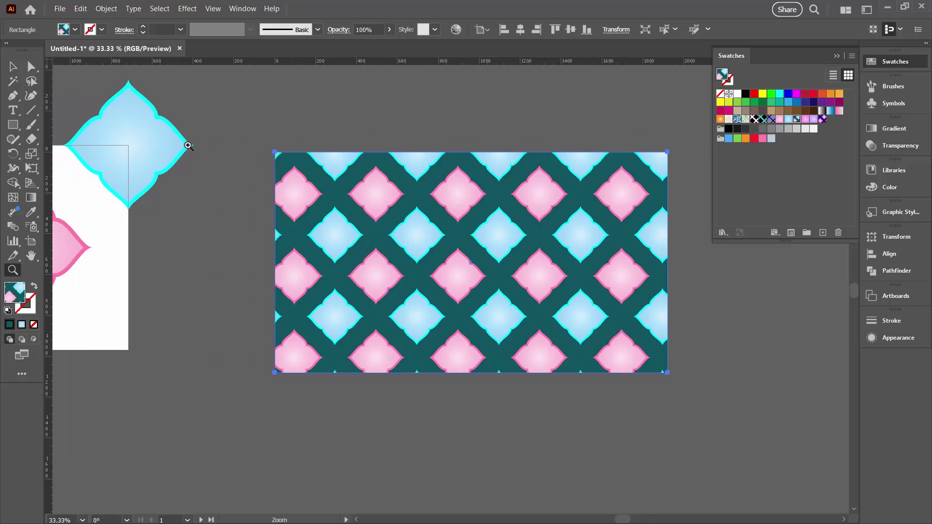
click(13, 67)
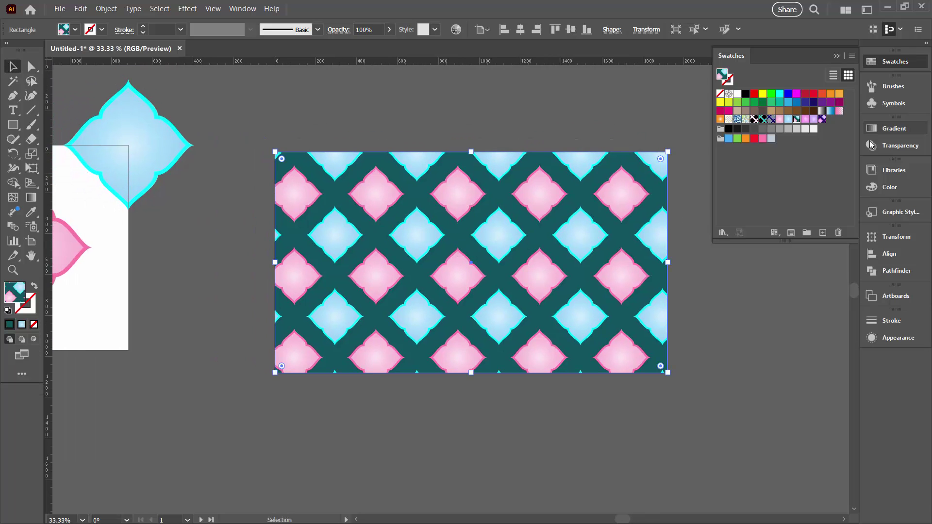
Fill the rectangle with the dark purple gradient-ornament pattern, fit the artboard in view, and collapse the swatches
click(821, 119)
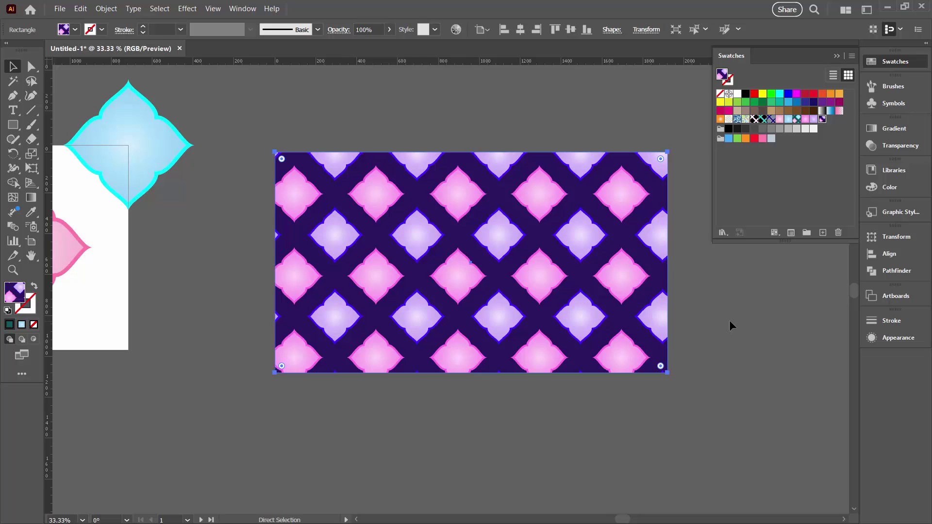
key(ctrl+0)
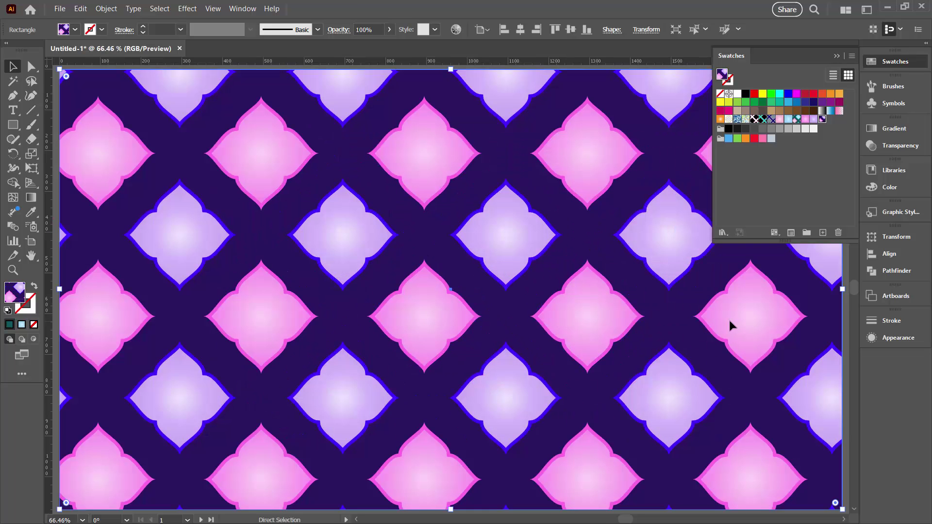
click(837, 57)
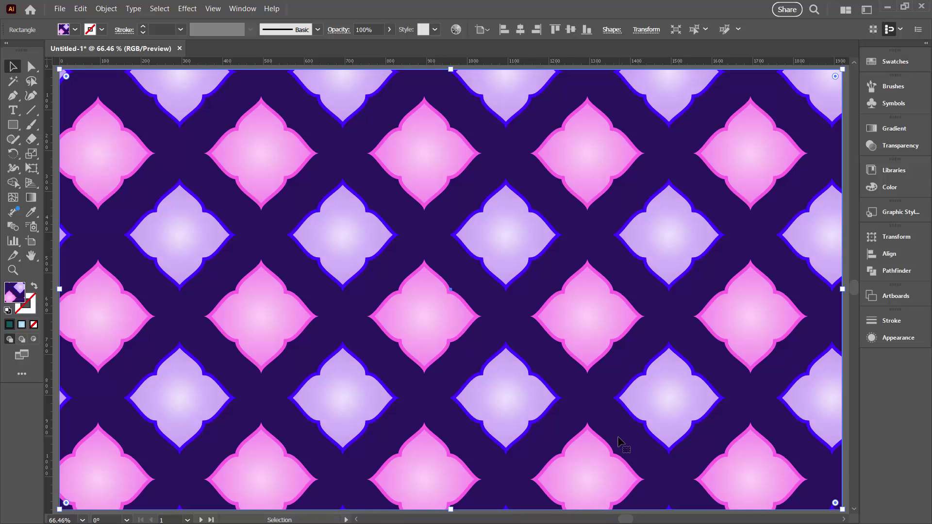